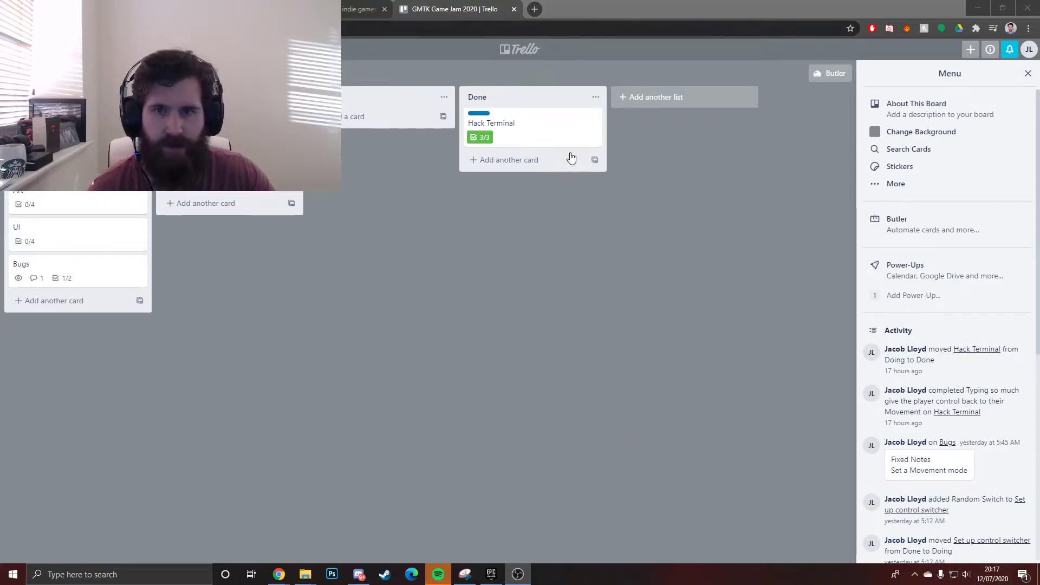
- Check the current date and time in the system calendar
left_click(1000, 580)
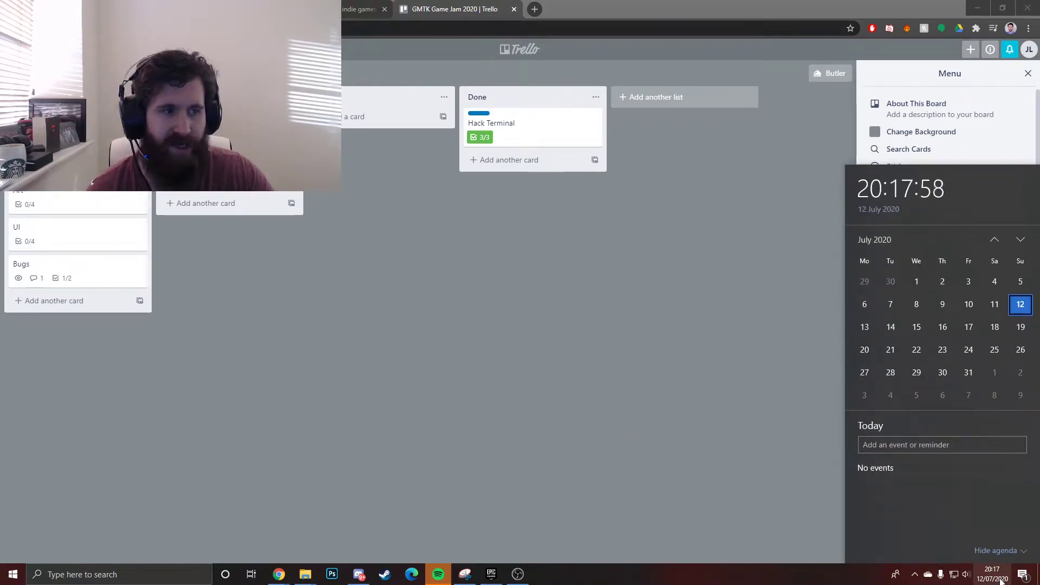
left_click(600, 408)
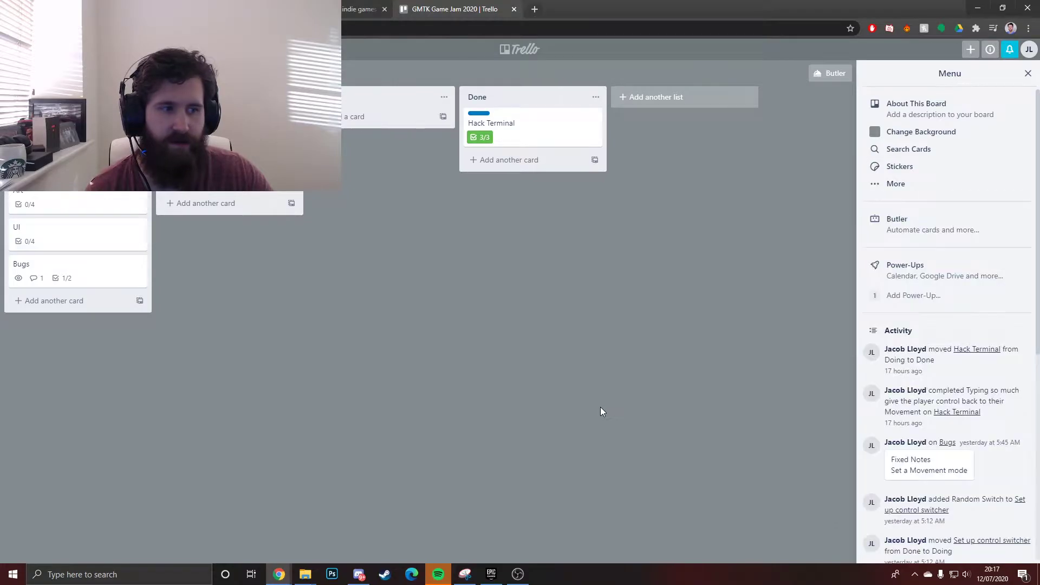
- Switch to itch.io and view the Hacking Harry game page from the creator dashboard
left_click(360, 9)
left_click(1011, 61)
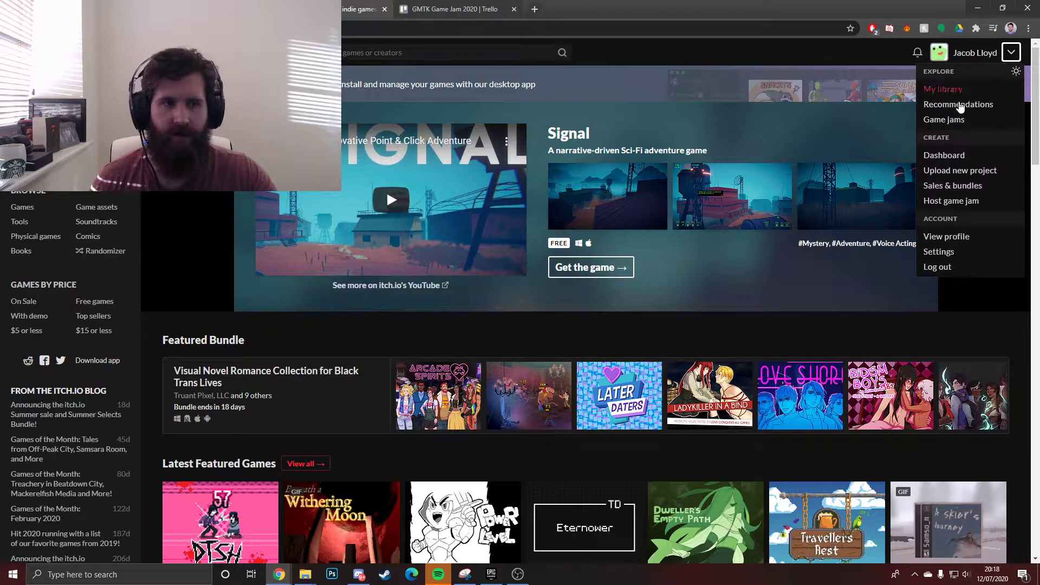
left_click(946, 151)
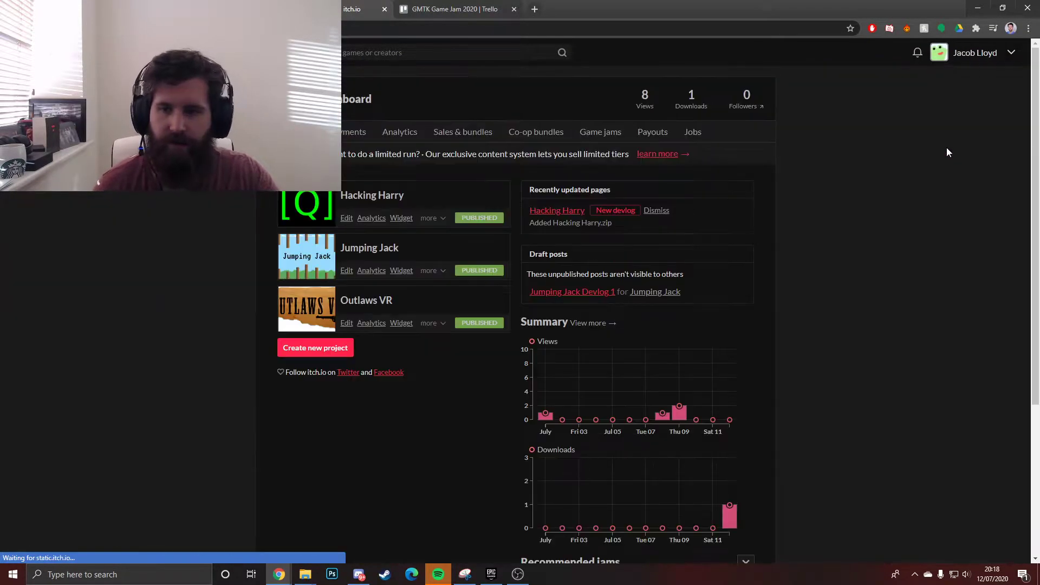
left_click(371, 196)
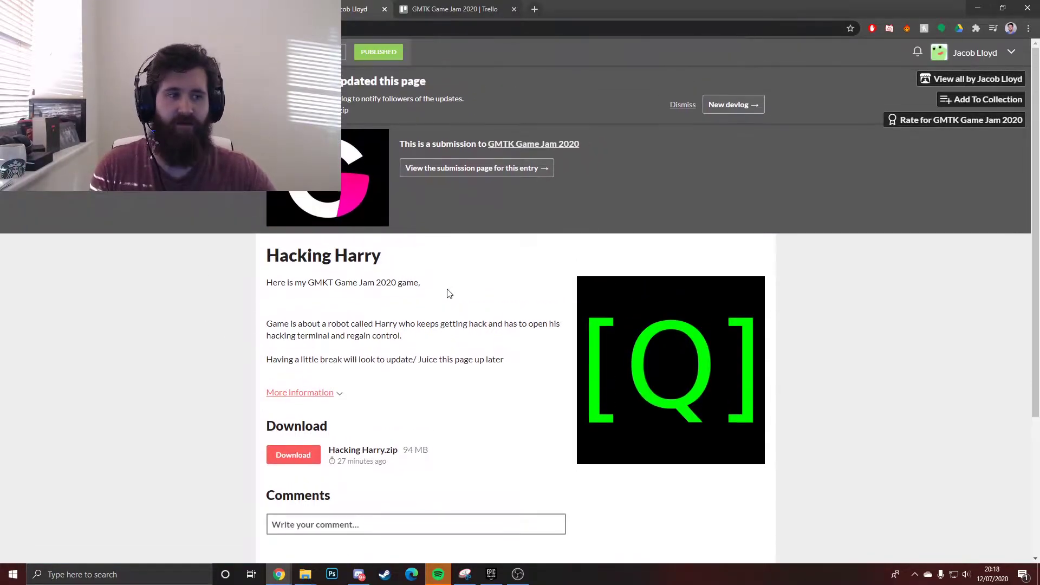
scroll(450, 293, "up", 1)
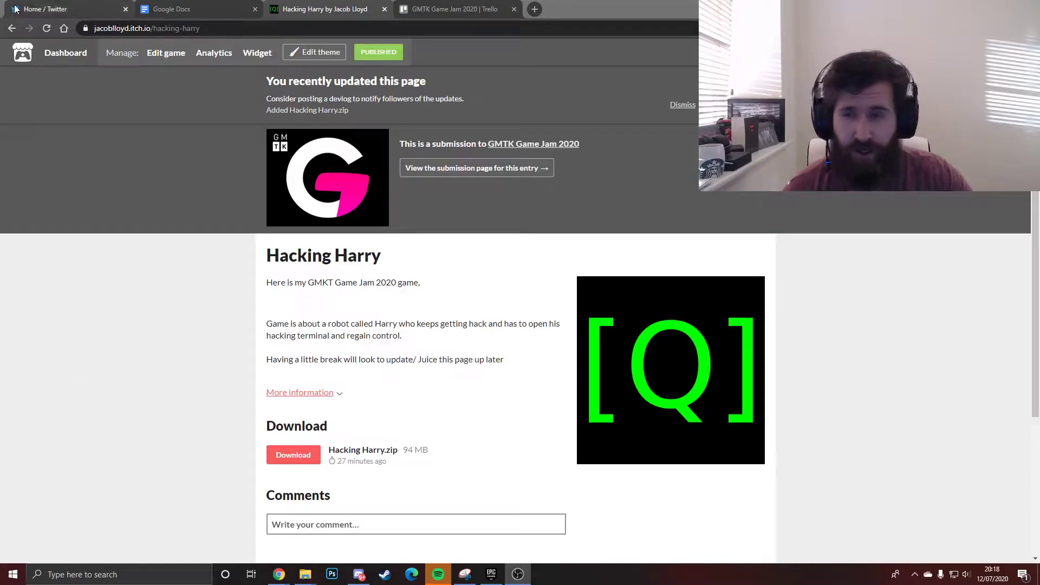
- Open the GMTK Game Jam 2020 document in Google Docs and review the Robot Game design notes down to the Resources links
left_click(172, 9)
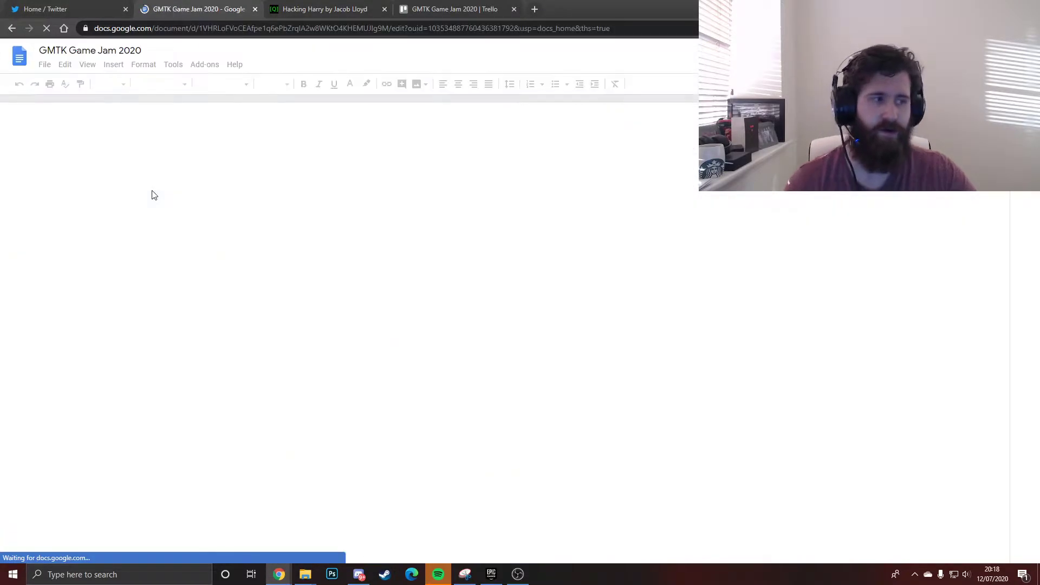
scroll(119, 276, "down", 7)
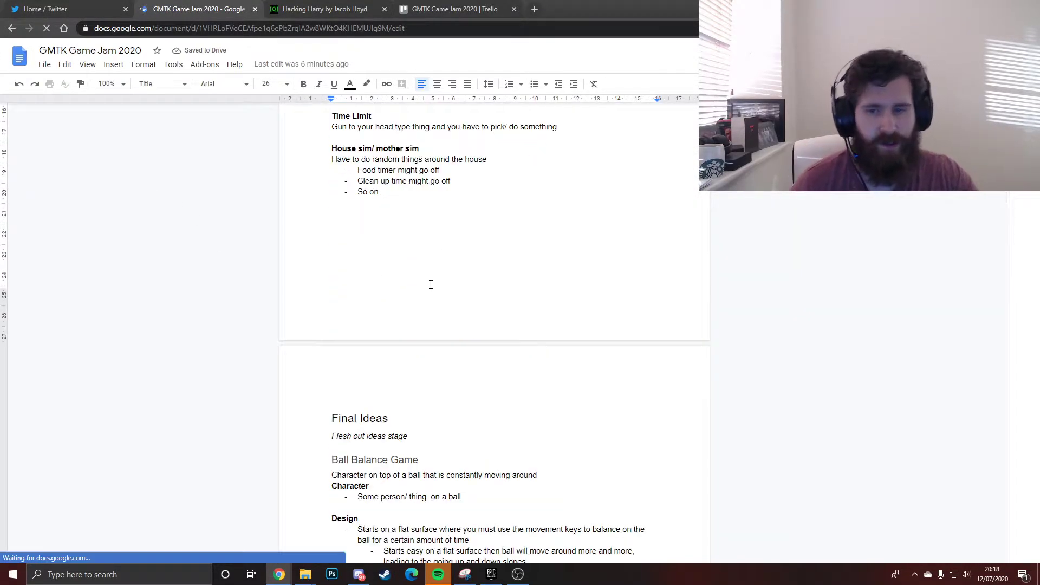
scroll(429, 283, "down", 15)
scroll(432, 292, "down", 8)
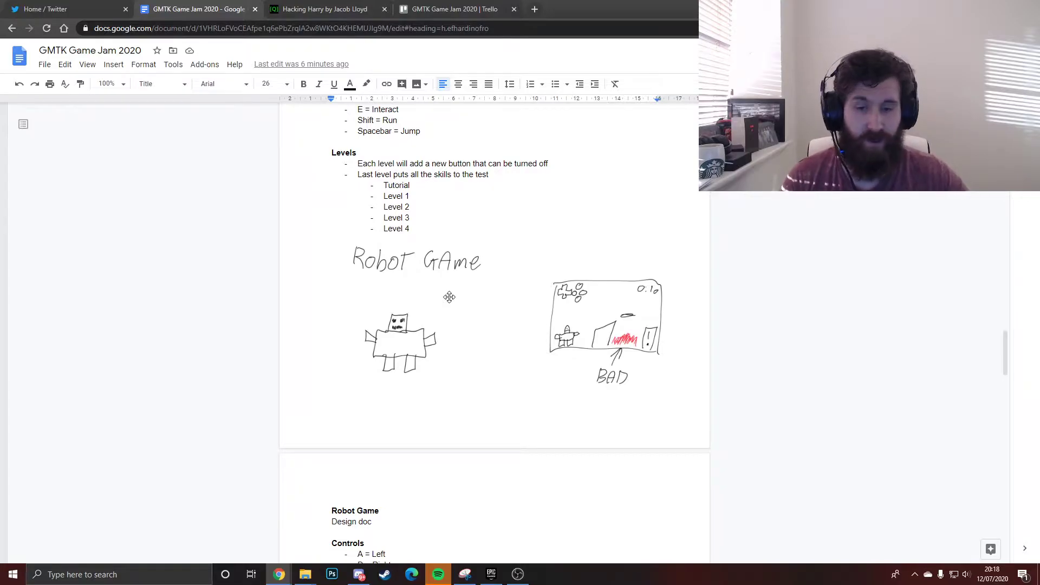
scroll(480, 375, "down", 4)
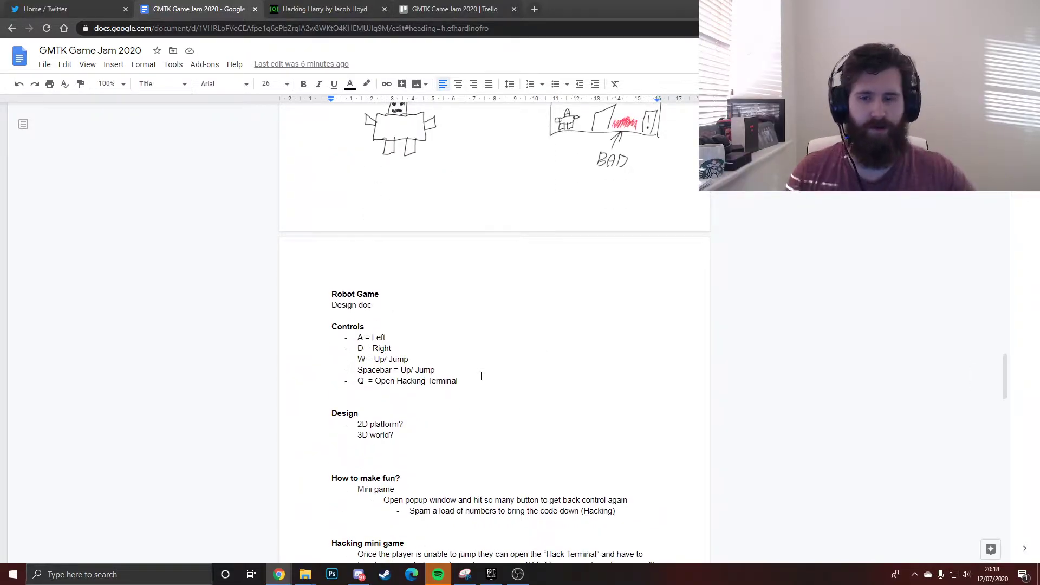
scroll(288, 208, "down", 3)
scroll(400, 245, "down", 3)
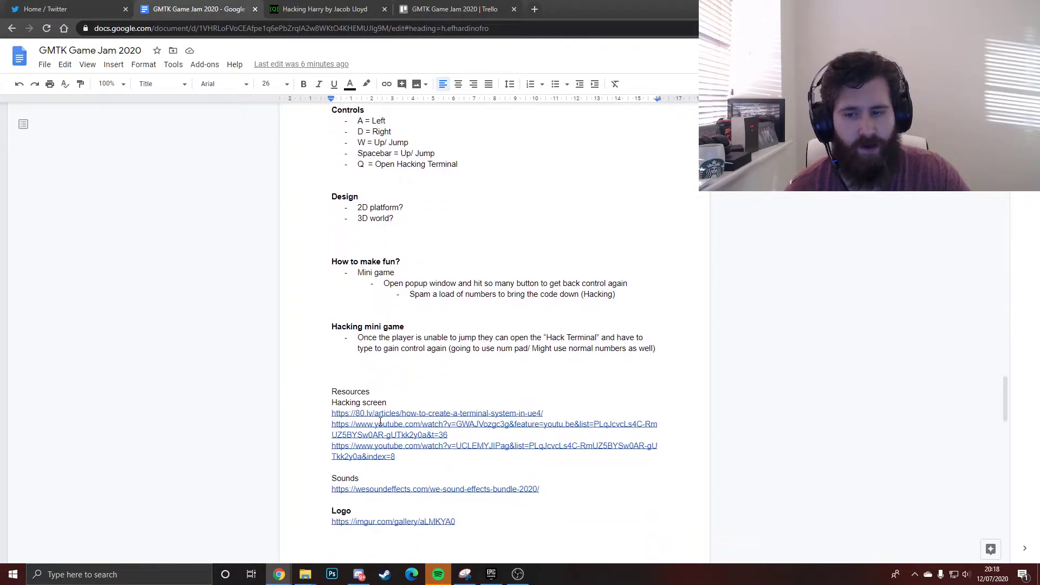
- View the linked 80.lv article on creating a terminal system in UE4 from the Resources section, and close it
left_click(411, 308)
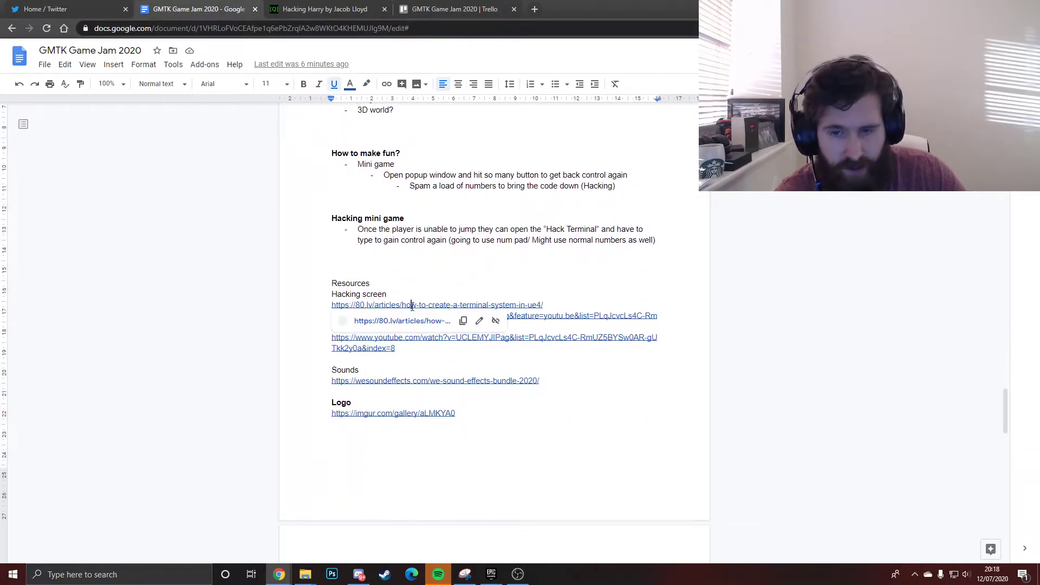
left_click(409, 326)
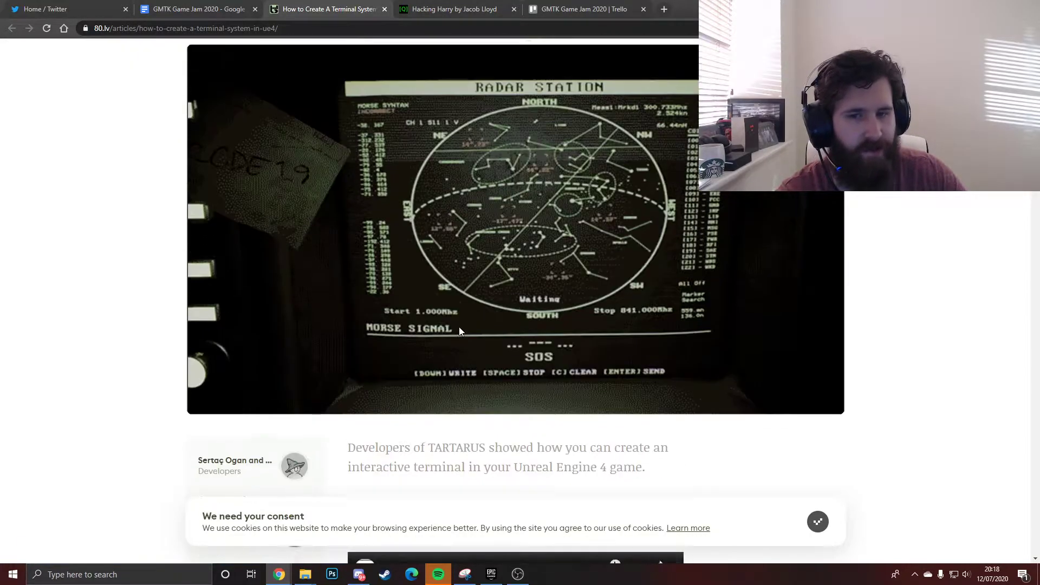
scroll(460, 326, "up", 1)
middle_click(332, 4)
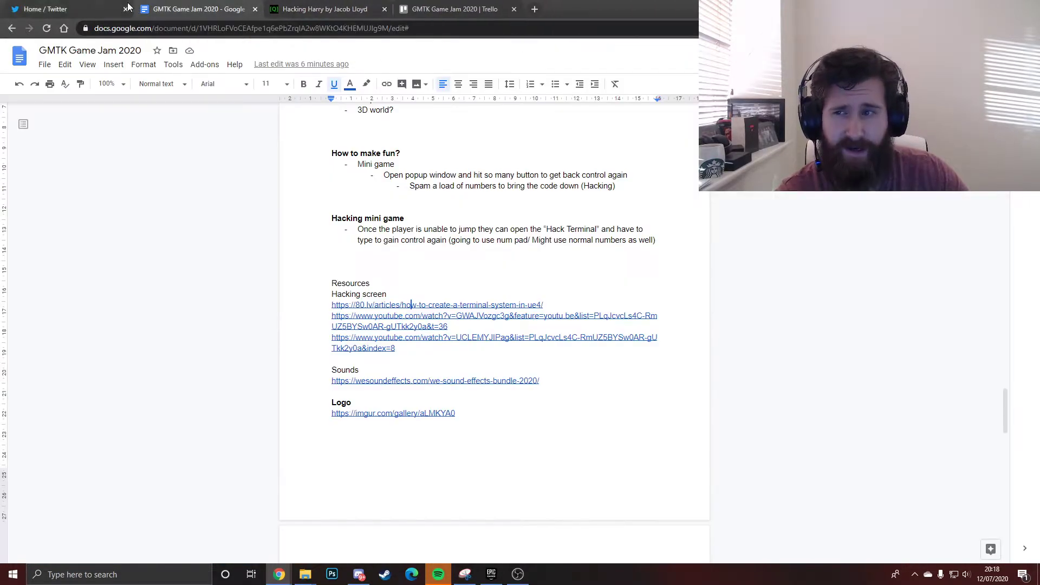
- View the imgur gallery linked under Logo, look through its game jam logo images, and close it
left_click(409, 316)
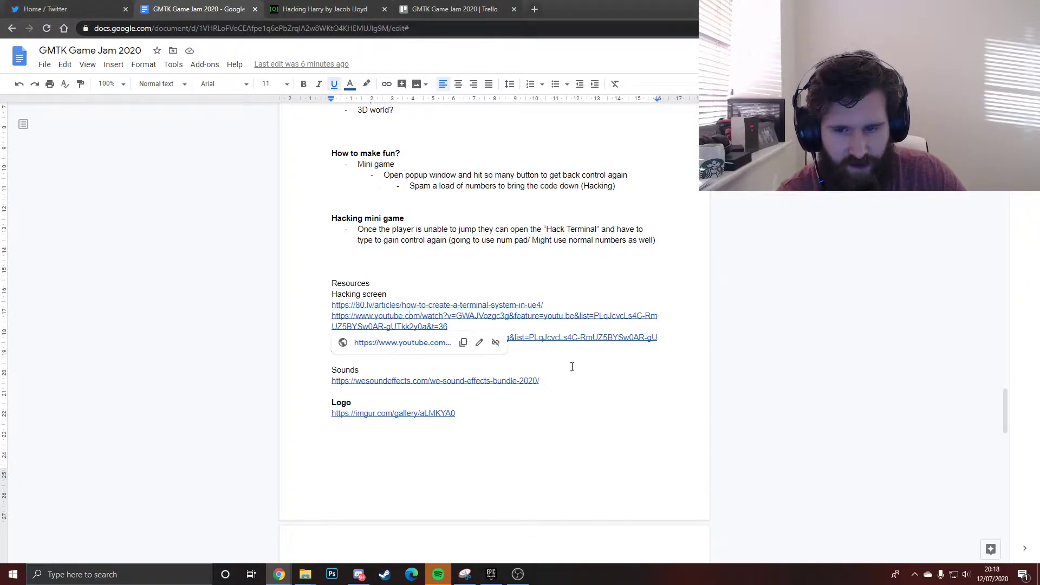
left_click(377, 360)
scroll(377, 254, "down", 2)
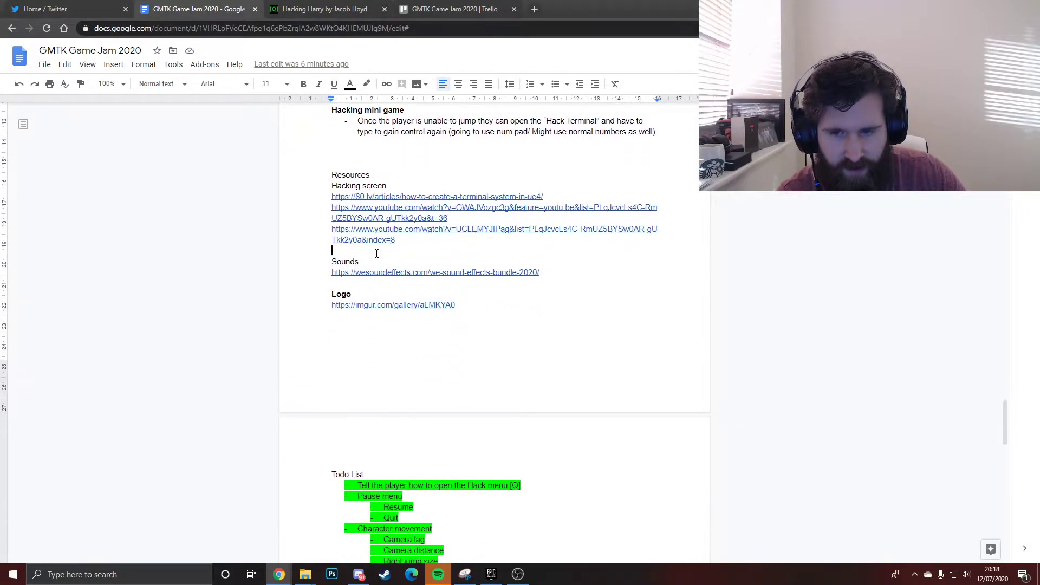
left_click(405, 307)
left_click(414, 320)
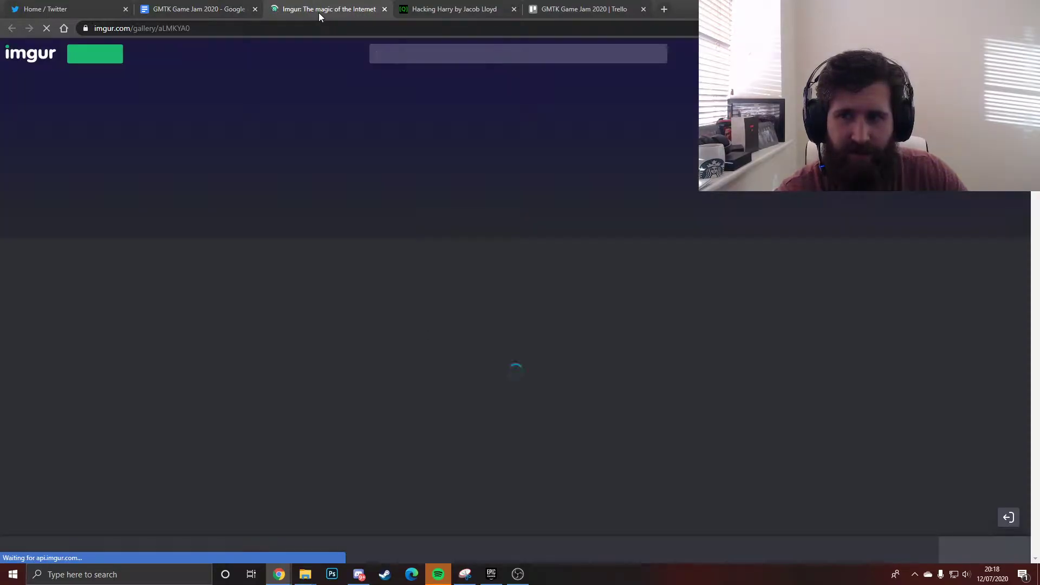
scroll(483, 317, "down", 2)
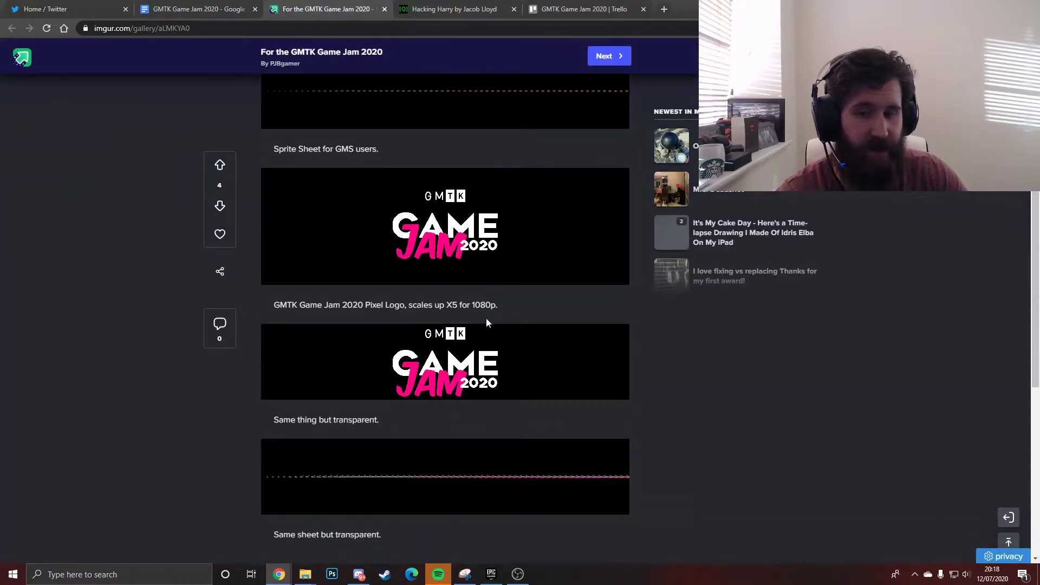
scroll(486, 320, "down", 3)
scroll(425, 237, "up", 5)
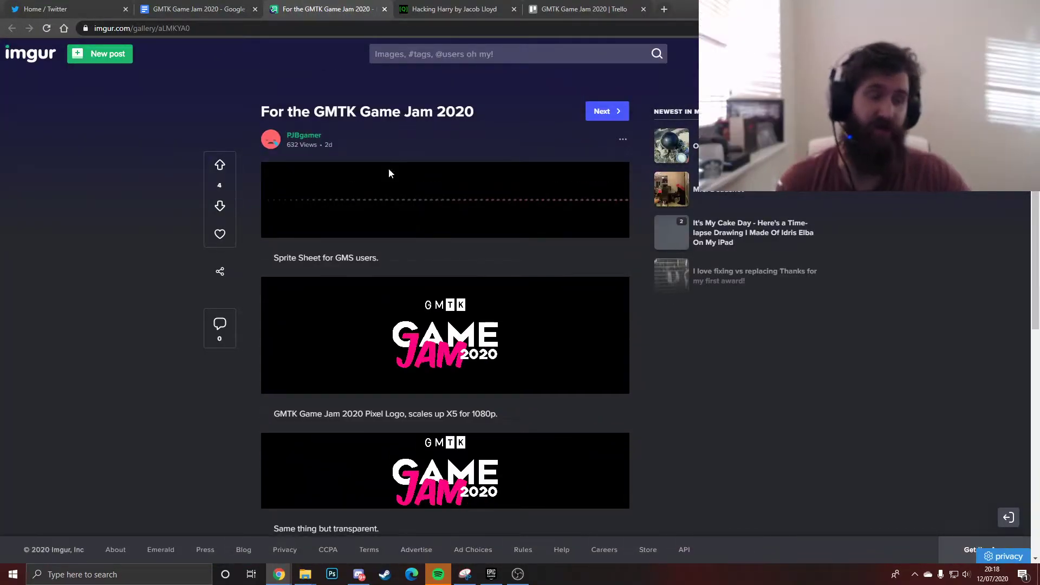
key("ctrl+w")
- Examine the first entries of the Todo List, including the Hack menu and Pause menu items
scroll(522, 326, "down", 5)
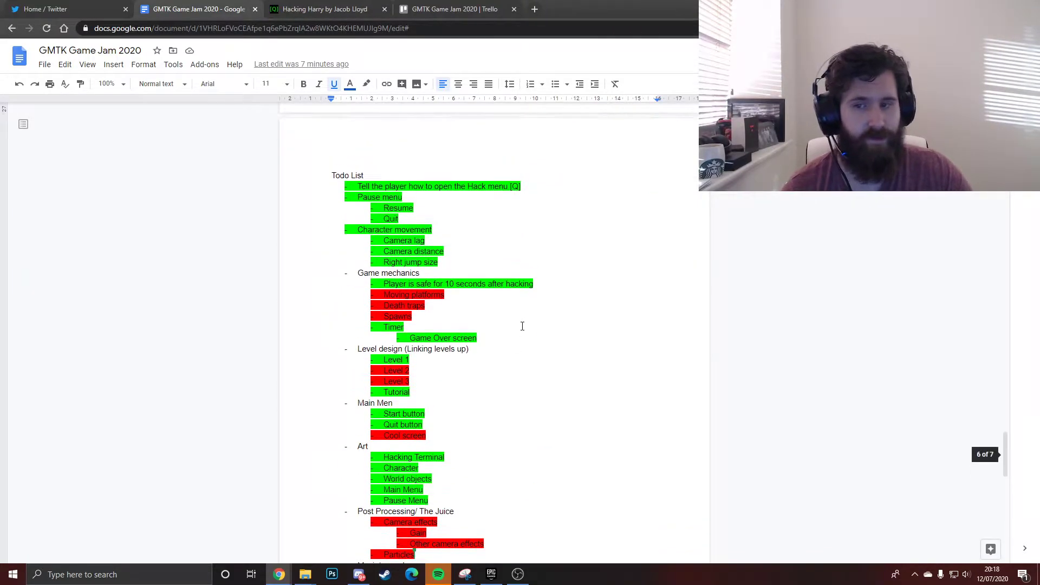
scroll(522, 326, "up", 2)
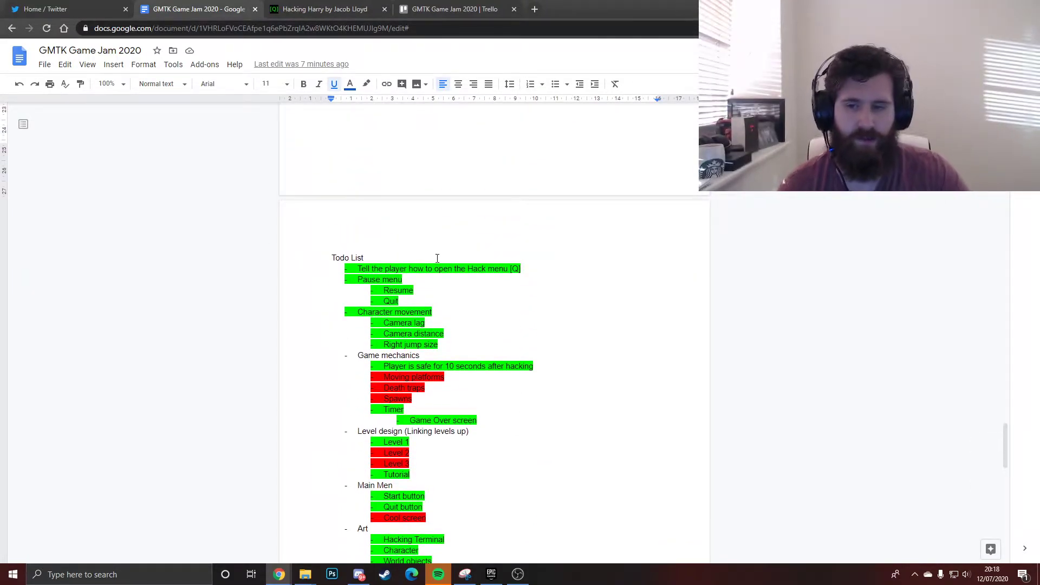
left_click_drag(391, 273, 477, 270)
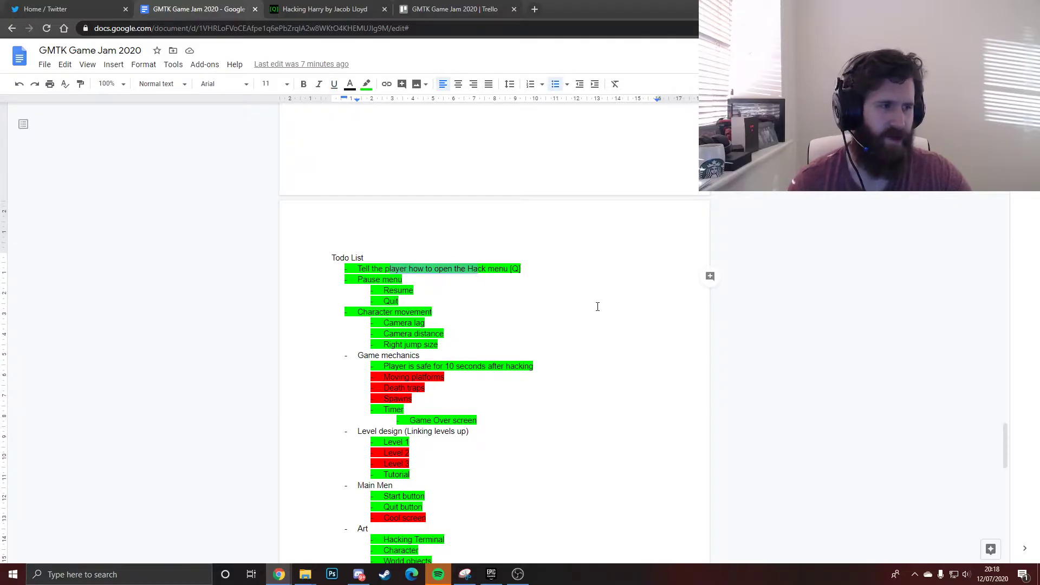
left_click(387, 280)
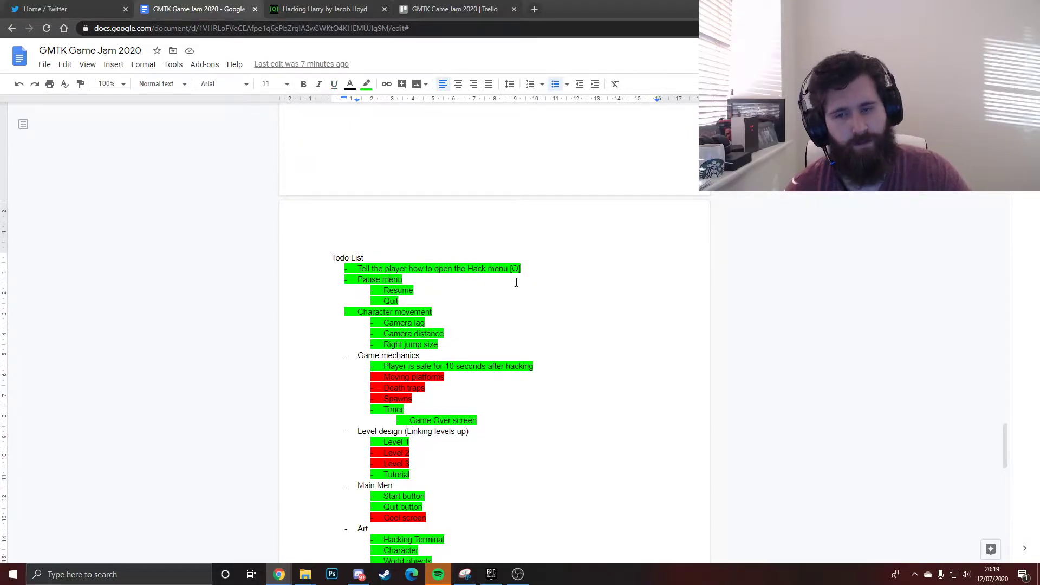
- Highlight the "Game mechanics" heading in the Todo List in green
scroll(516, 282, "down", 3)
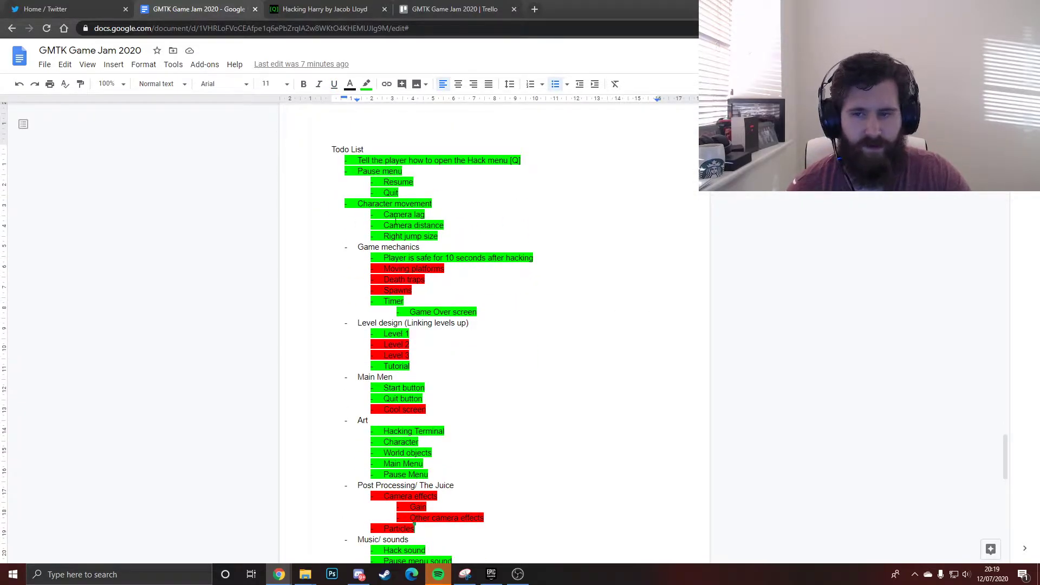
scroll(470, 203, "down", 2)
triple_click(405, 192)
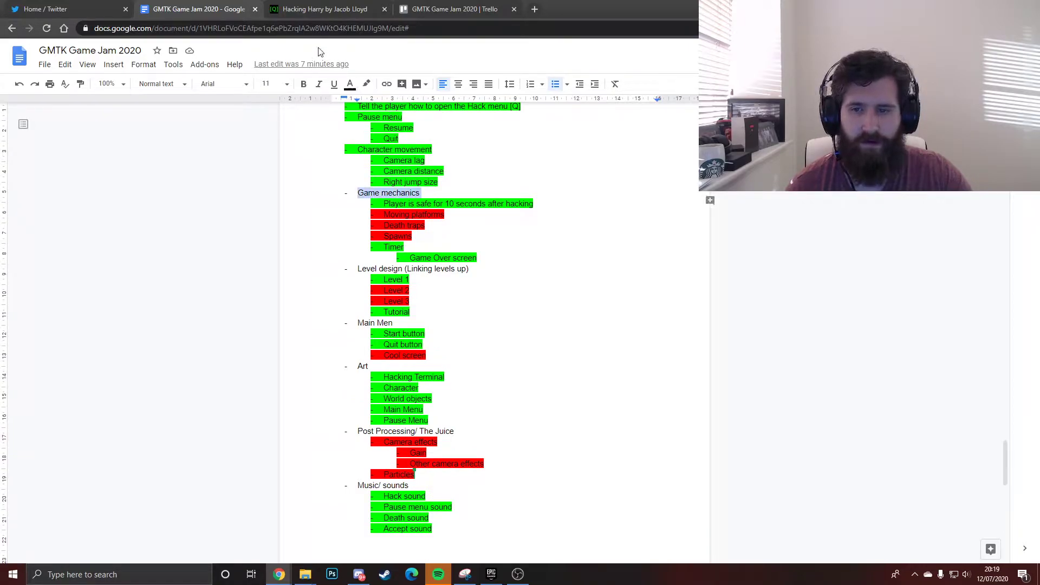
left_click(366, 84)
left_click(418, 135)
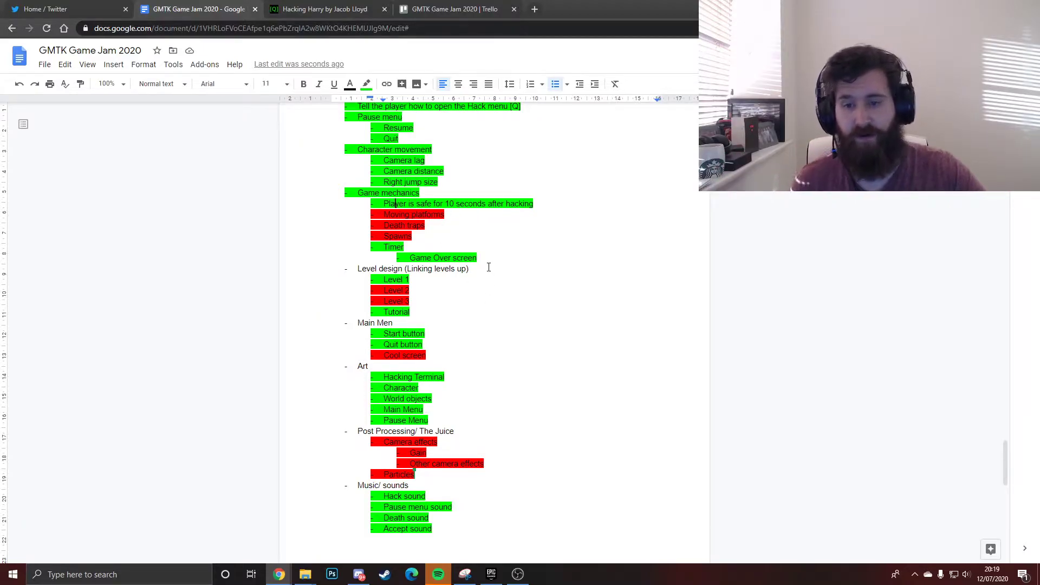
- Highlight the "Level design (Linking levels up)" heading in the Todo List in green
left_click_drag(477, 270, 363, 264)
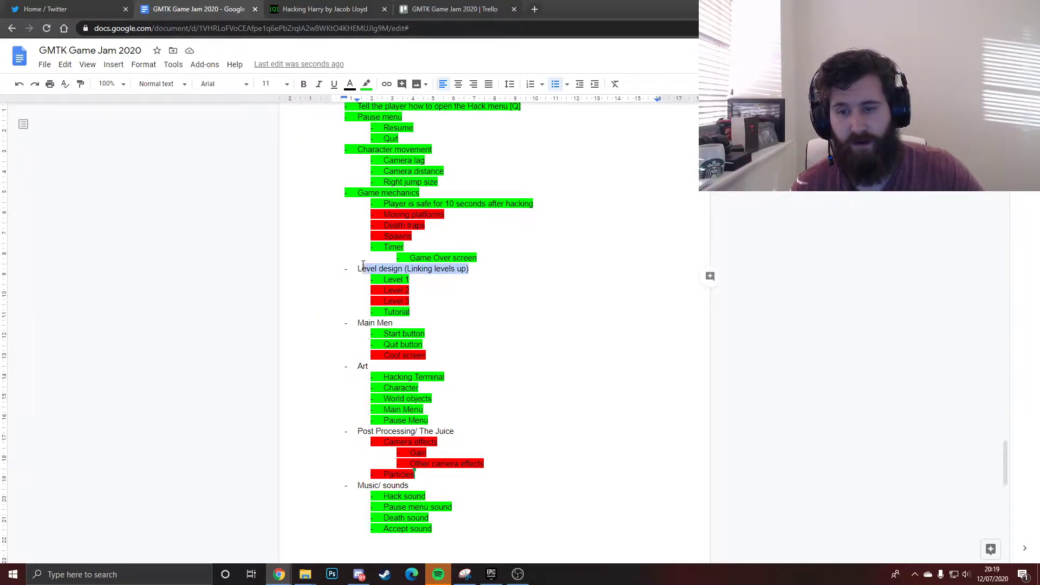
left_click(366, 83)
left_click(417, 140)
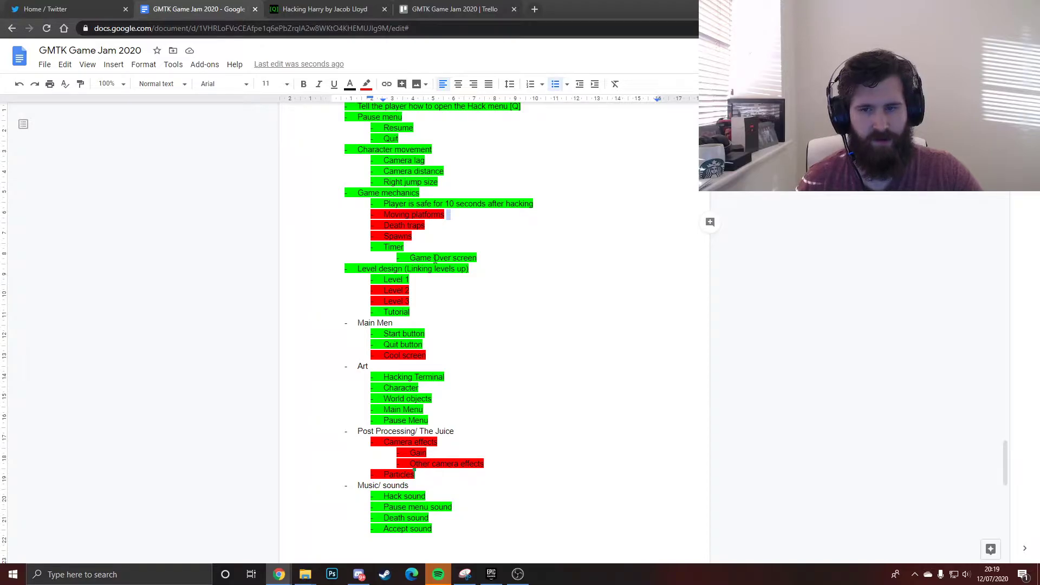
- Capitalize the last word of the "Game Over screen" entry under Timer so it reads "Game Over Screen"
left_click(460, 258)
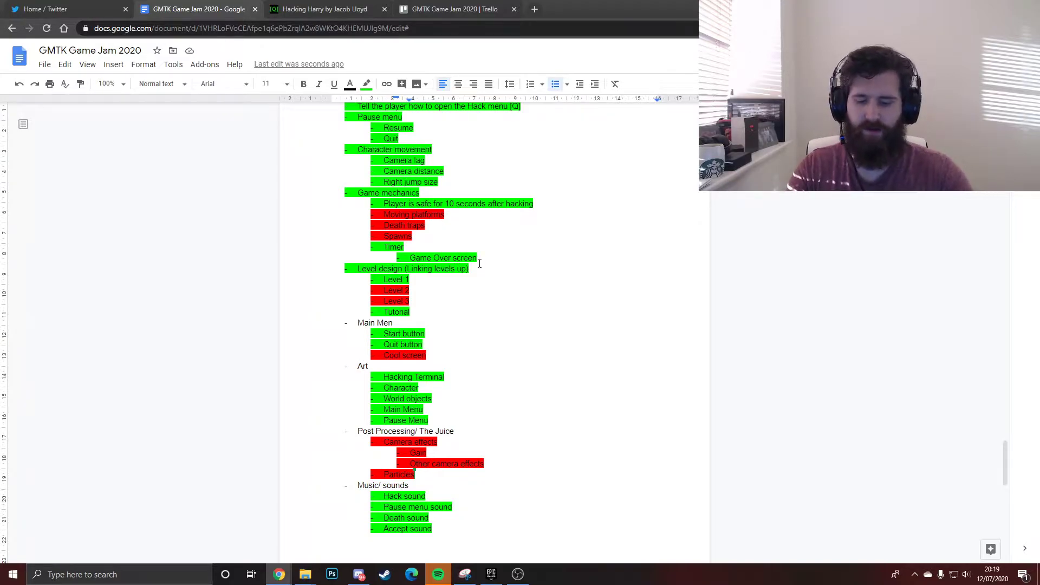
key("BackSpace")
type("S")
left_click(488, 264)
- Review the rest of the Todo List and the Level 1 and Tutorial entries under Level design
scroll(408, 229, "down", 1)
scroll(409, 227, "down", 2)
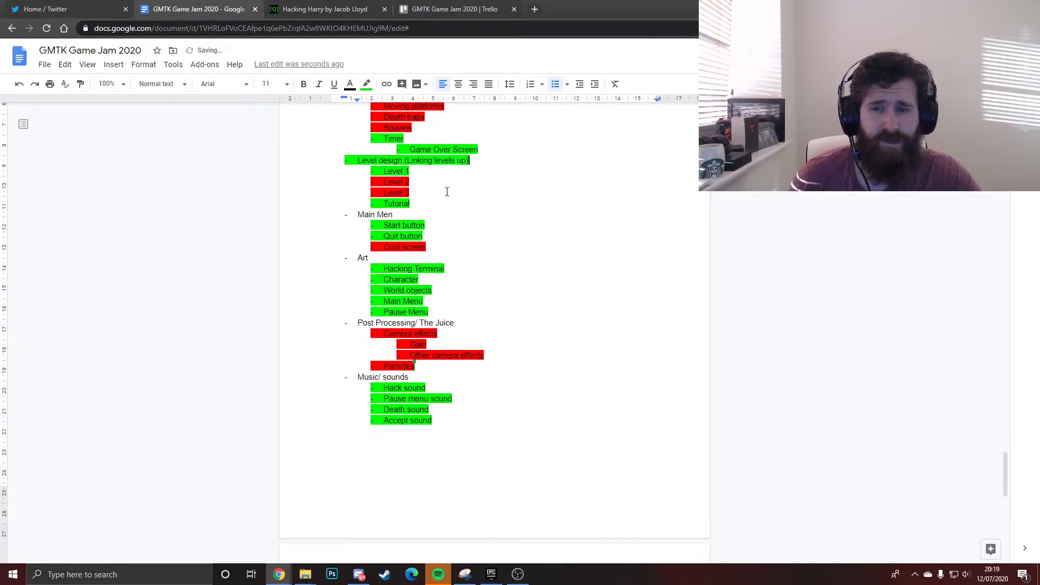
scroll(424, 227, "up", 1)
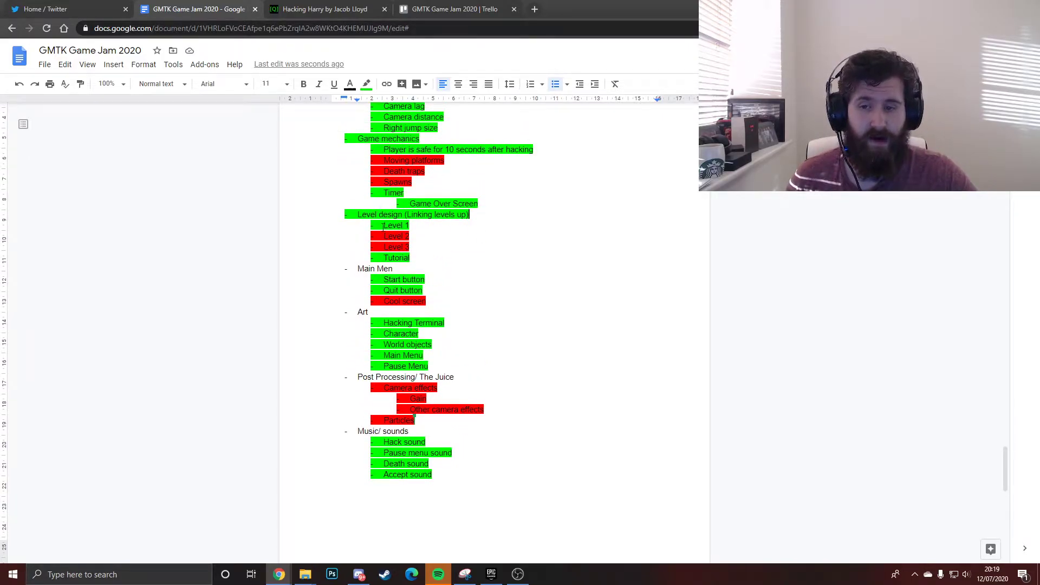
left_click_drag(383, 226, 419, 228)
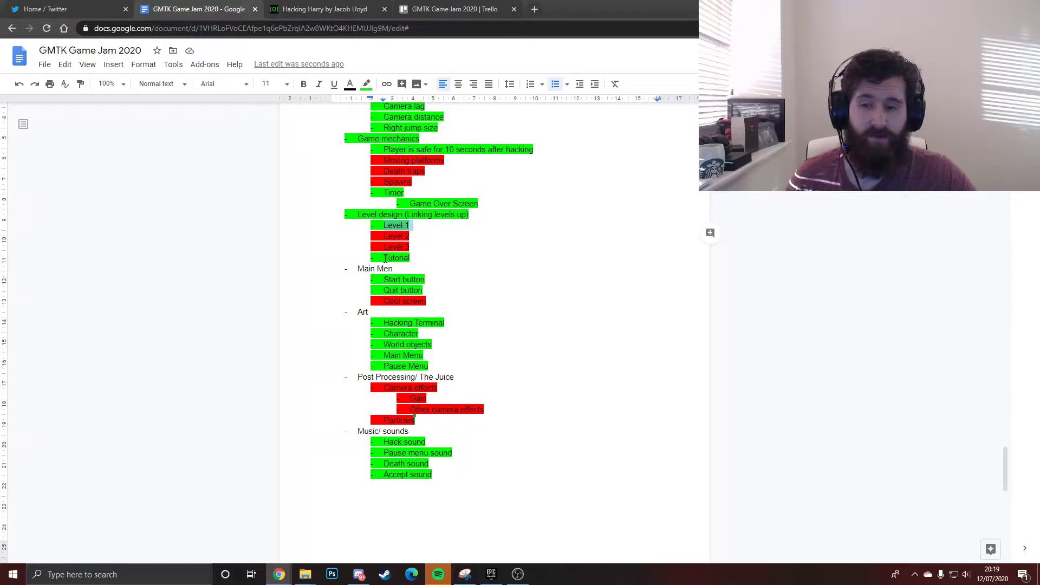
left_click_drag(384, 259, 402, 258)
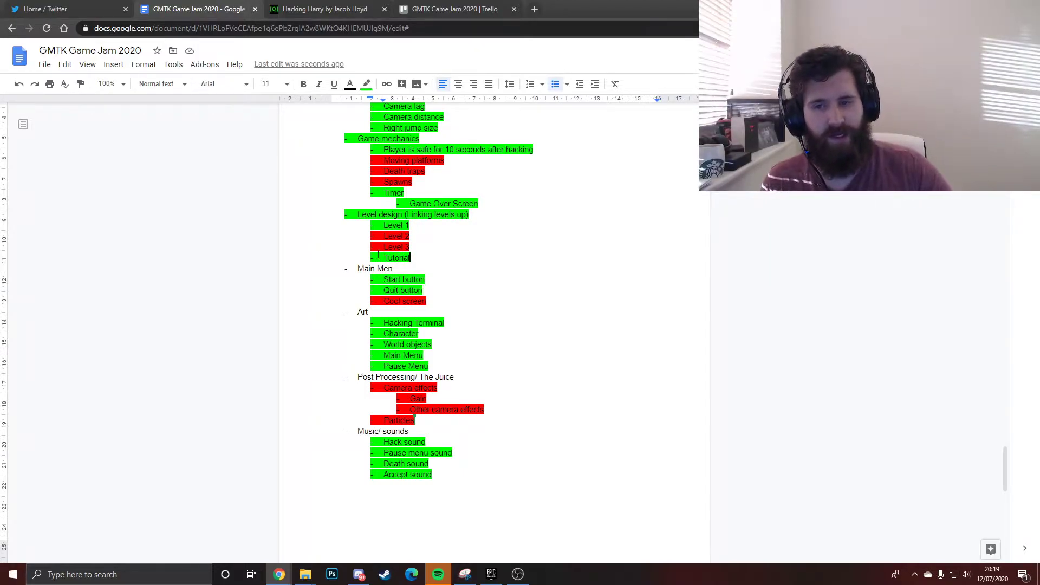
- Highlight the "Main Men" heading in the Todo List in green
left_click_drag(380, 269, 358, 269)
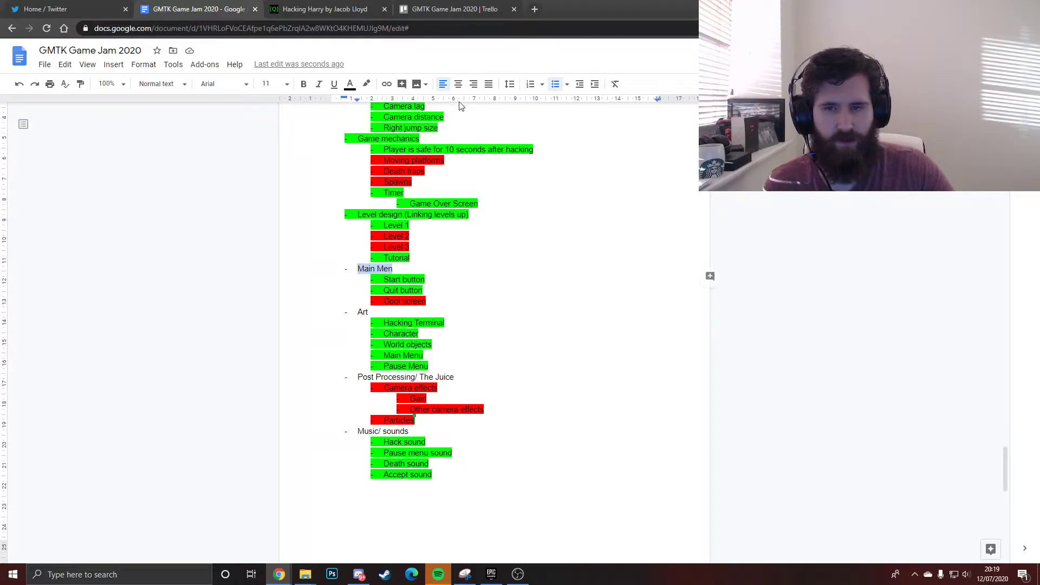
left_click(366, 84)
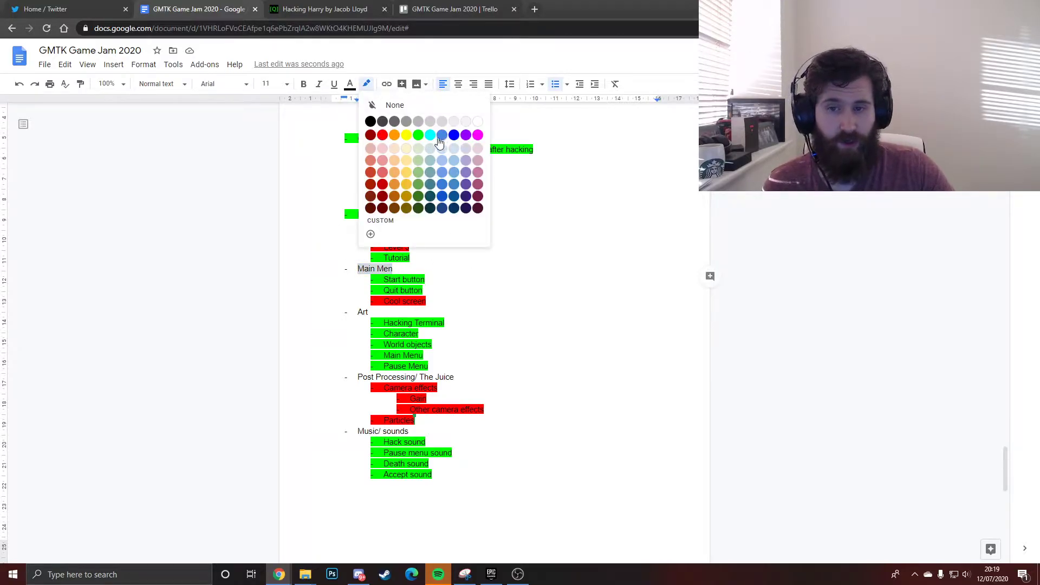
left_click(418, 136)
left_click(439, 250)
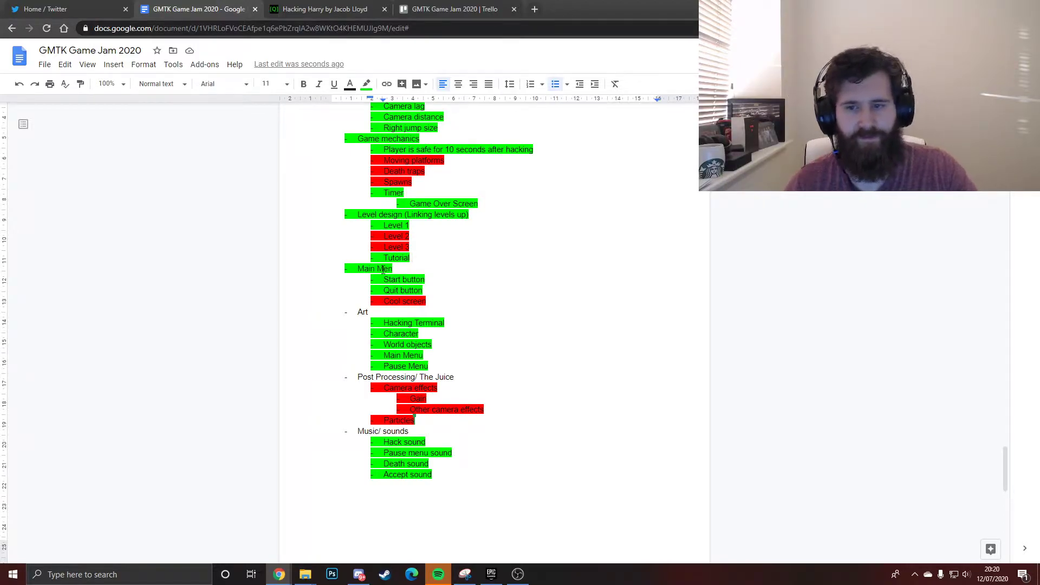
left_click(383, 269)
scroll(383, 263, "down", 2)
scroll(382, 255, "up", 2)
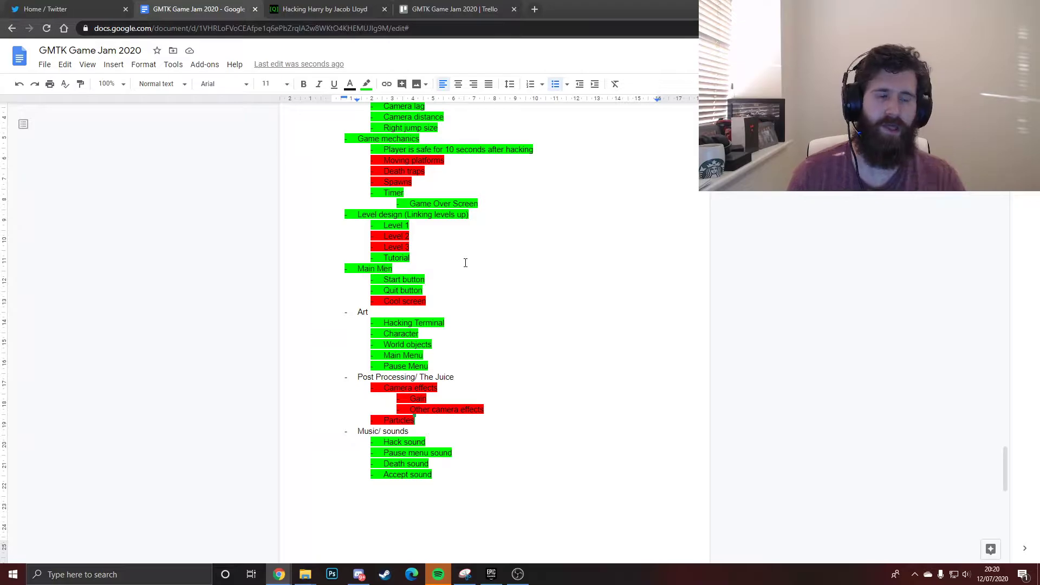
- Add a bold "Postmortem" heading below the Bugs list at the end of the document
scroll(465, 262, "down", 10)
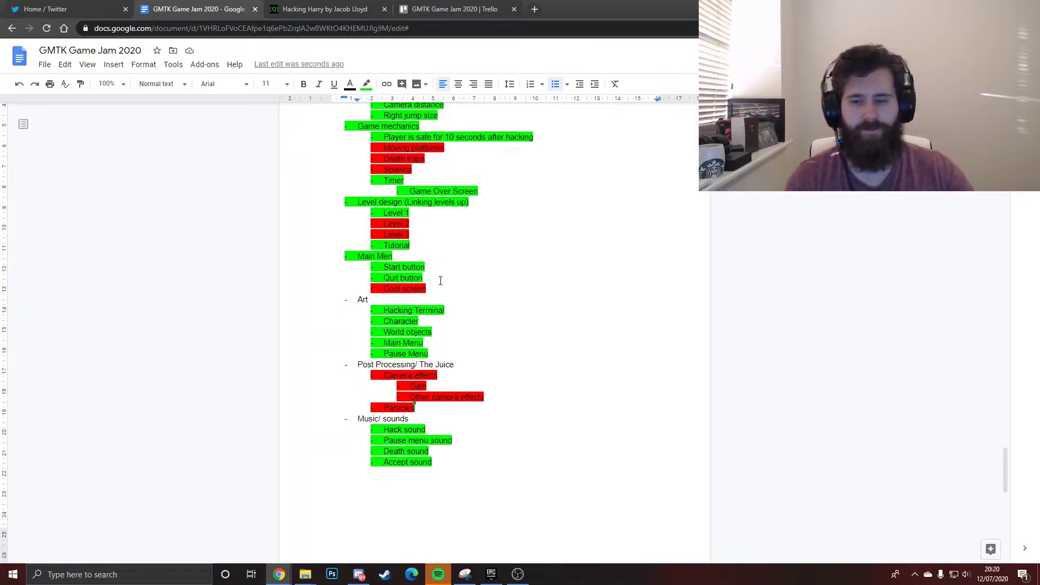
key("Return")
key("Return")
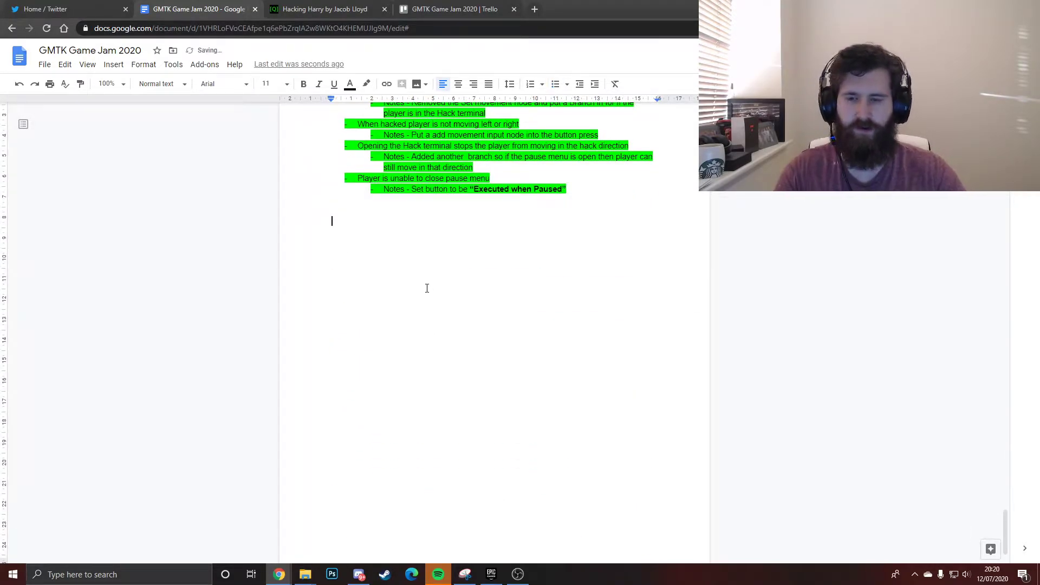
type("Post ")
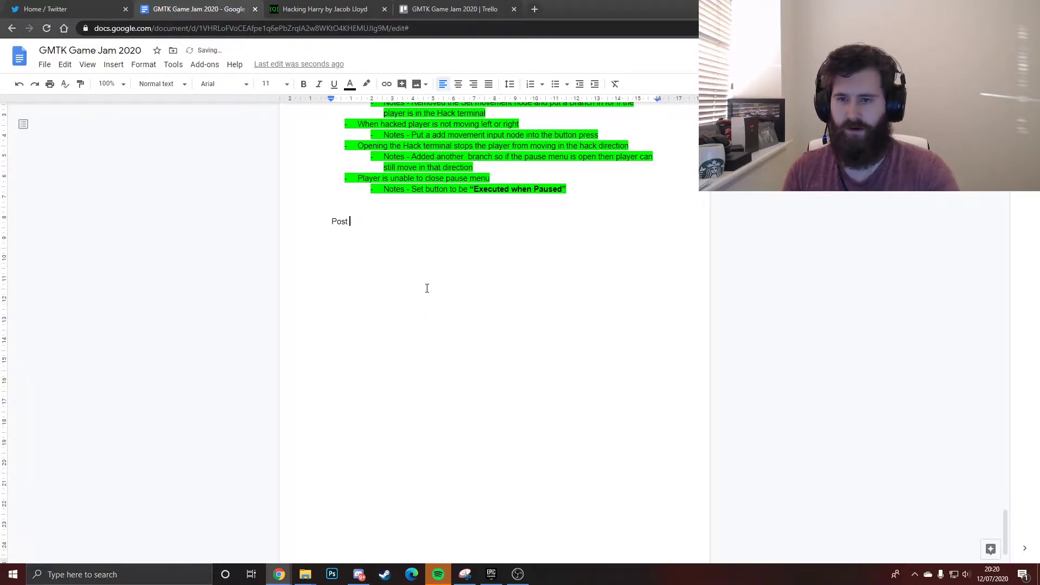
type("mo")
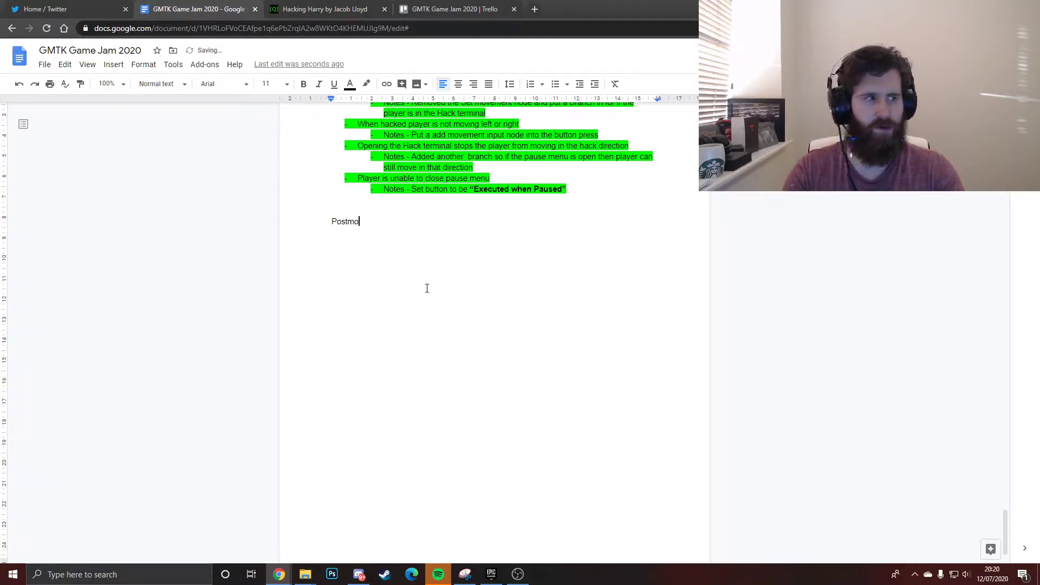
type("rtem")
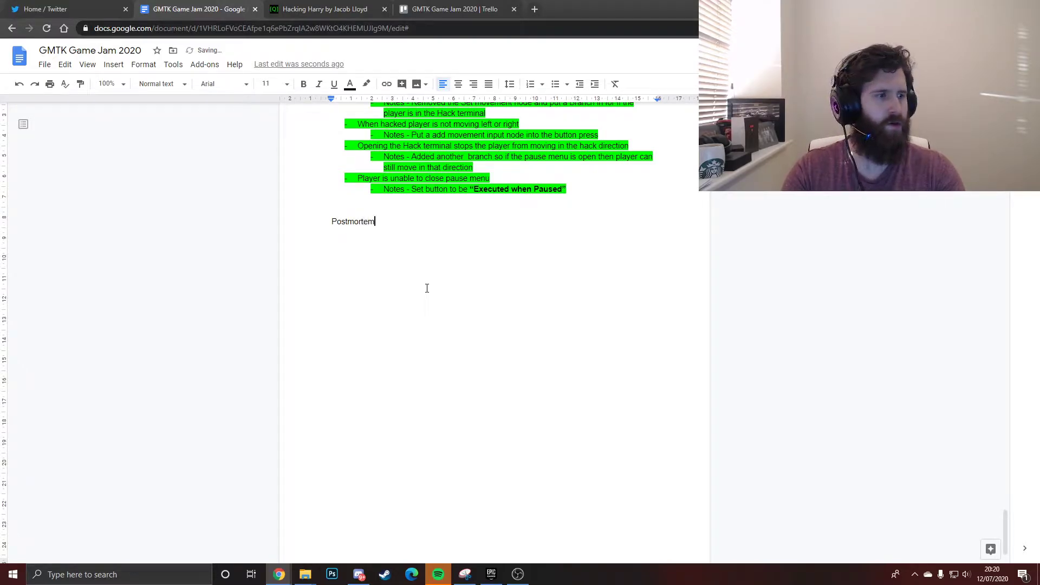
double_click(355, 223)
key("ctrl+b")
left_click(446, 220)
- Start a dashed list under the Postmortem heading with the non-bold entry "Level design"
scroll(422, 292, "up", 5)
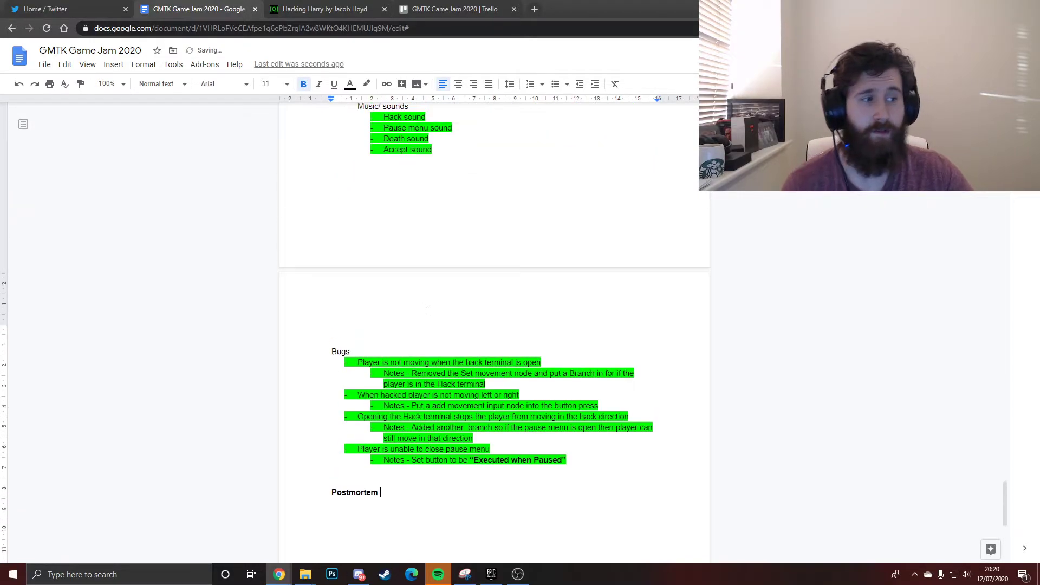
scroll(429, 310, "down", 2)
key("Return")
type("-0")
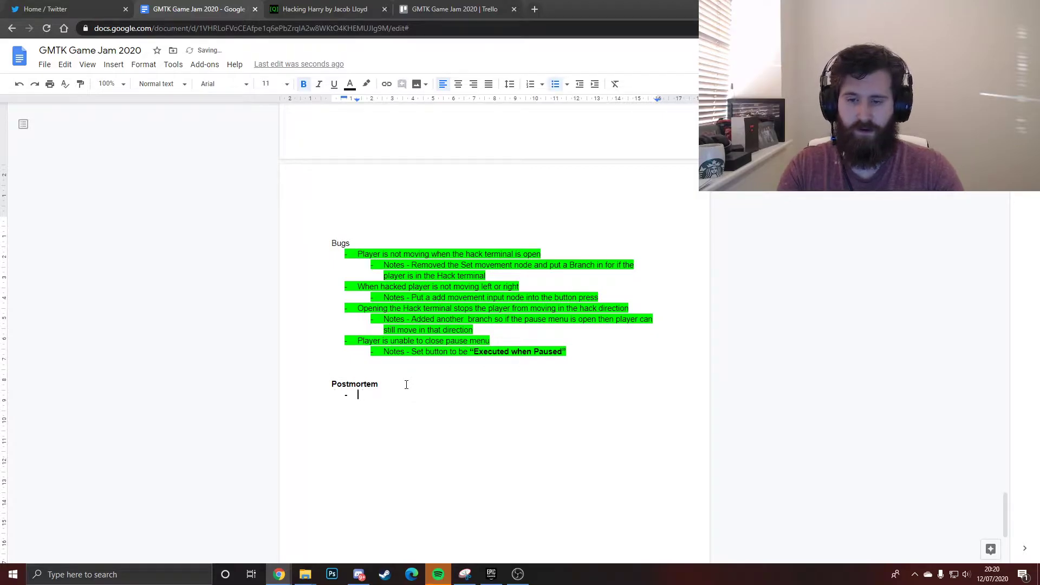
key("ctrl+b")
type("Level ")
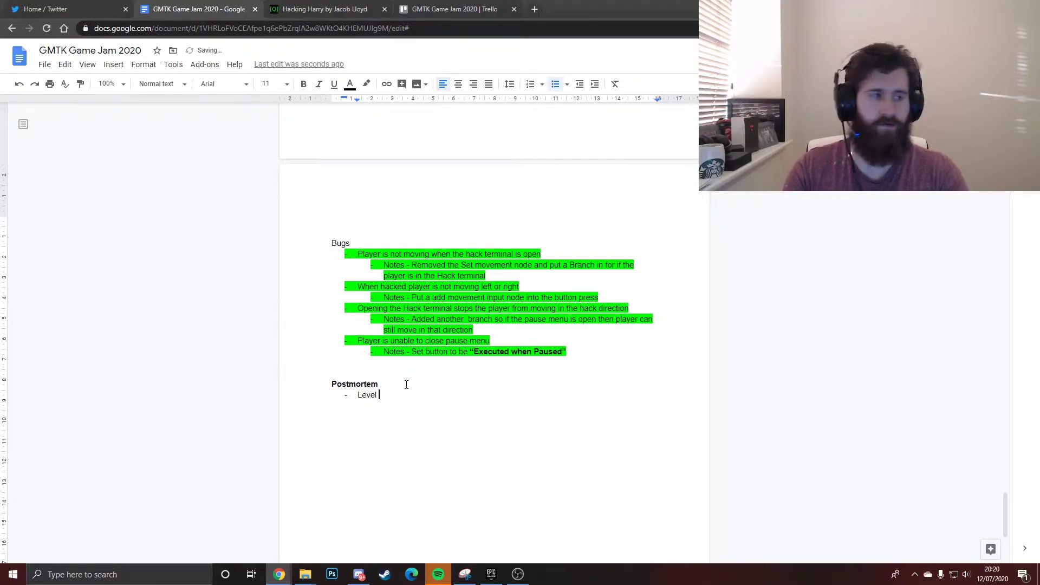
type("design")
- Open the 80.lv terminal system article linked under the Hacking screen resources and skim through it
scroll(504, 404, "up", 20)
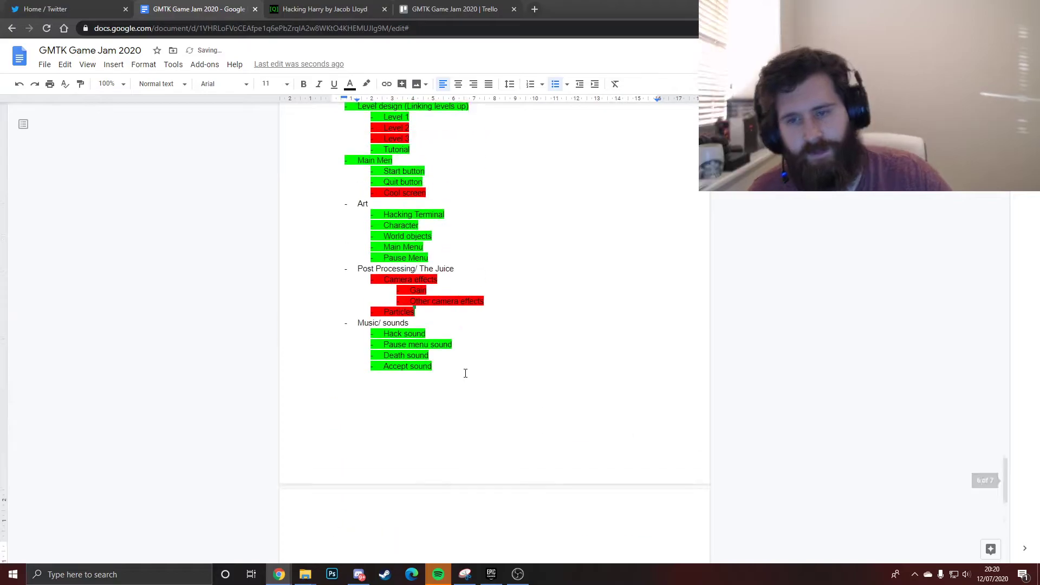
scroll(362, 165, "down", 3)
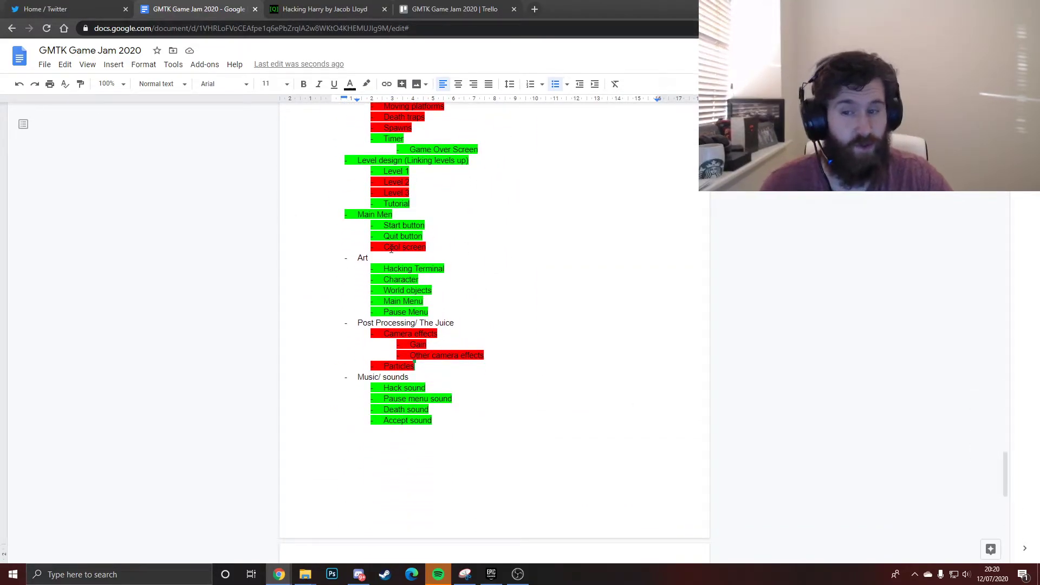
left_click_drag(384, 247, 425, 248)
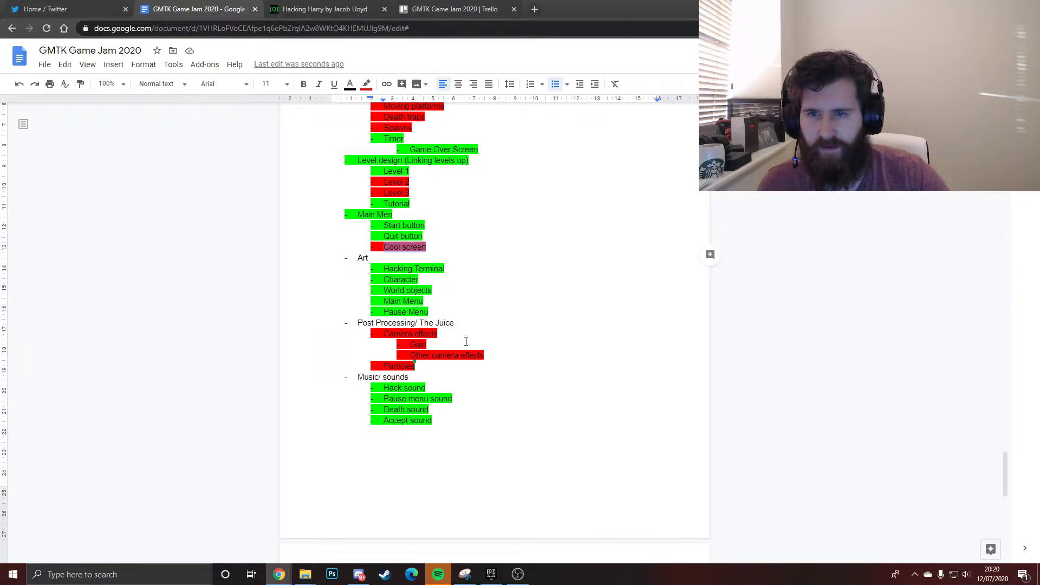
scroll(464, 341, "up", 10)
left_click(381, 253)
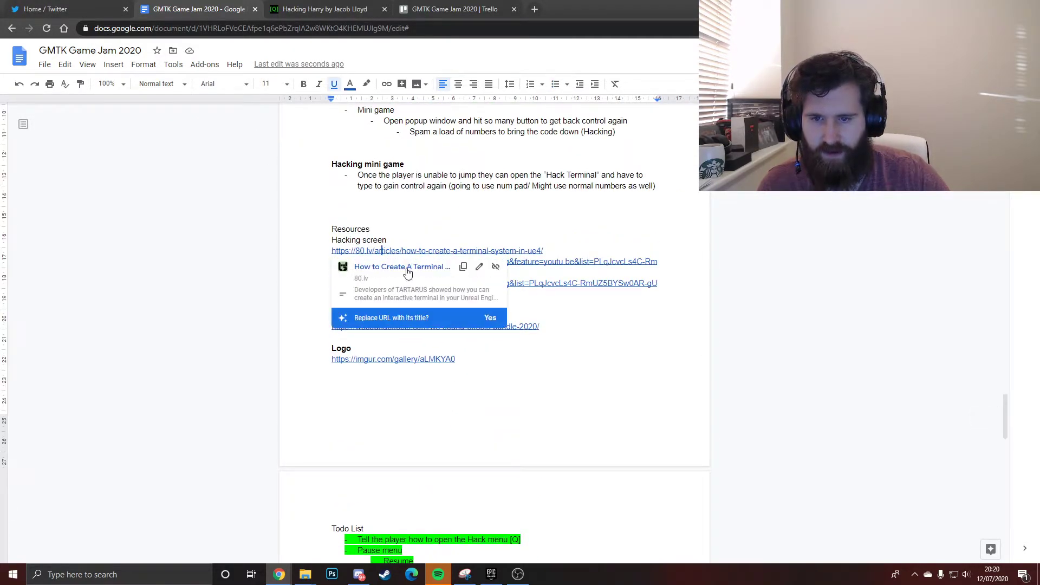
left_click(395, 273)
scroll(541, 295, "down", 3)
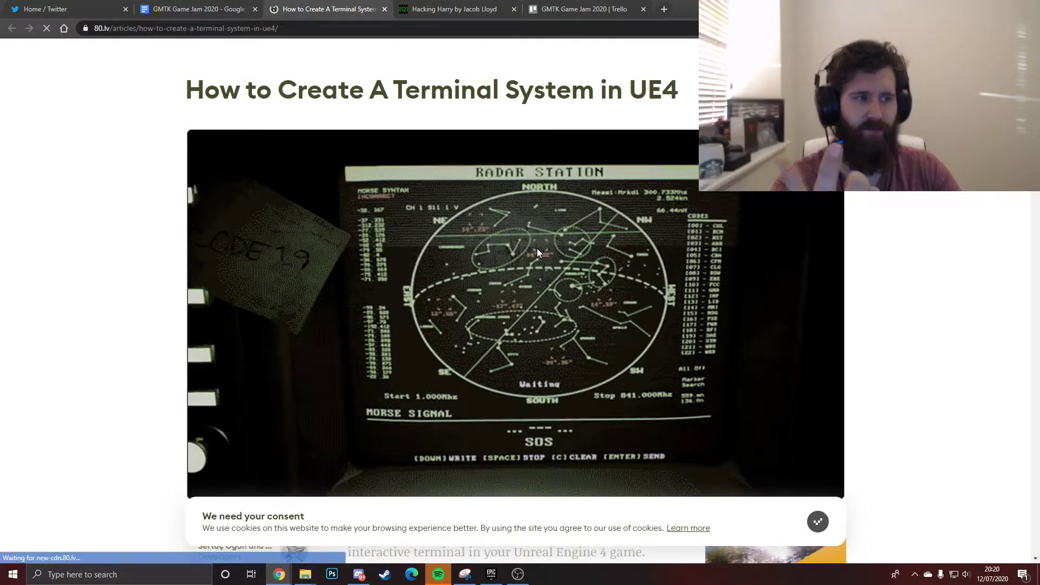
scroll(537, 248, "down", 15)
scroll(534, 271, "down", 20)
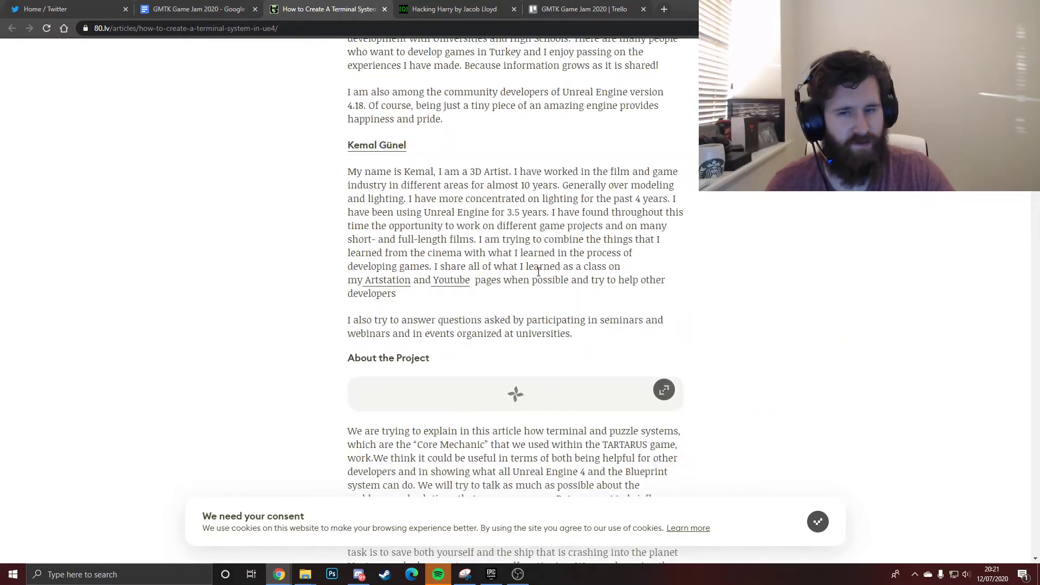
scroll(750, 350, "down", 20)
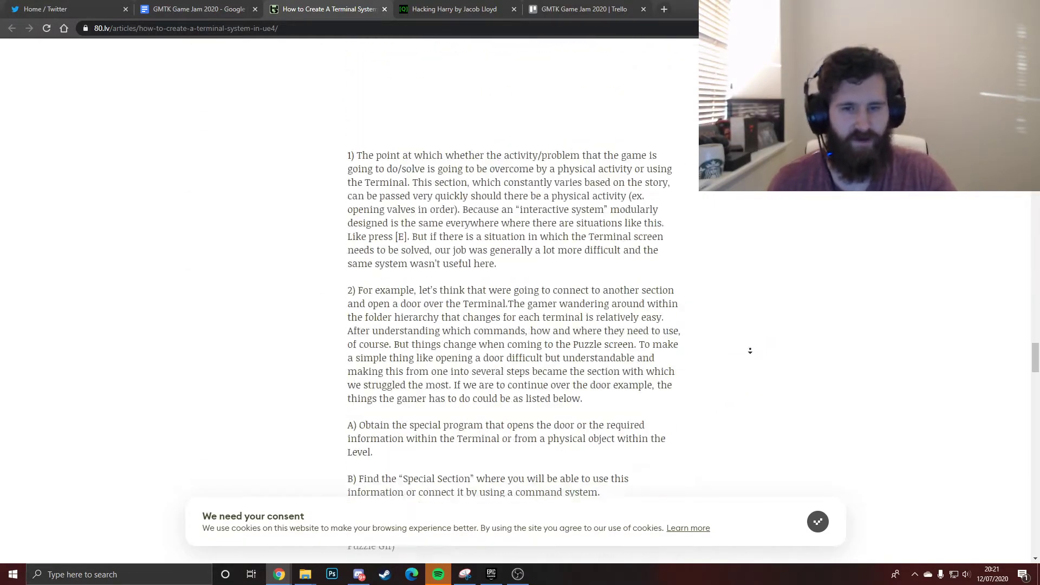
scroll(536, 352, "up", 10)
- Return to the GMTK Game Jam 2020 document and review the Art entries in the Todo List
left_click(233, 6)
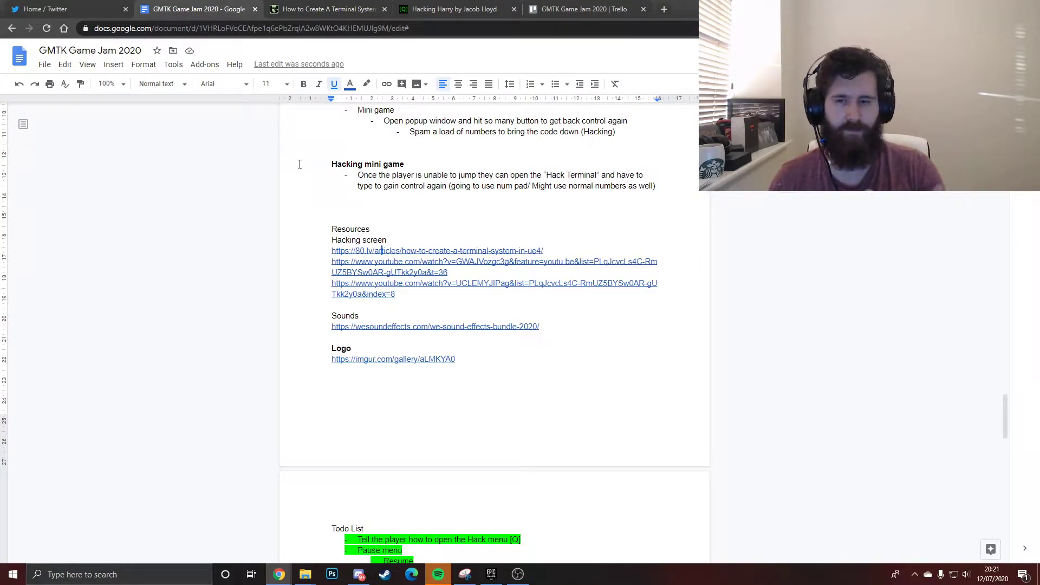
scroll(436, 287, "down", 14)
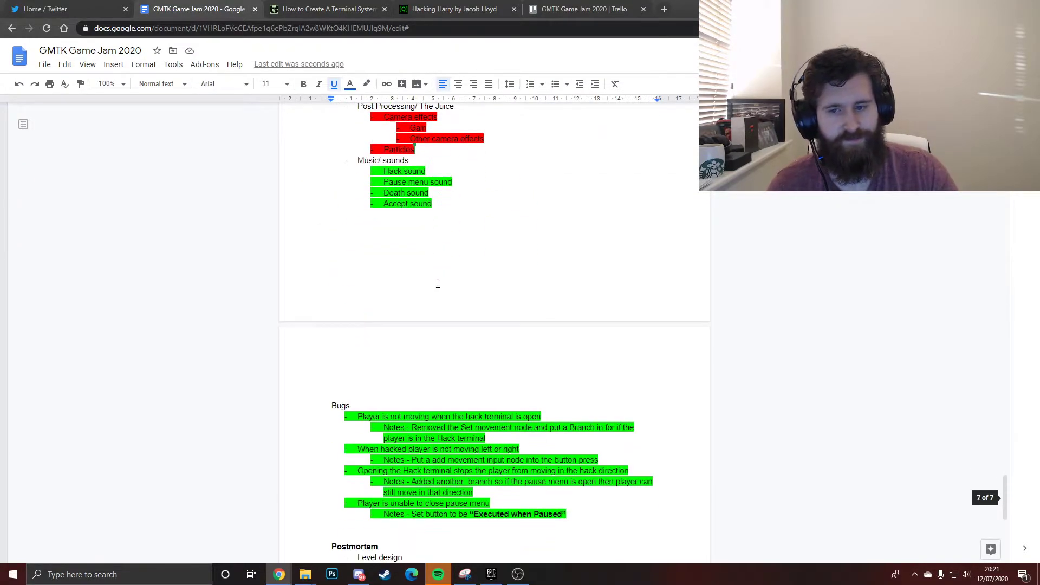
scroll(436, 288, "up", 5)
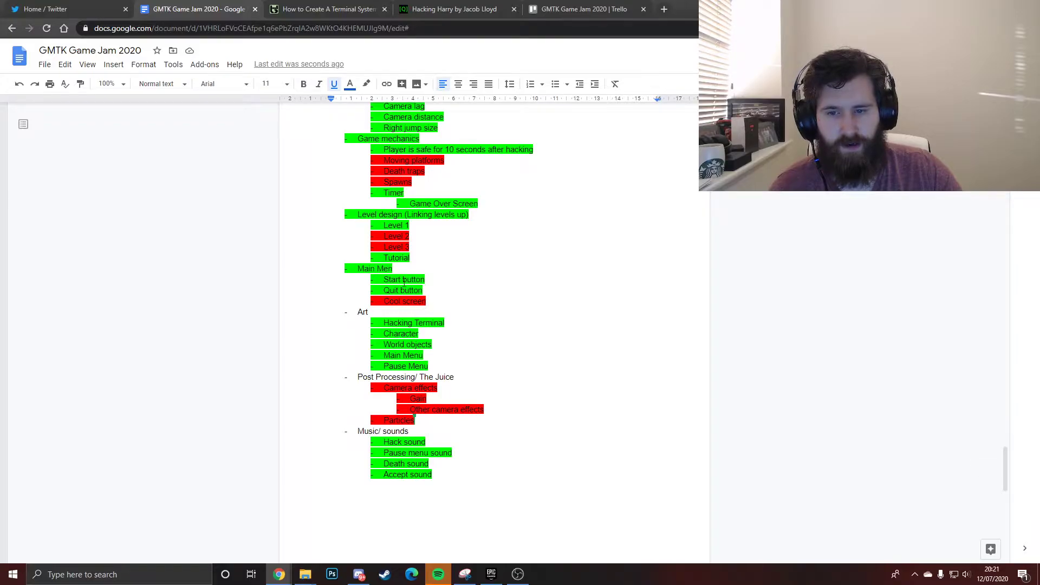
scroll(403, 282, "down", 1)
left_click(405, 279)
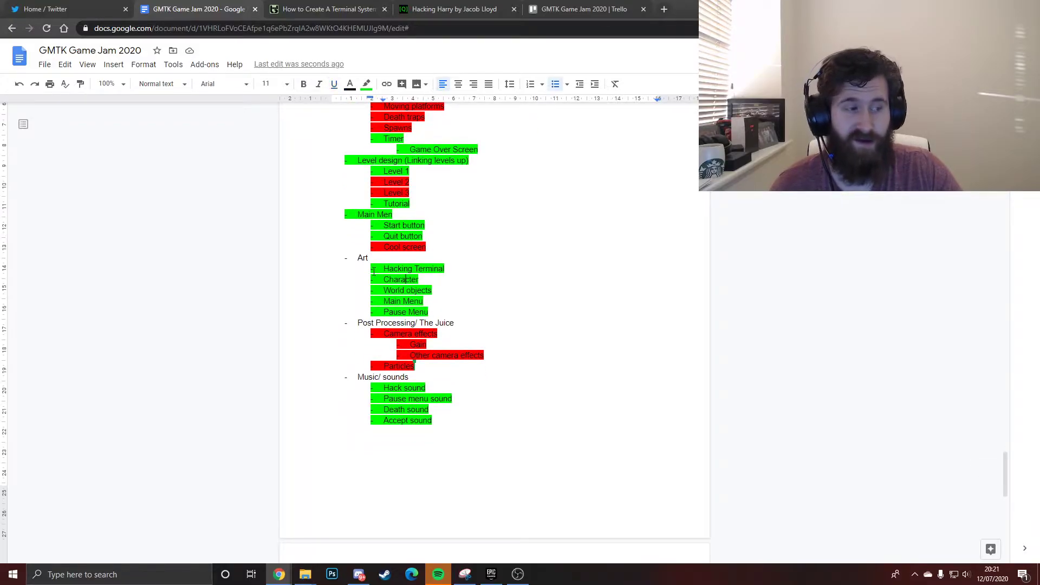
left_click_drag(428, 280, 381, 281)
left_click(431, 279)
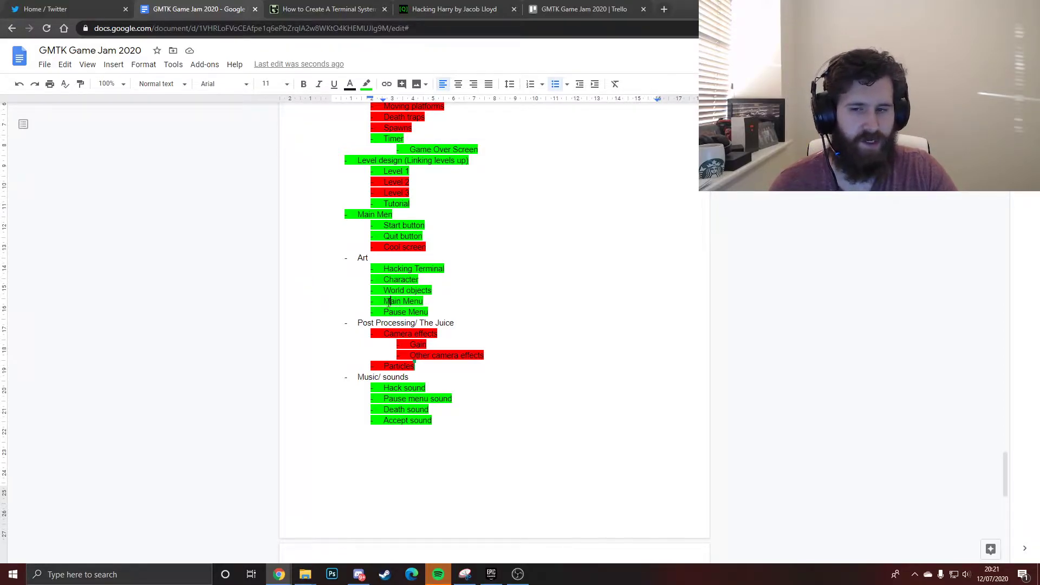
- Highlight the "Post Processing/ The Juice" heading in the Todo List in red
left_click_drag(458, 323, 356, 321)
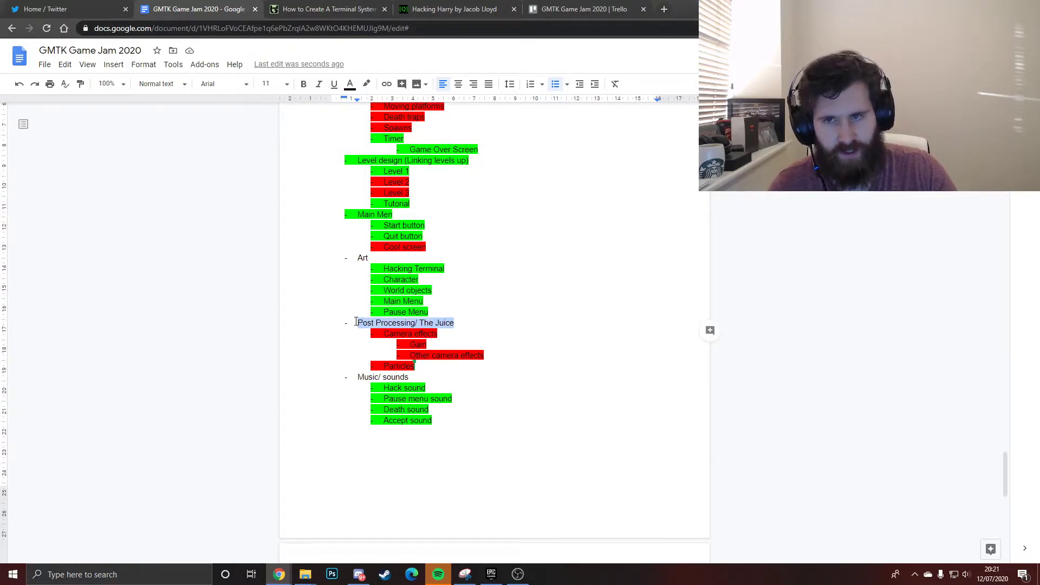
left_click(366, 84)
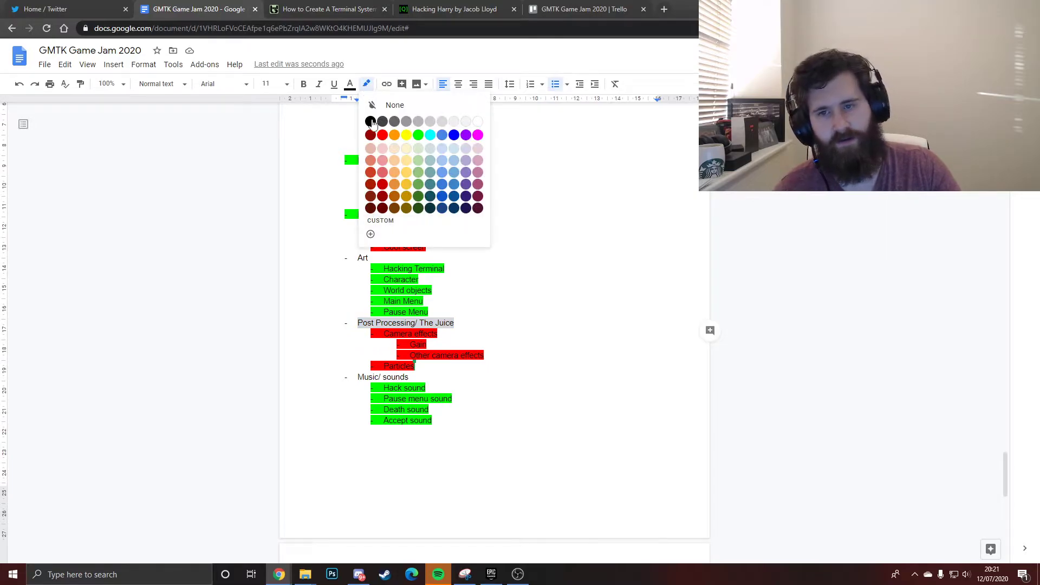
left_click(382, 135)
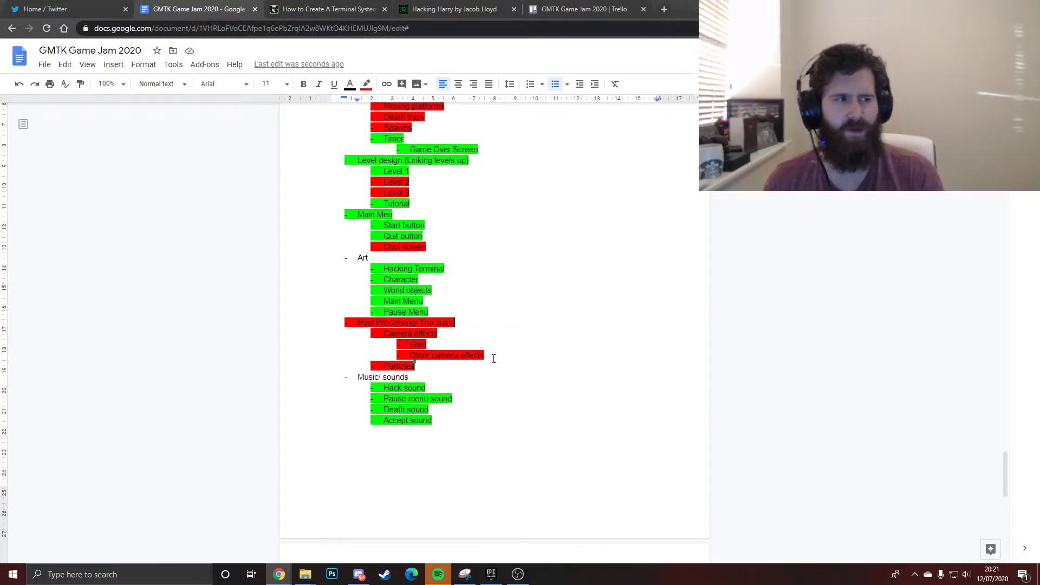
- Switch to the Epic Games Launcher and open the GMTKGameJam2020 project from the Unreal Engine library
left_click(491, 574)
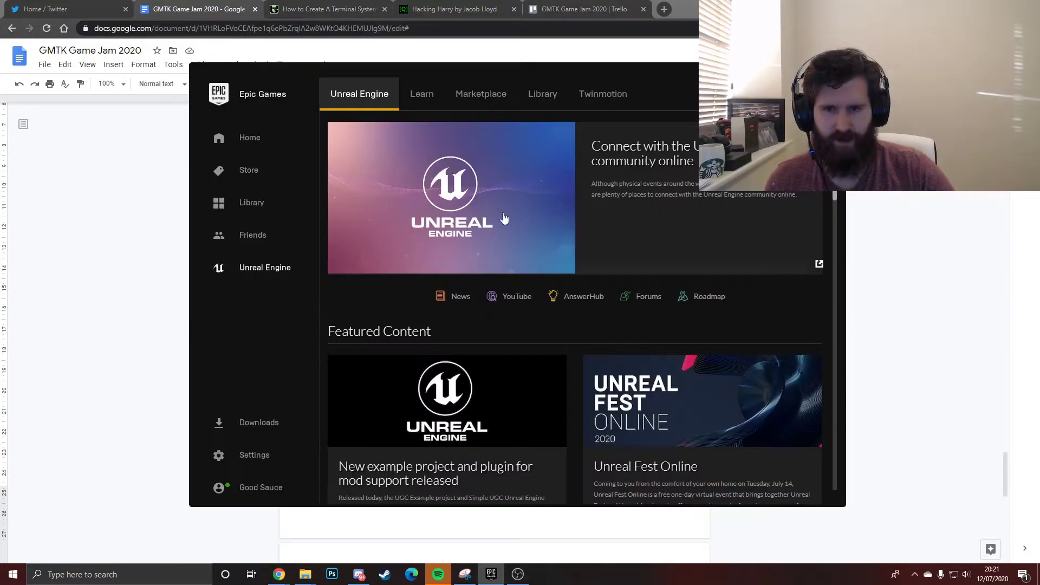
left_click(543, 94)
scroll(771, 380, "down", 1)
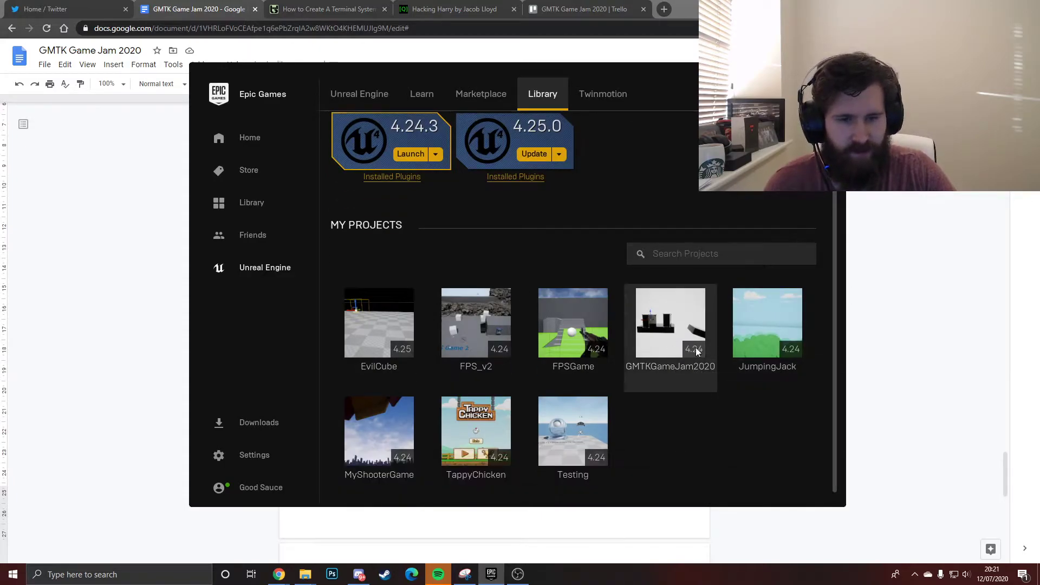
double_click(671, 322)
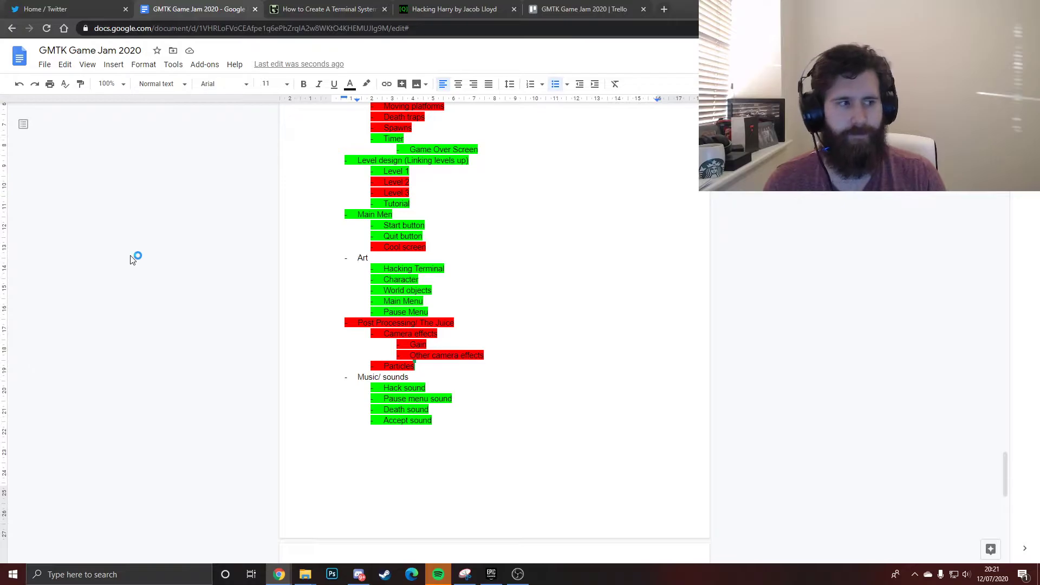
- Add a "Music" entry below "Accept sound" in the Music/ sounds section and highlight it in red
scroll(460, 278, "down", 2)
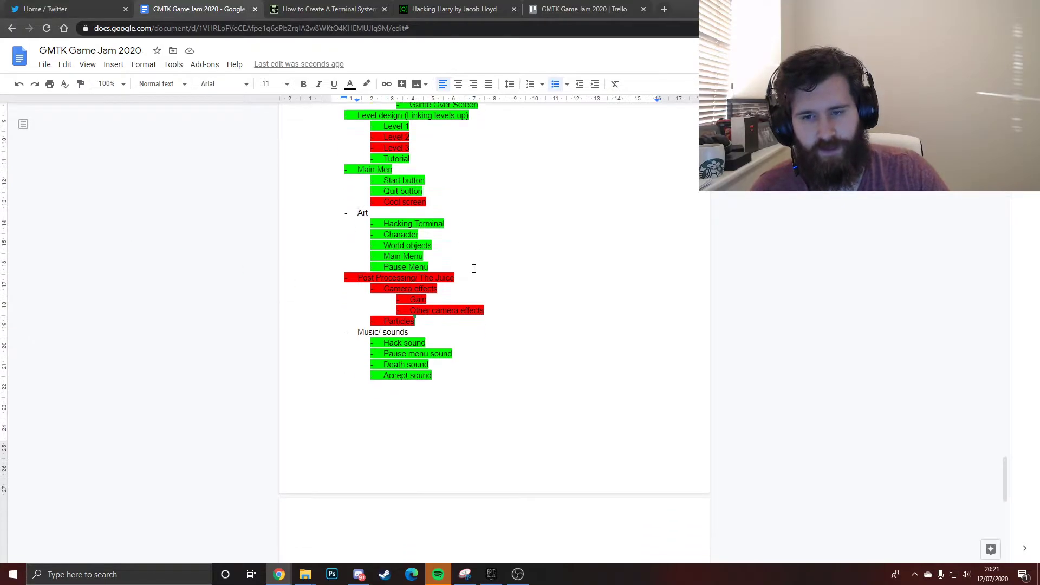
left_click_drag(410, 269, 356, 270)
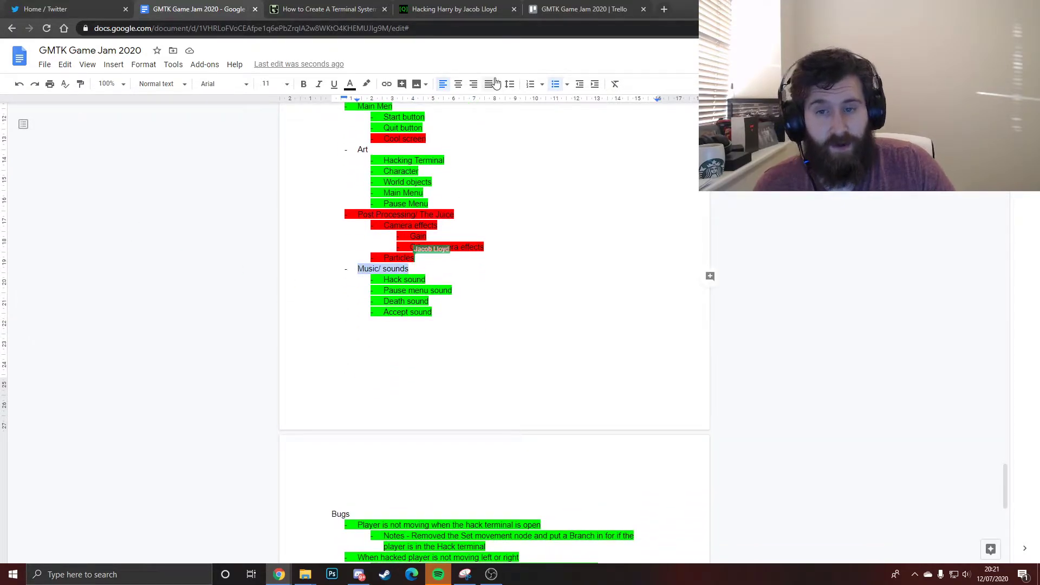
left_click(439, 307)
key("Return")
type("Music")
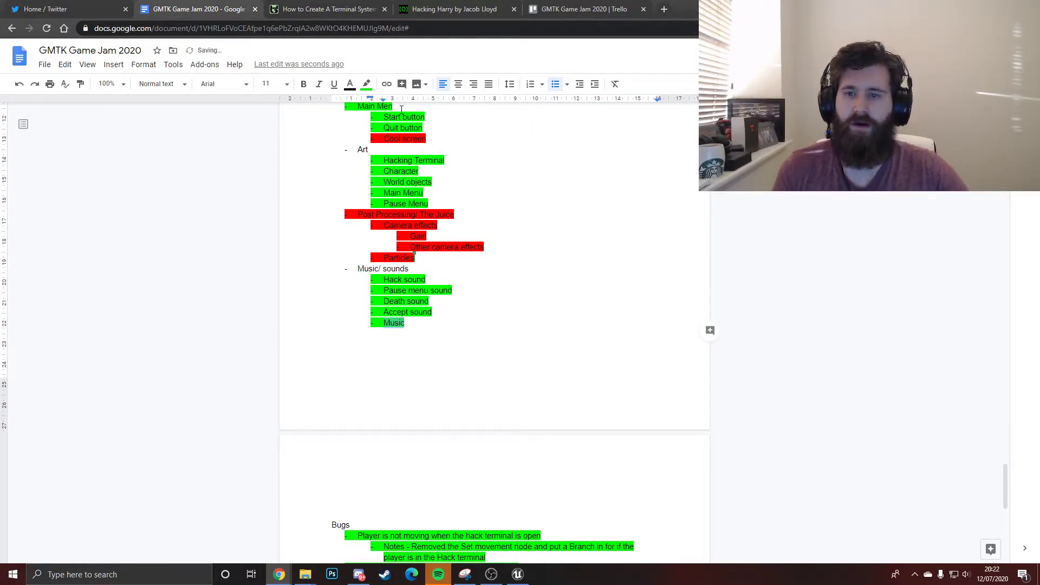
left_click(367, 84)
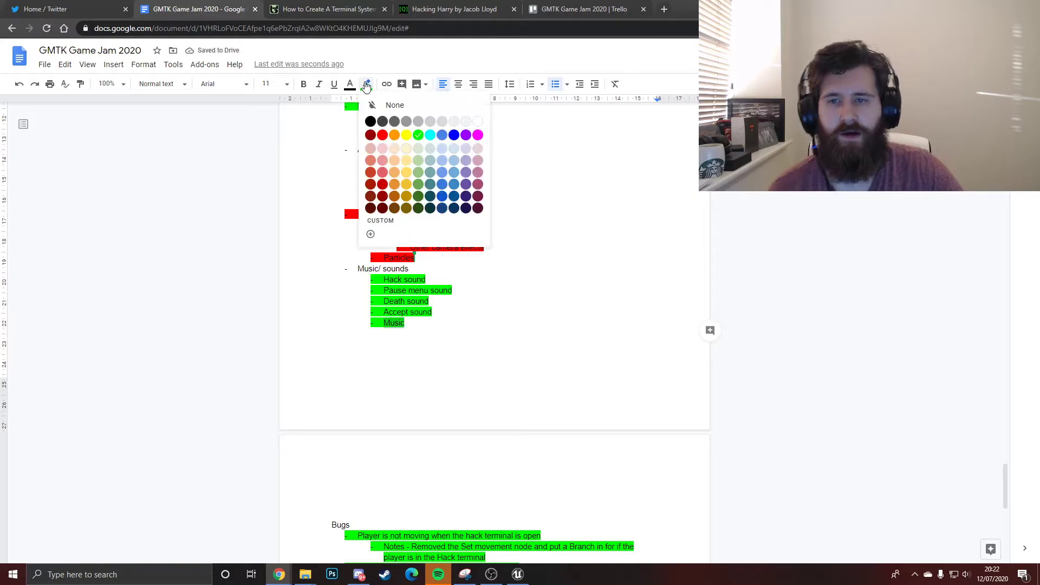
left_click(383, 136)
left_click(440, 344)
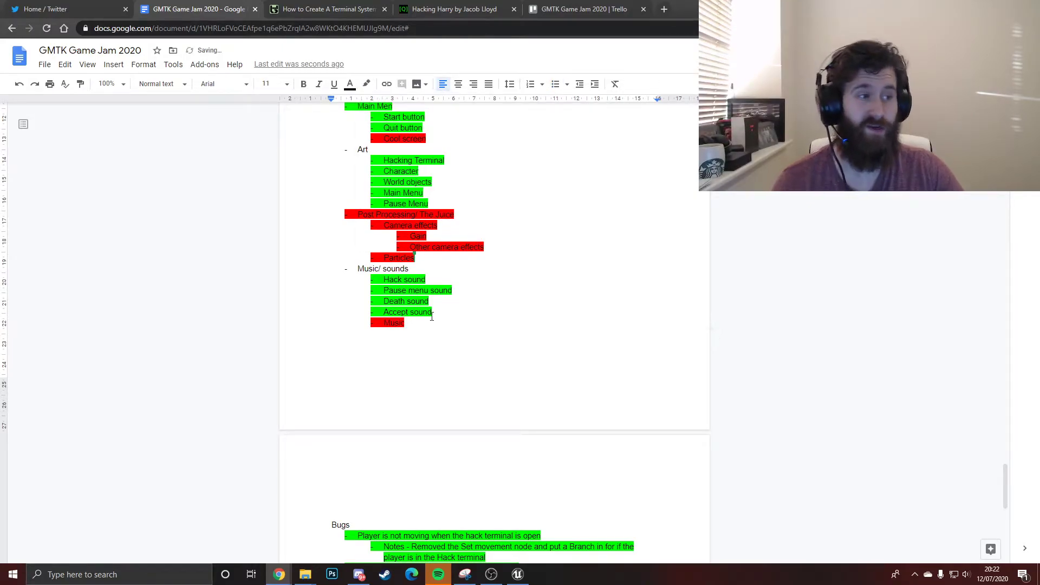
left_click_drag(433, 313, 386, 308)
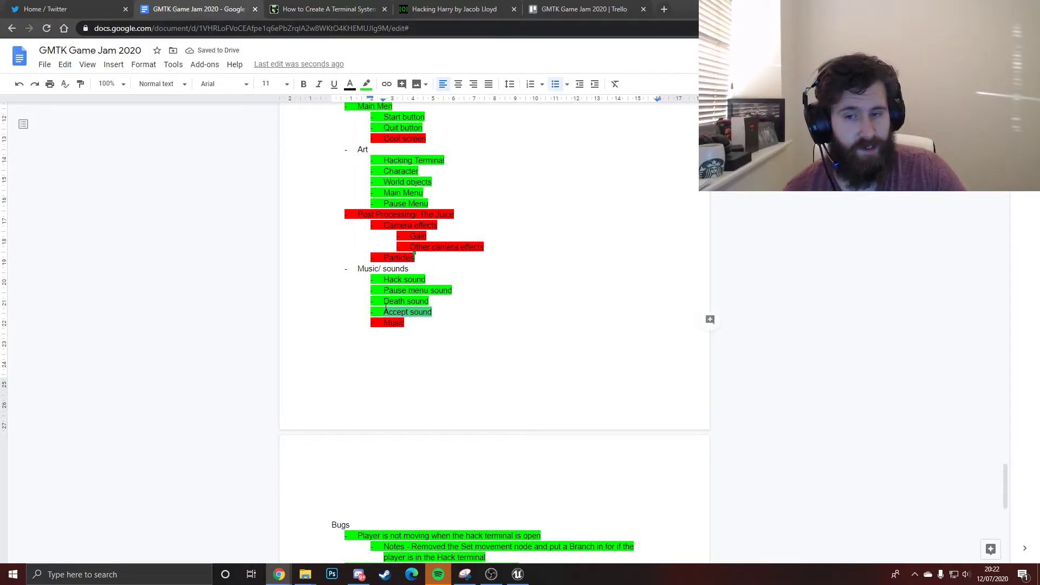
left_click(404, 300)
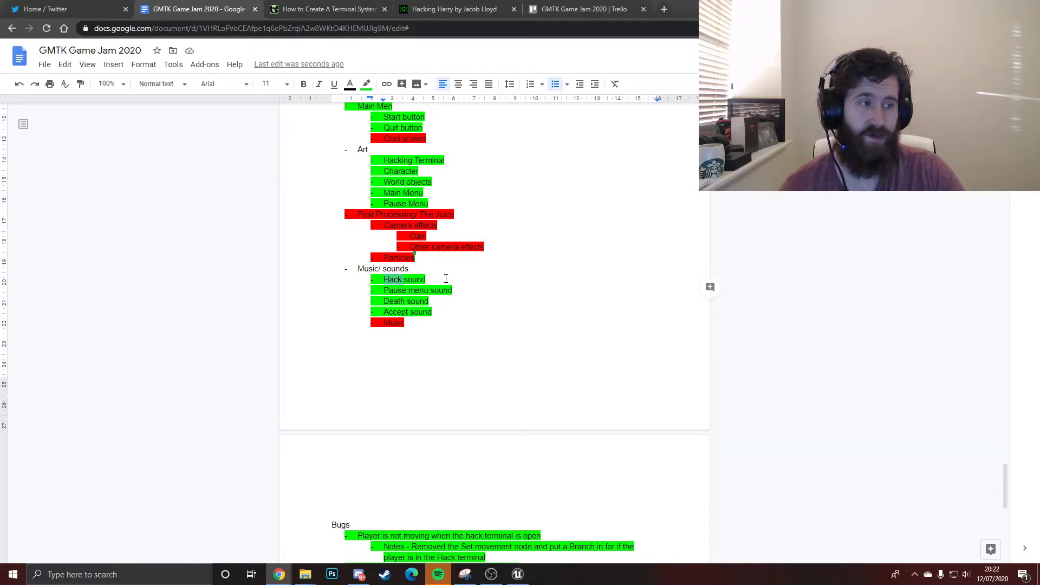
left_click(434, 302)
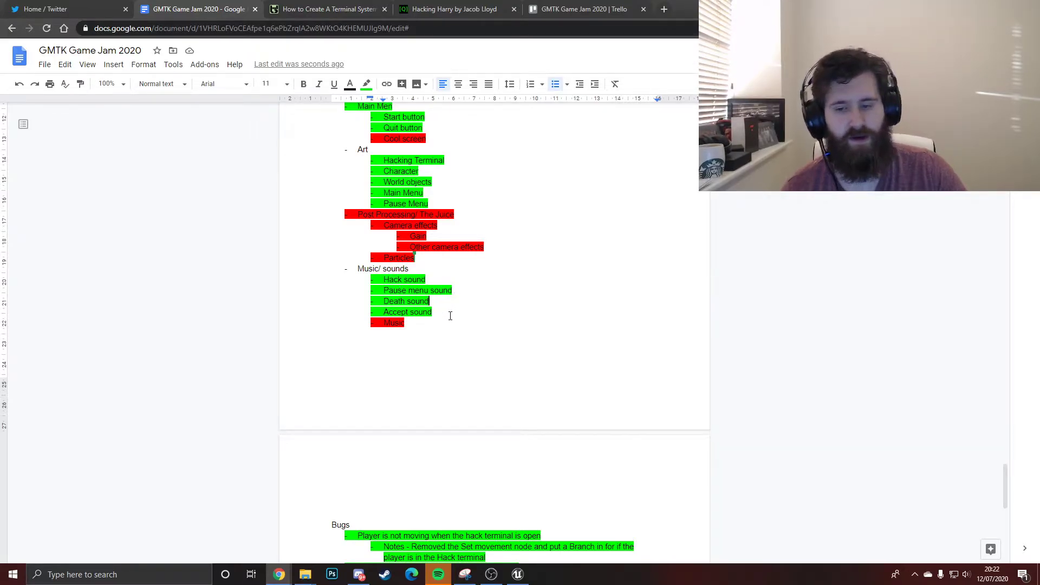
- Switch to the Unreal Editor and open the MainMenu level from the project's Levels folder
left_click(516, 575)
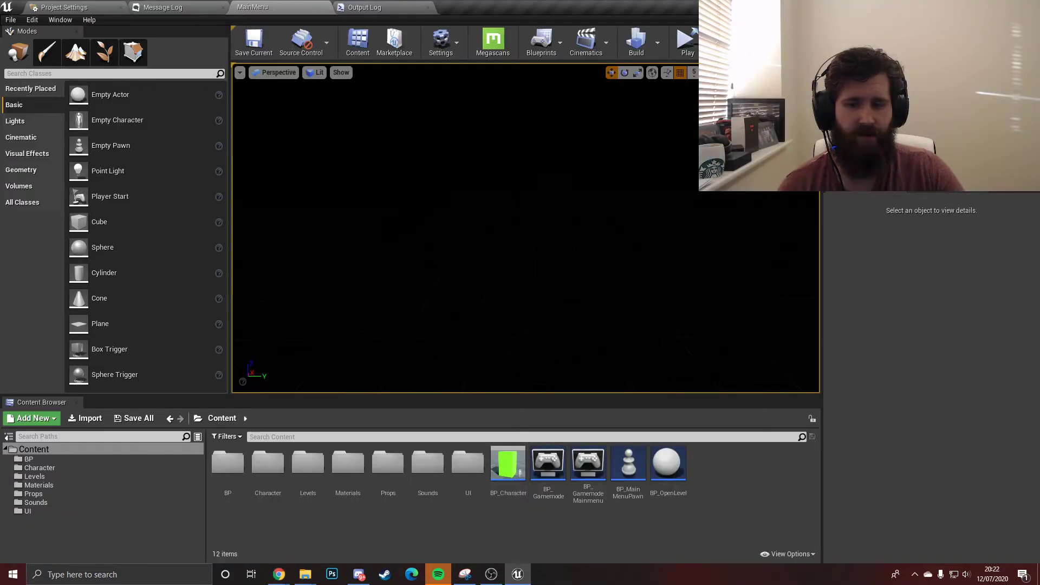
double_click(307, 464)
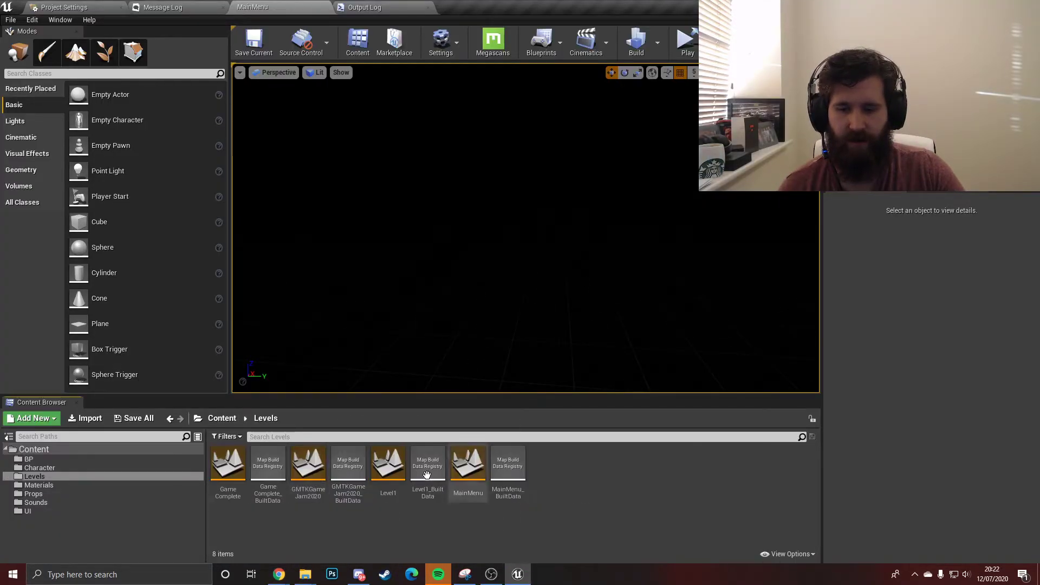
double_click(469, 469)
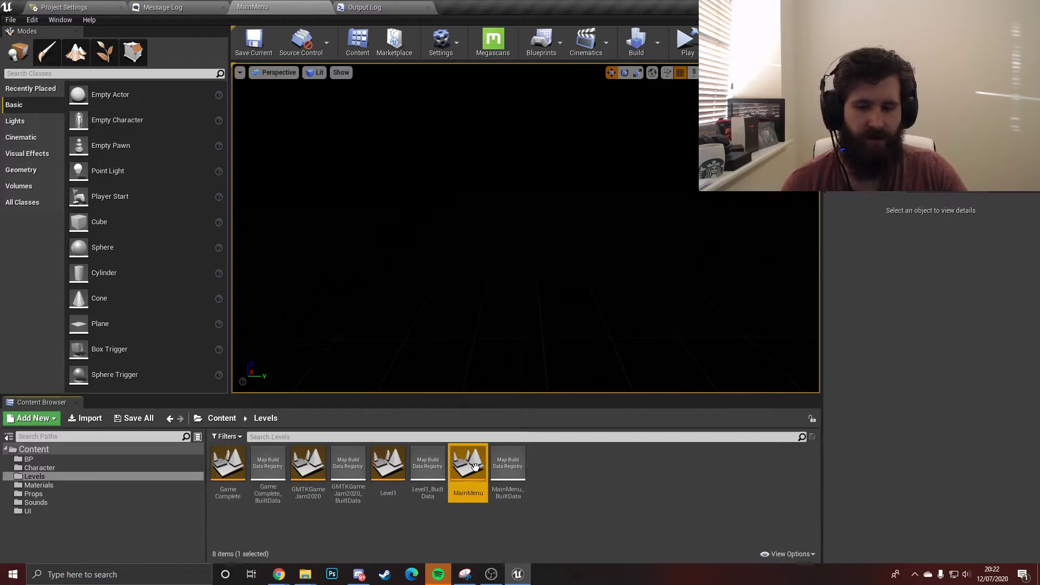
- Play the MainMenu level in its preview window, reposition that window clear of the webcam area, and start the game
left_click(687, 46)
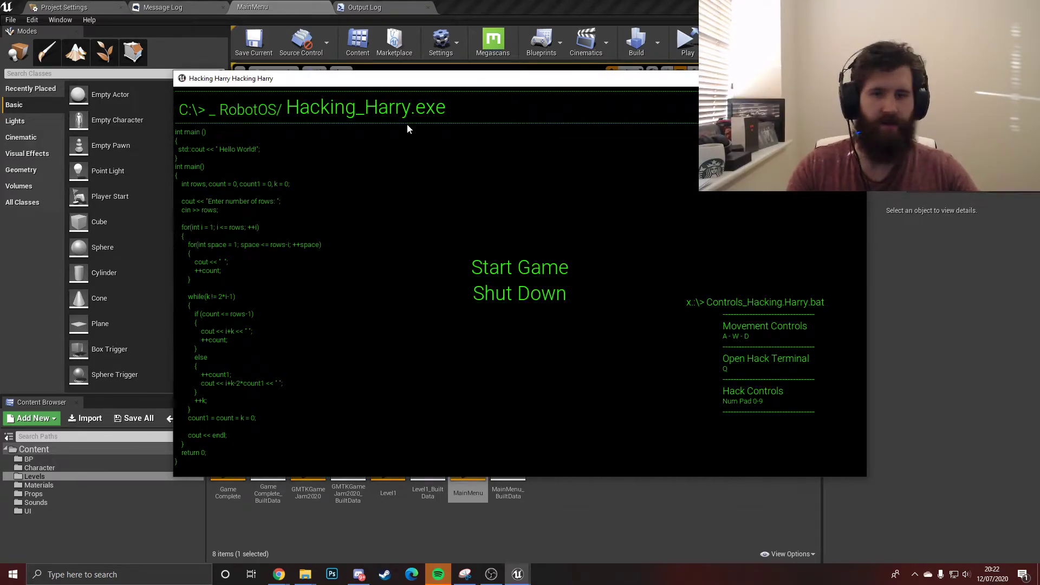
key("super")
left_click_drag(529, 83, 411, 116)
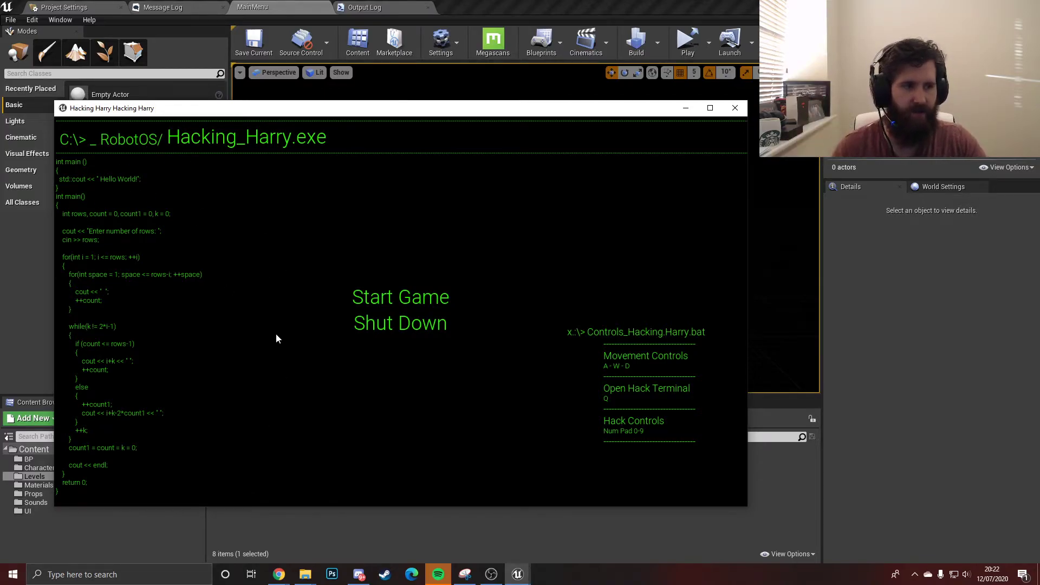
left_click(430, 298)
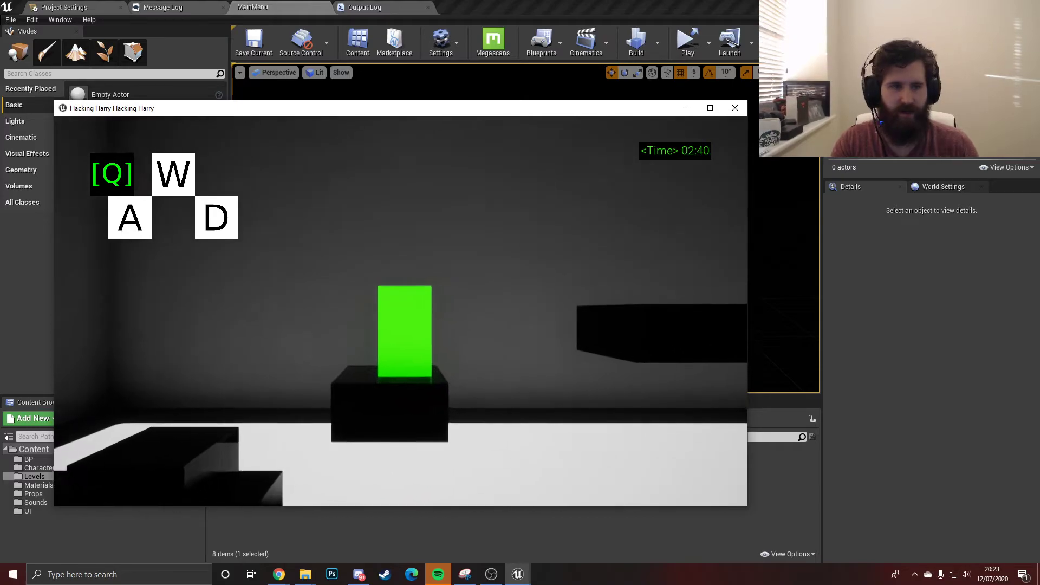
- Test the in-game hack terminal by opening it and working through its error messages to restore the missing A control
key("q")
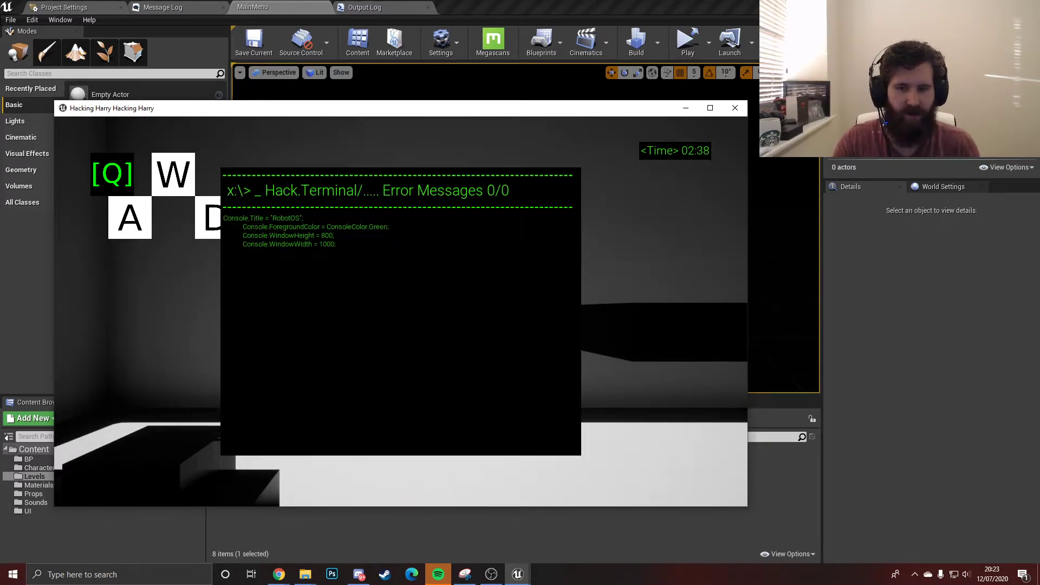
key("q")
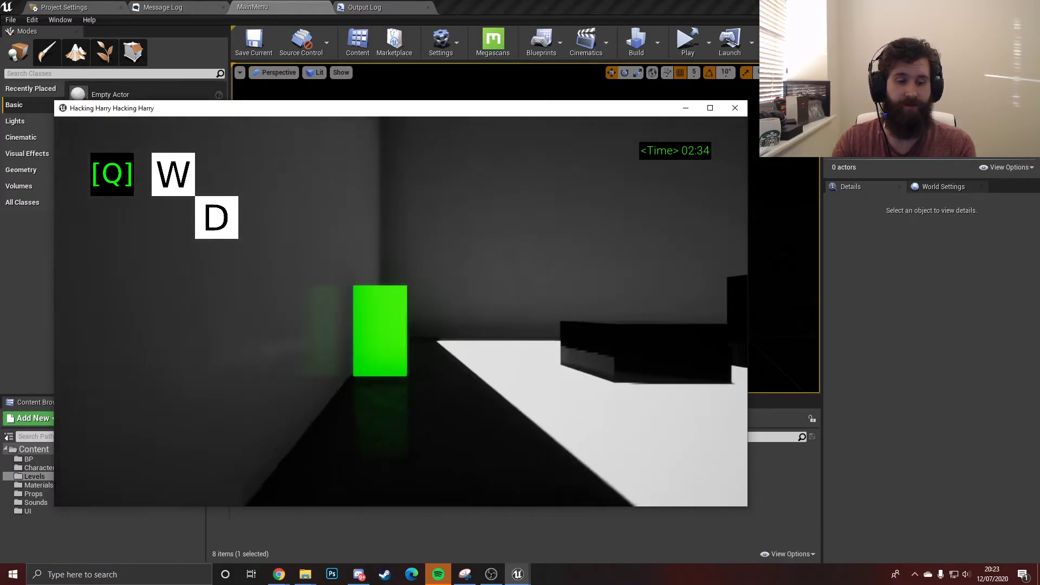
key("q")
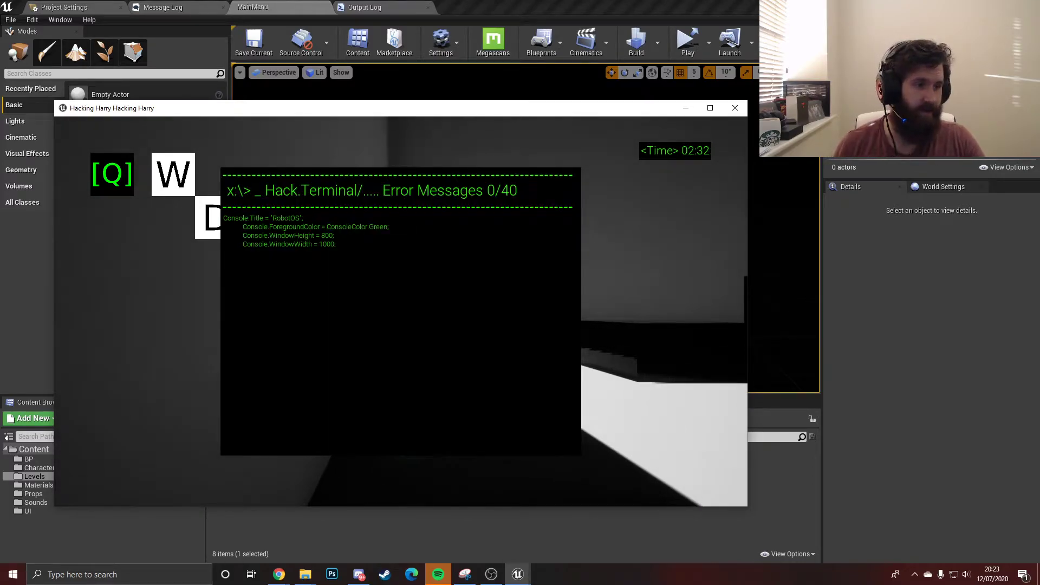
key("q")
key("q")
key("q")
key("q")
key("q")
key("q")
key("q")
key("q")
key("q")
key("q")
key("q")
key("q")
key("q")
key("q")
key("q")
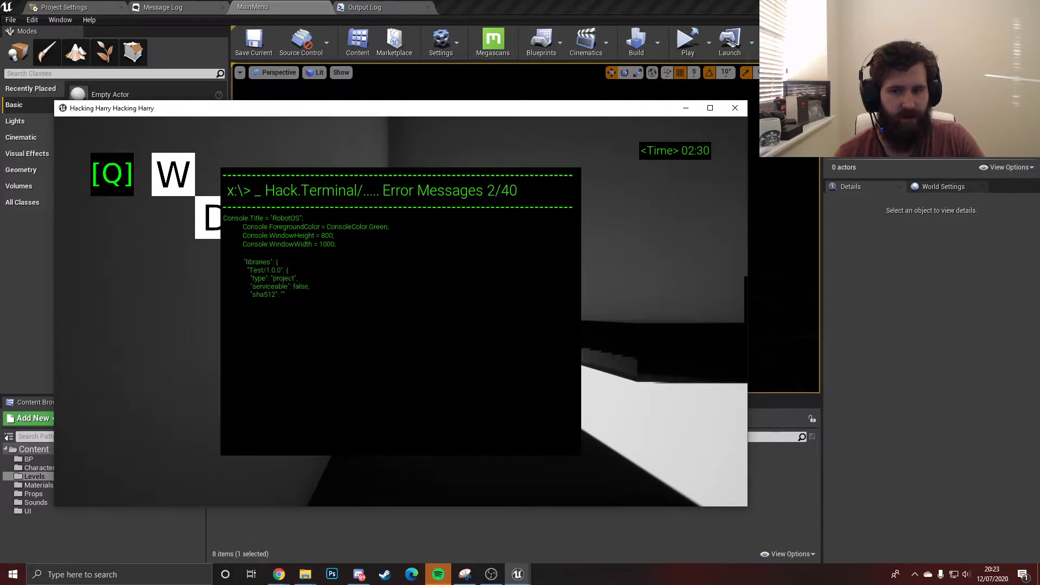
key("q")
key("q")
key("q")
key("q")
key("q")
key("q")
key("q")
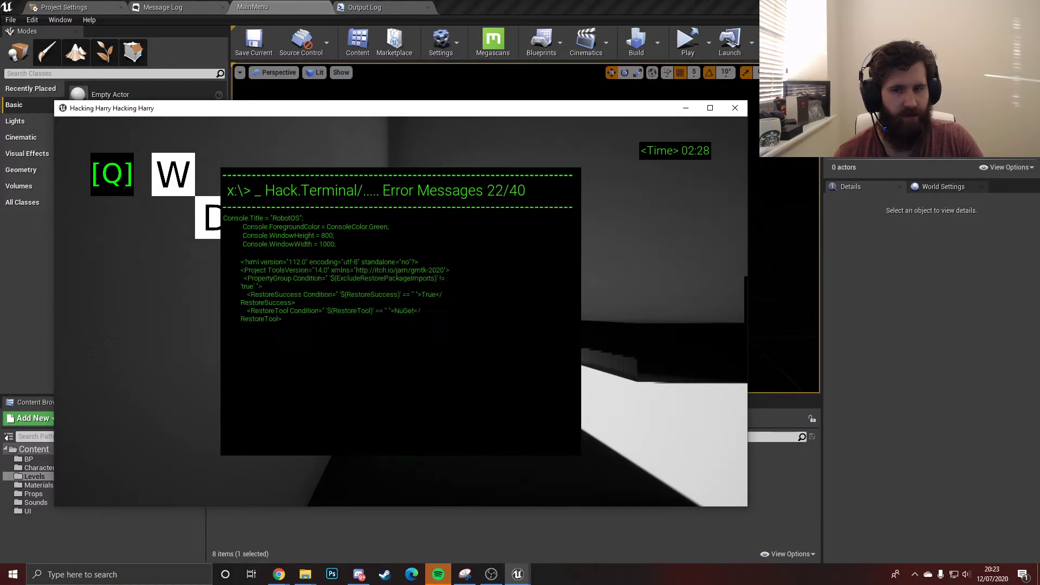
key("q")
key("q")
key("q")
key("q")
key("q")
key("q")
key("q")
key("q")
key("q")
key("q")
key("q")
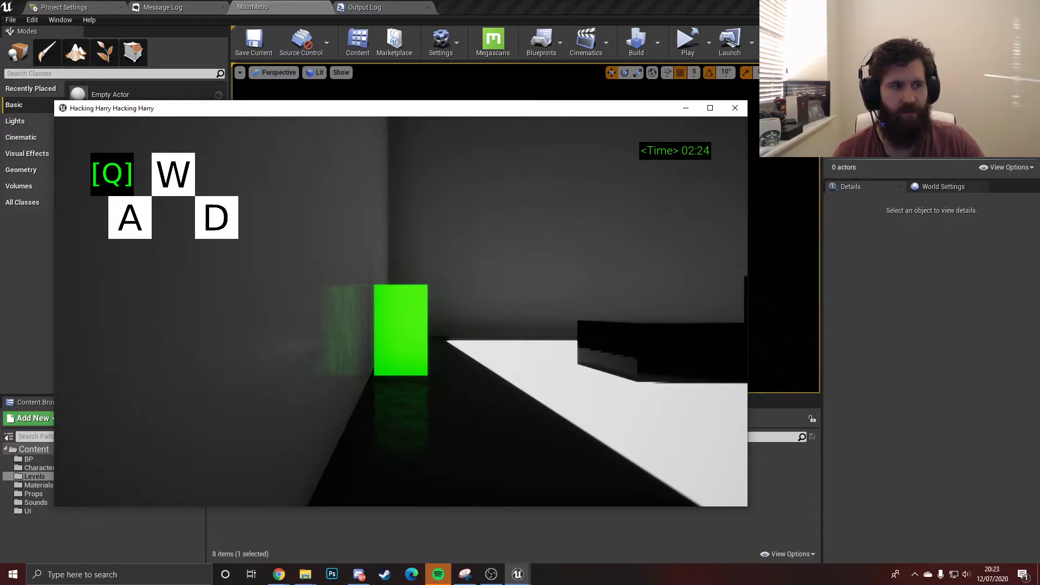
- Move the character across the first level's blocks and test pausing and resuming with the Pause Menu repeatedly
key("d")
key("w")
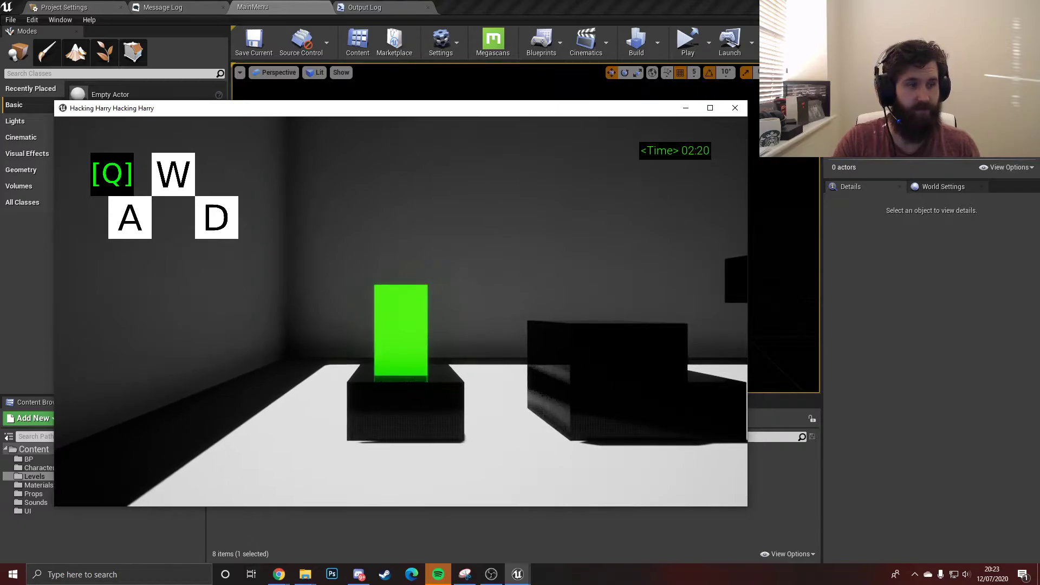
key("Escape")
left_click(420, 306)
key("Escape")
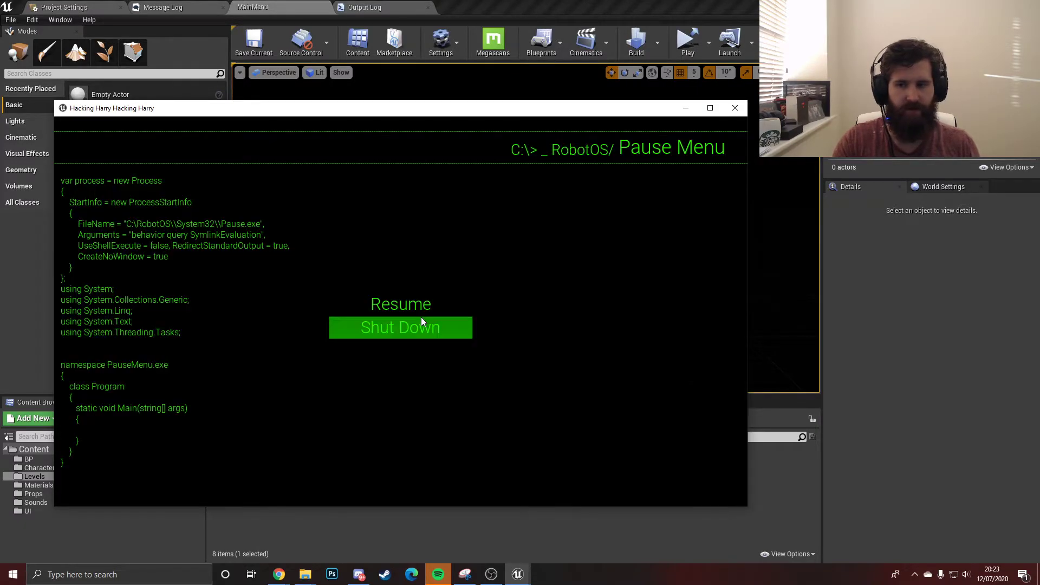
key("Escape")
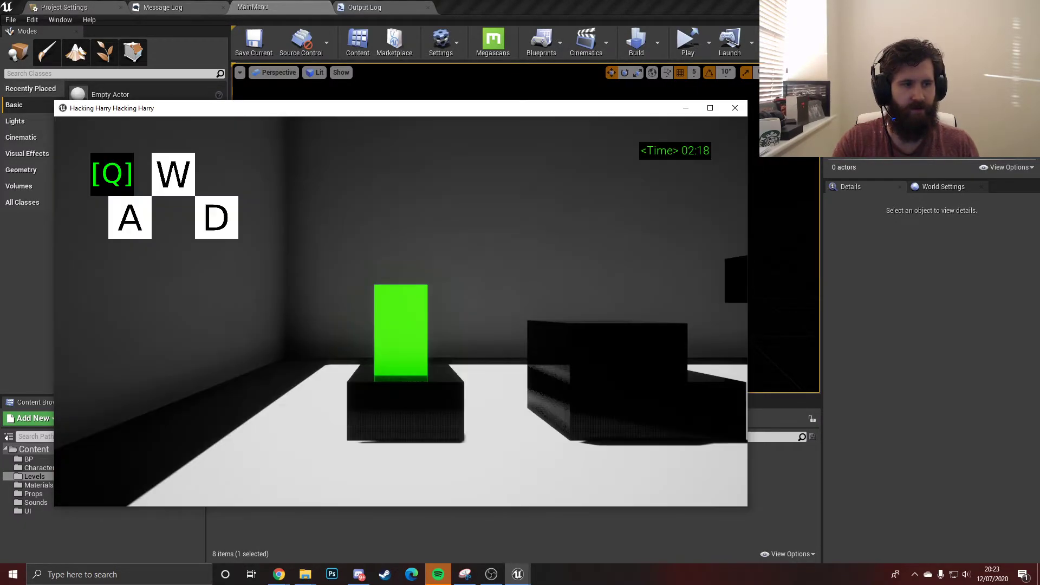
key("Escape")
key("Escape")
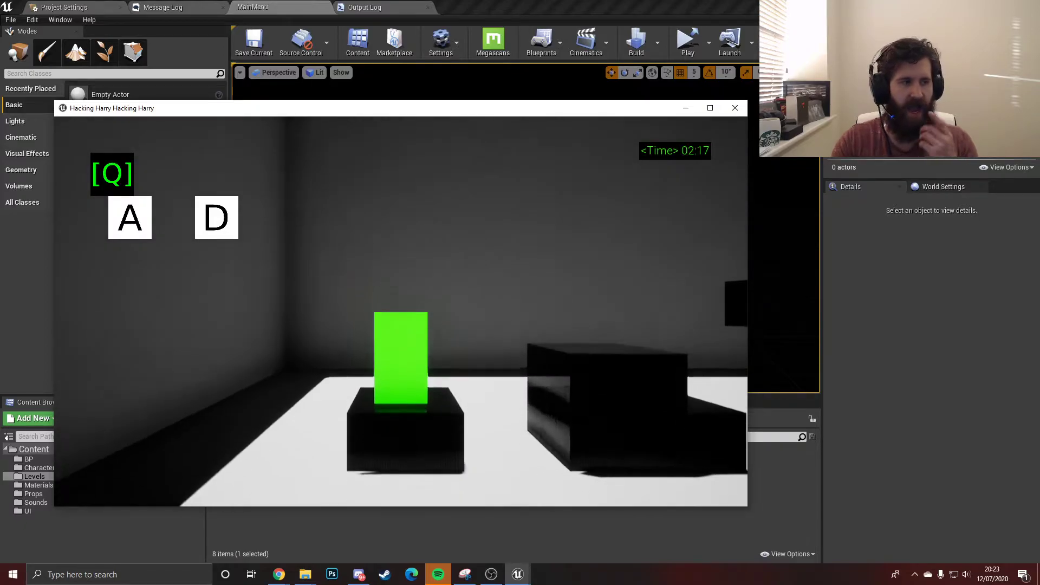
key("Escape")
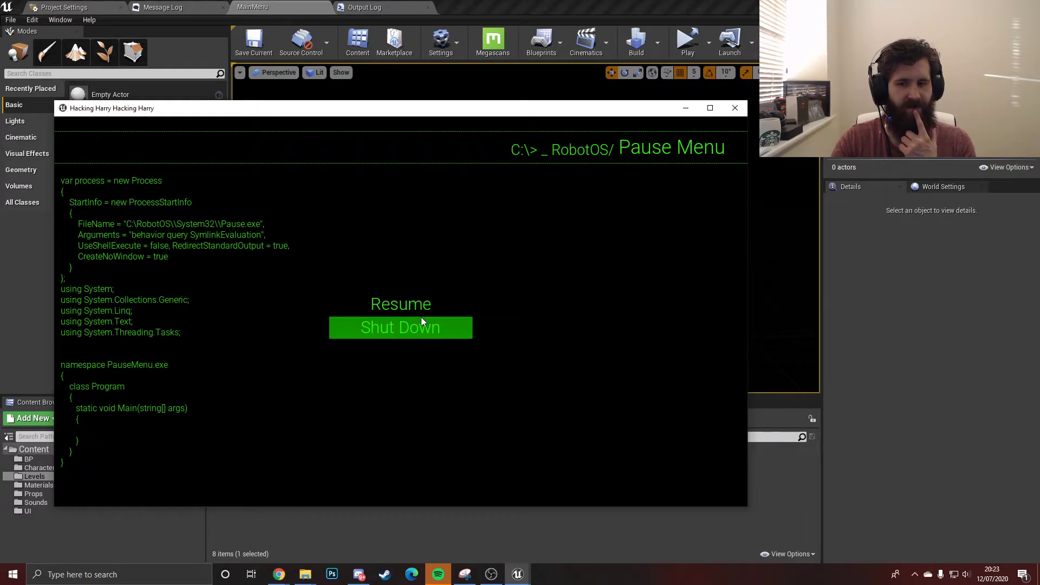
key("Escape")
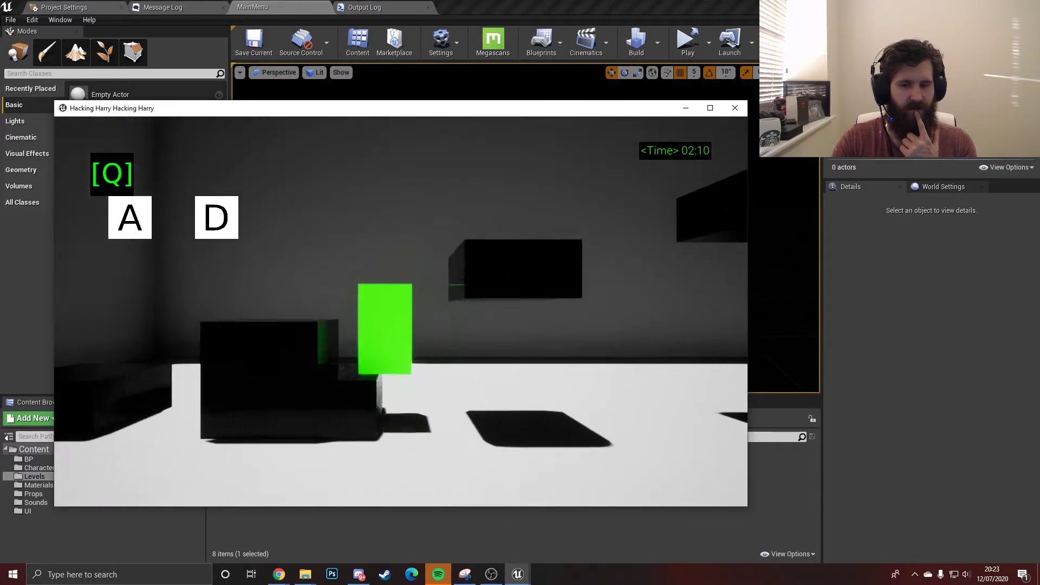
key("Escape")
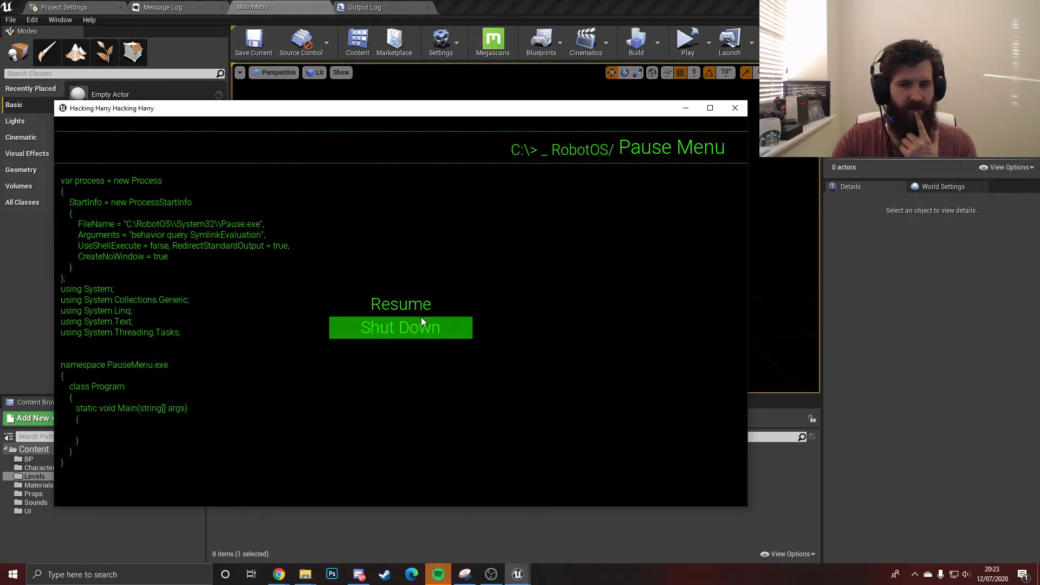
key("Escape")
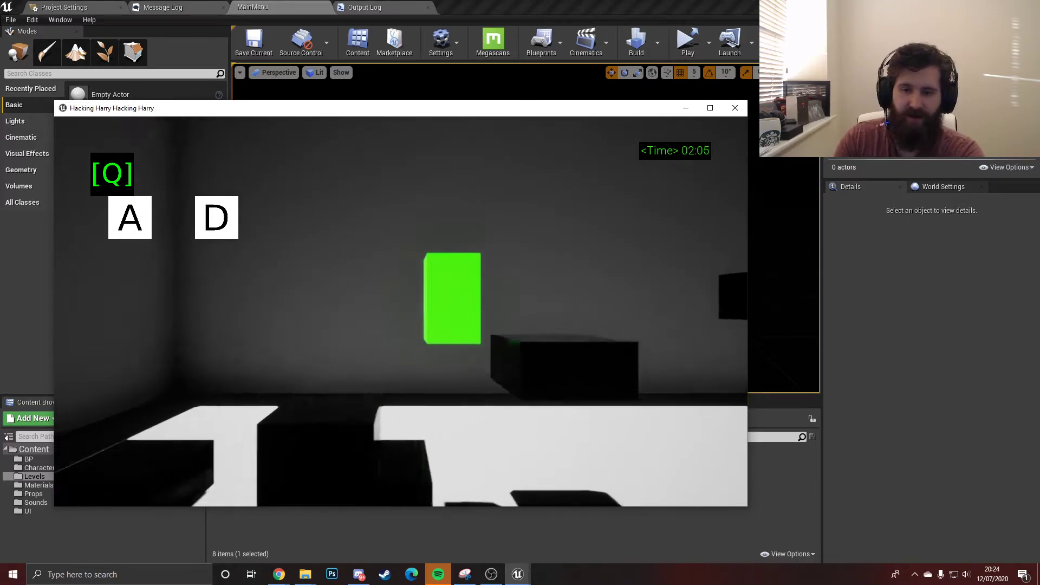
- Shut down the current run from the Pause Menu and start a new game from the main menu
key("Escape")
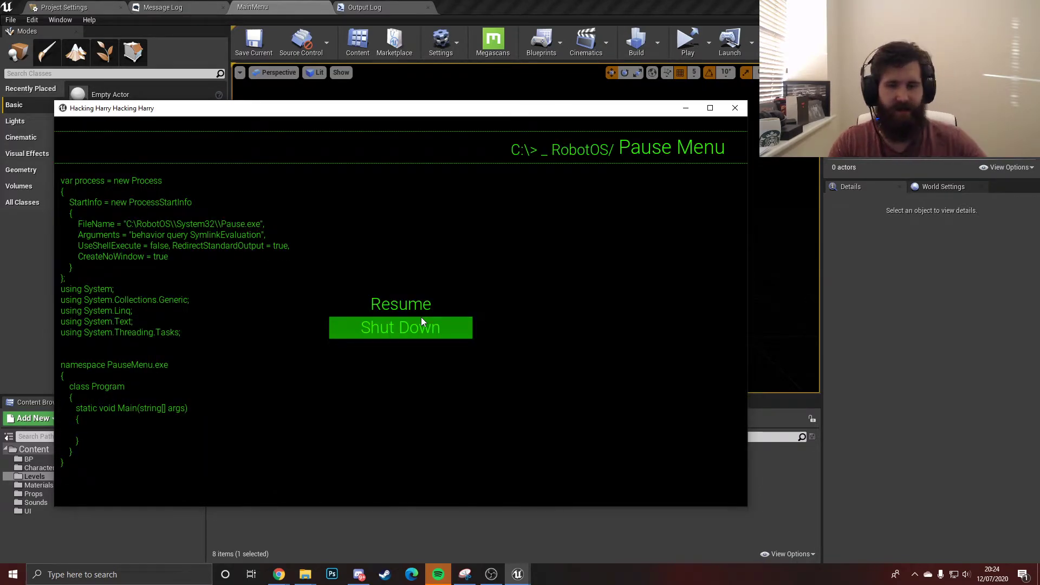
left_click(401, 328)
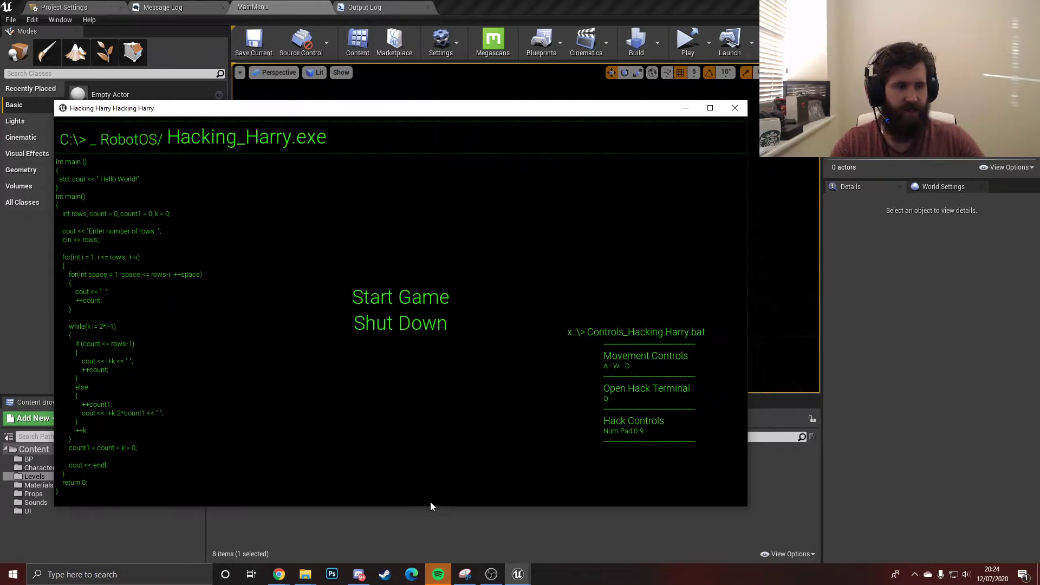
left_click(426, 303)
- Play through the first level by moving and jumping the green character across the platforms to the next level
key("d")
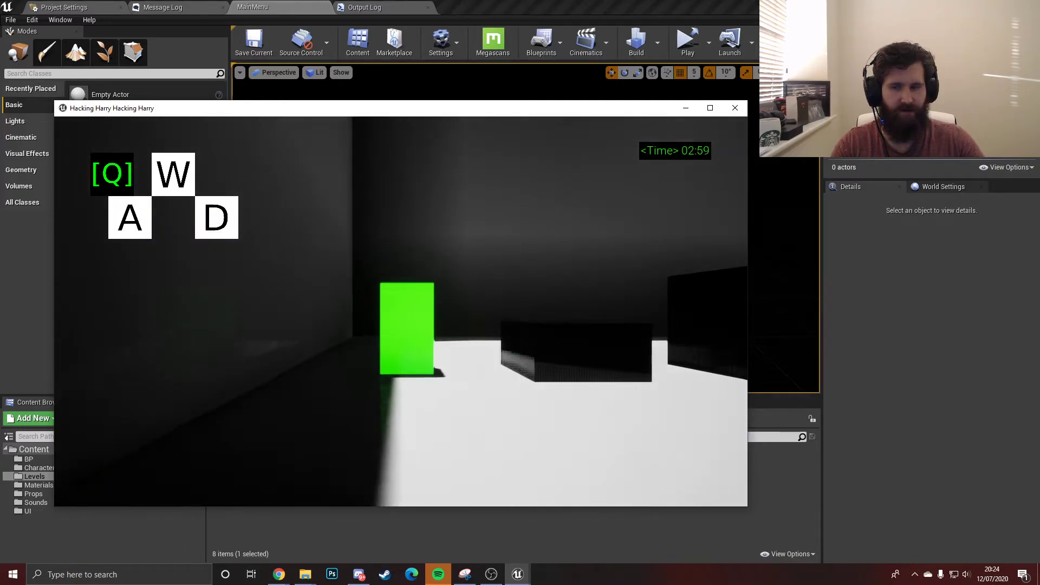
key("w")
key("w")
key("w")
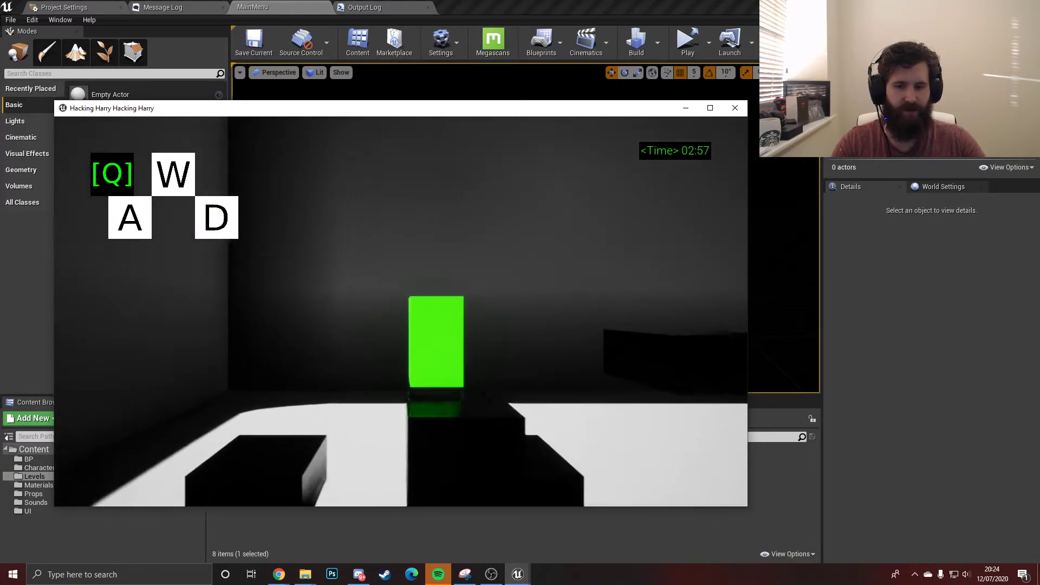
key("w")
key("w")
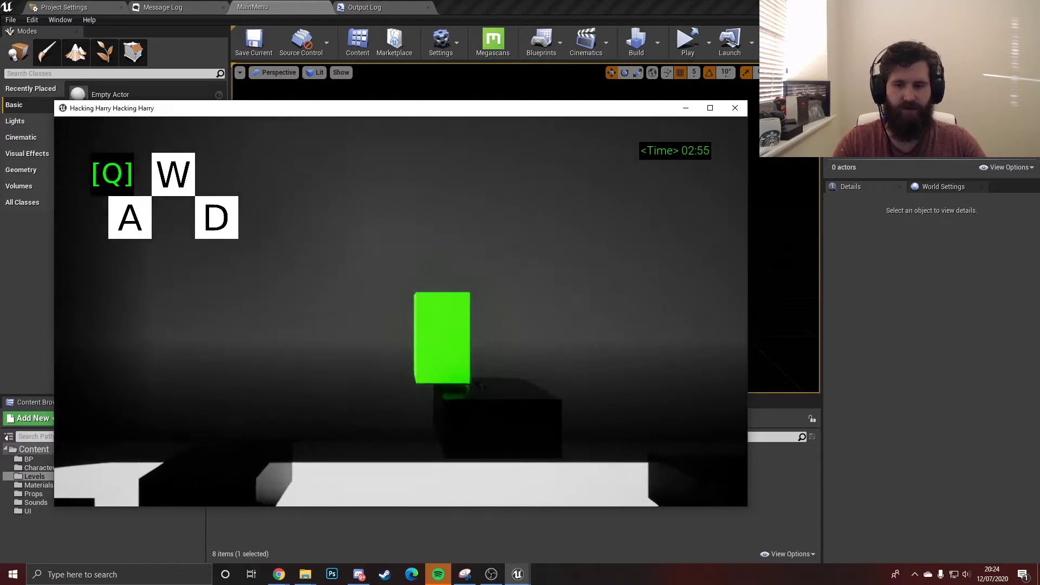
key("d")
key("w")
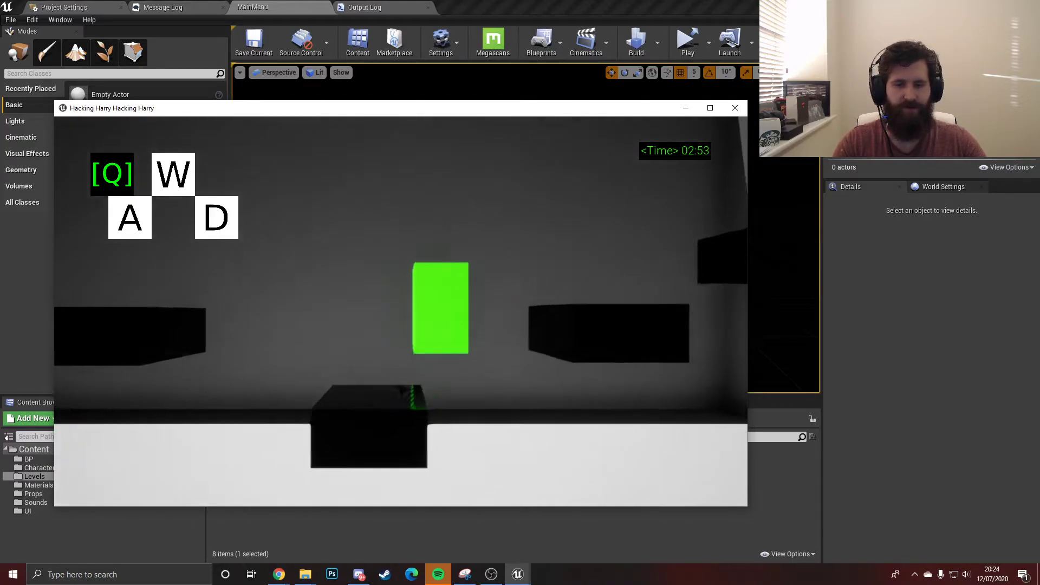
key("w")
key("w")
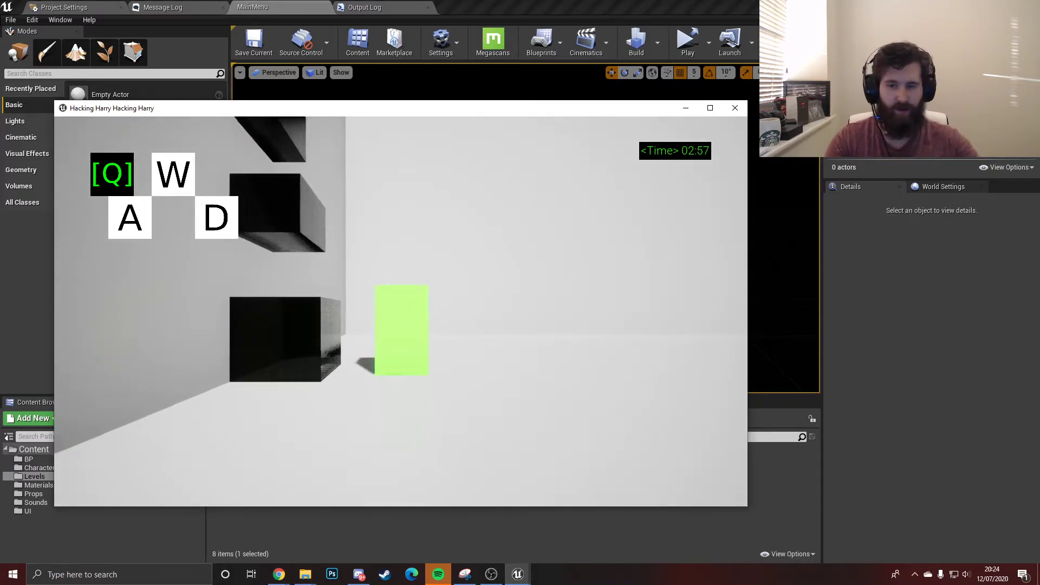
- Return focus to the running game and move the character along the second level's floor to the black wall
key("super")
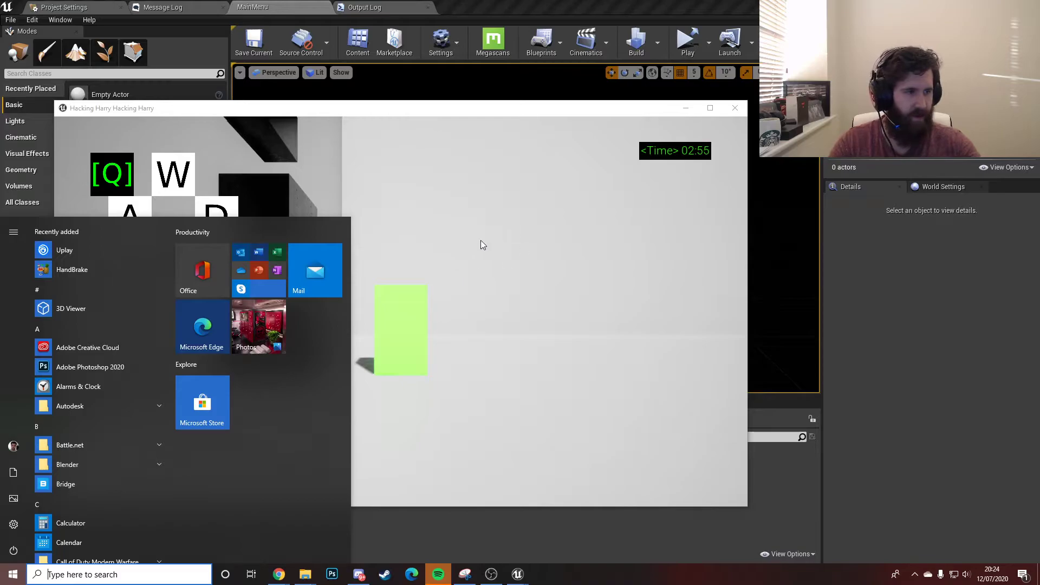
left_click(480, 245)
key("a")
key("d")
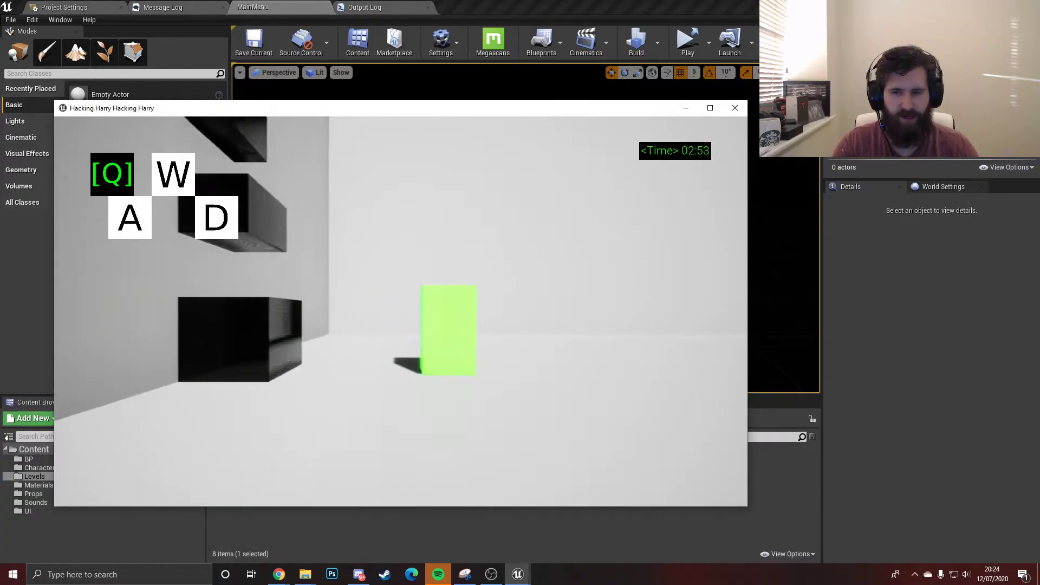
key("w")
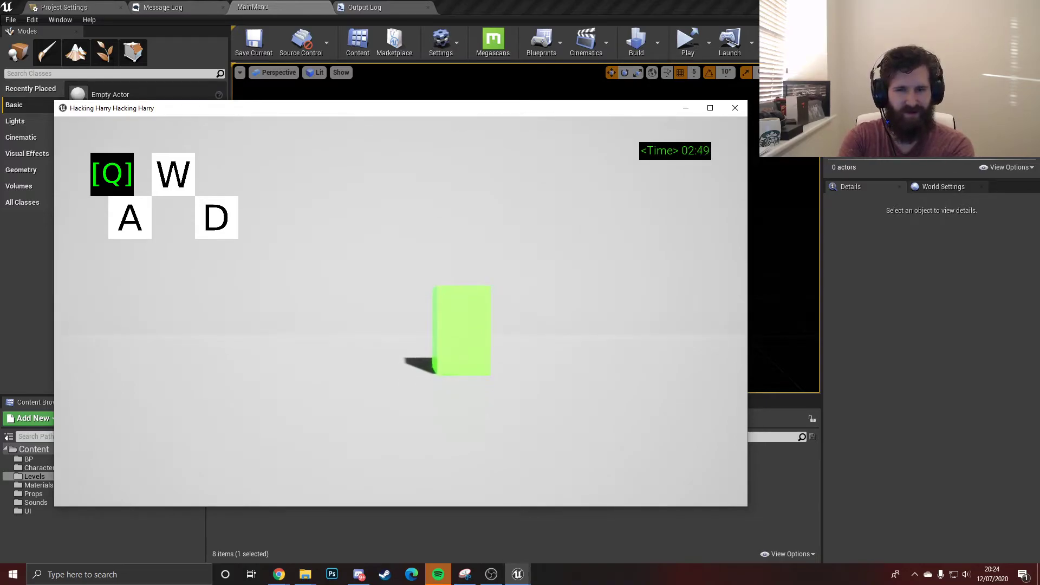
key("d")
key("w")
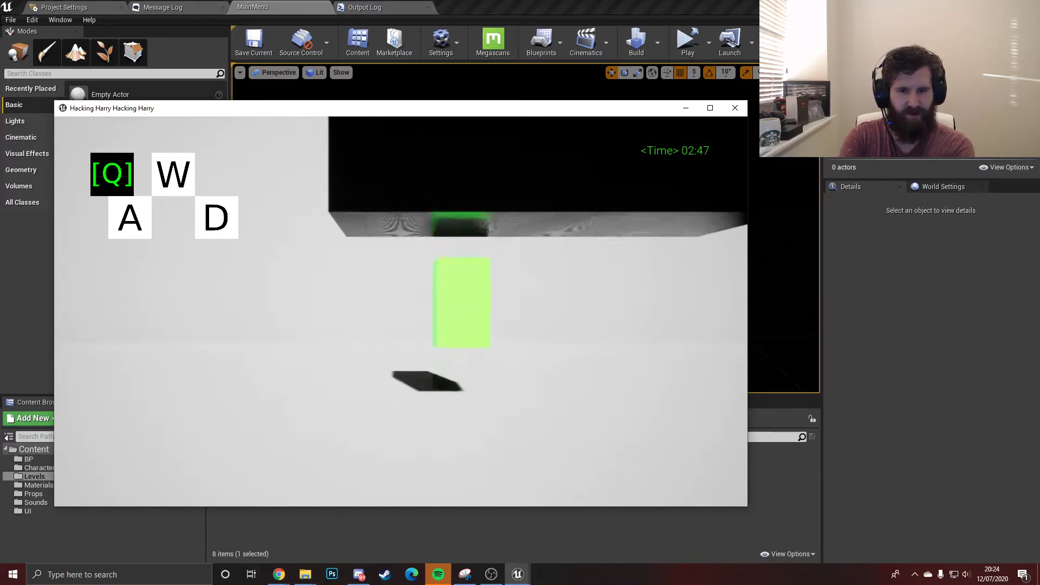
key("d")
key("w")
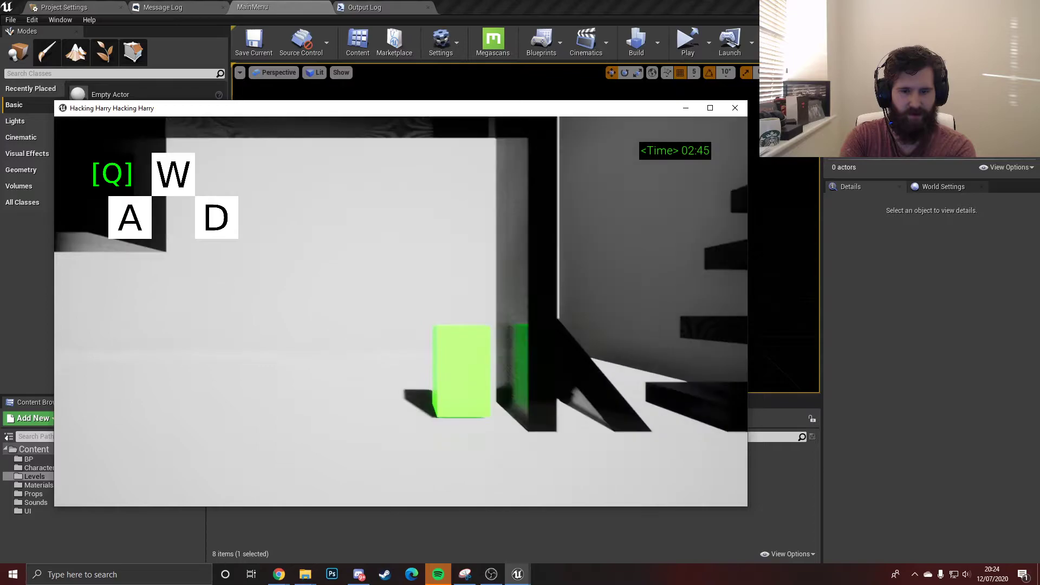
- Walk and jump the character back along the floor beneath the overhead block toward the level's starting side
key("a")
key("w")
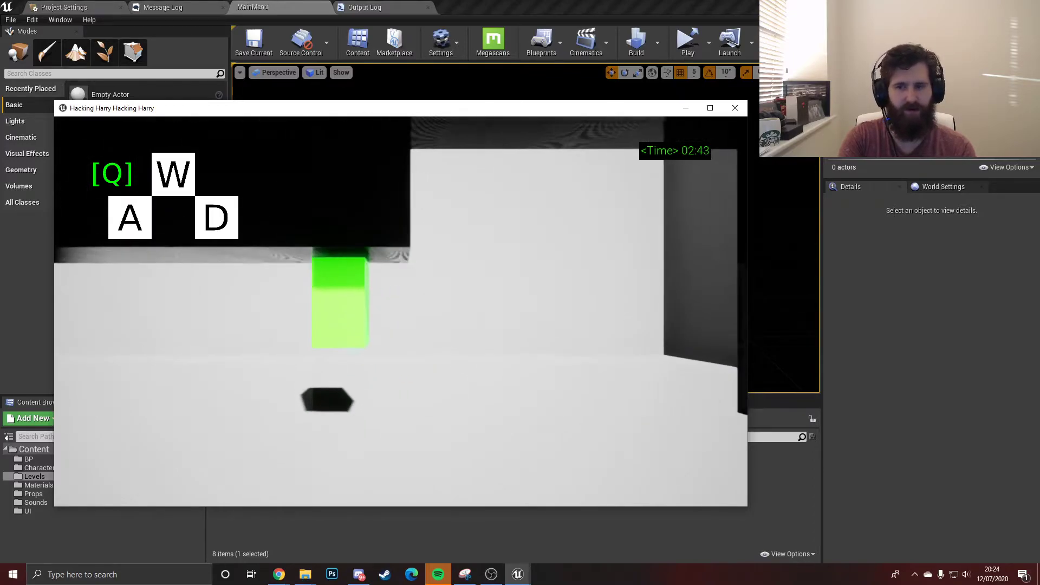
key("a")
key("w")
key("w")
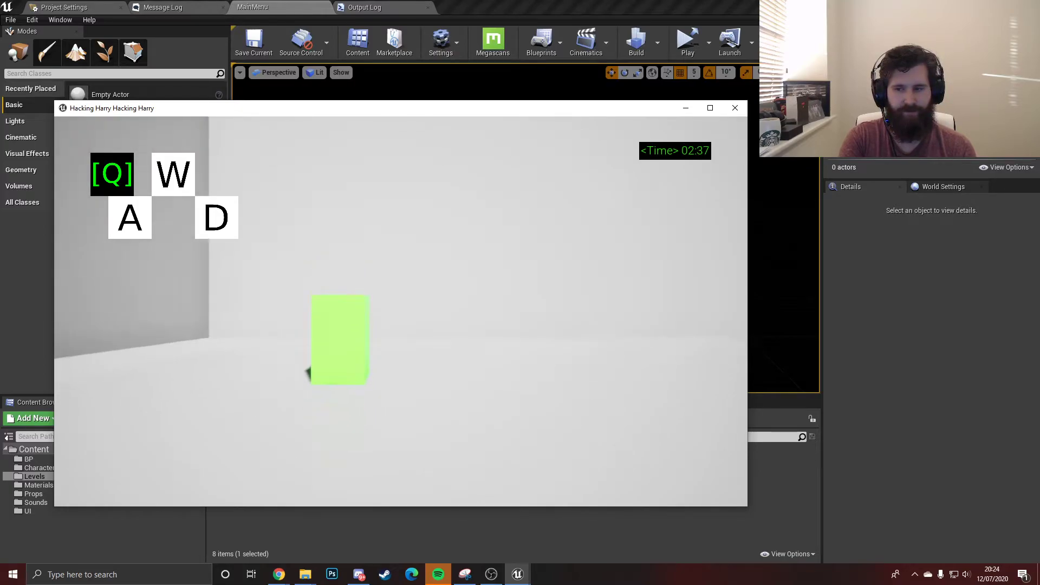
- Climb the stacked wall blocks and cross the upward ramp to the flat platform
key("a")
key("w")
key("w")
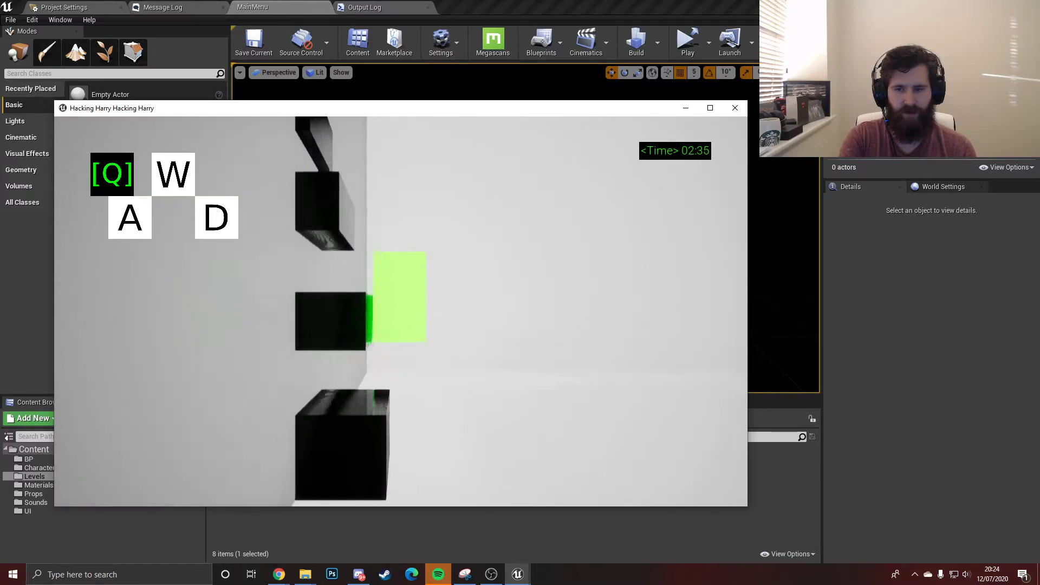
key("a")
key("w")
key("w")
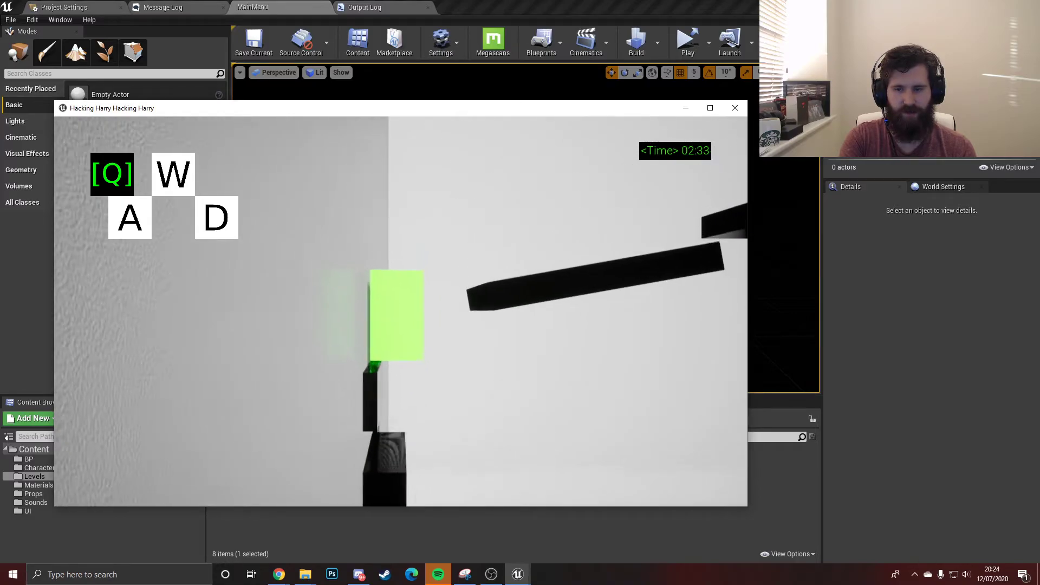
key("w")
key("w")
key("d")
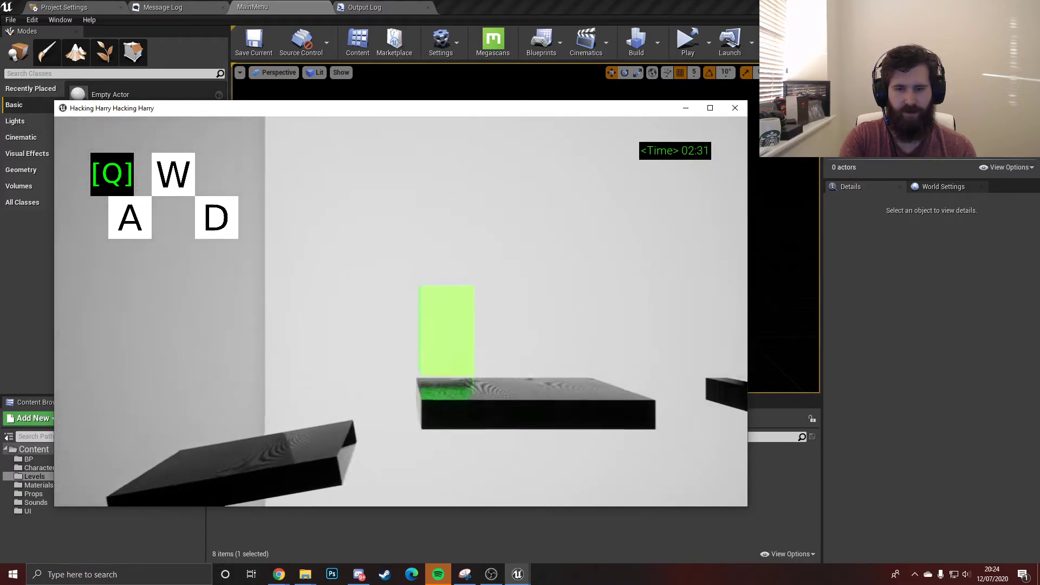
- Jump the character from the flat platform to the first group of slatted blocks
key("d")
key("w")
key("w")
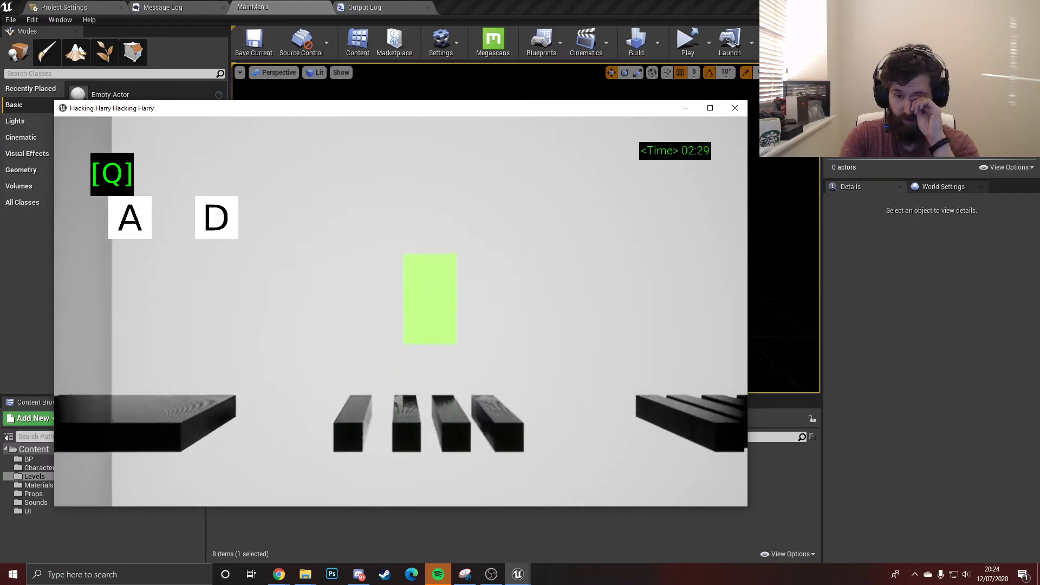
- Try the movement controls on the slatted blocks and restore the missing W control through the hack terminal
key("d")
key("a")
key("w")
key("d")
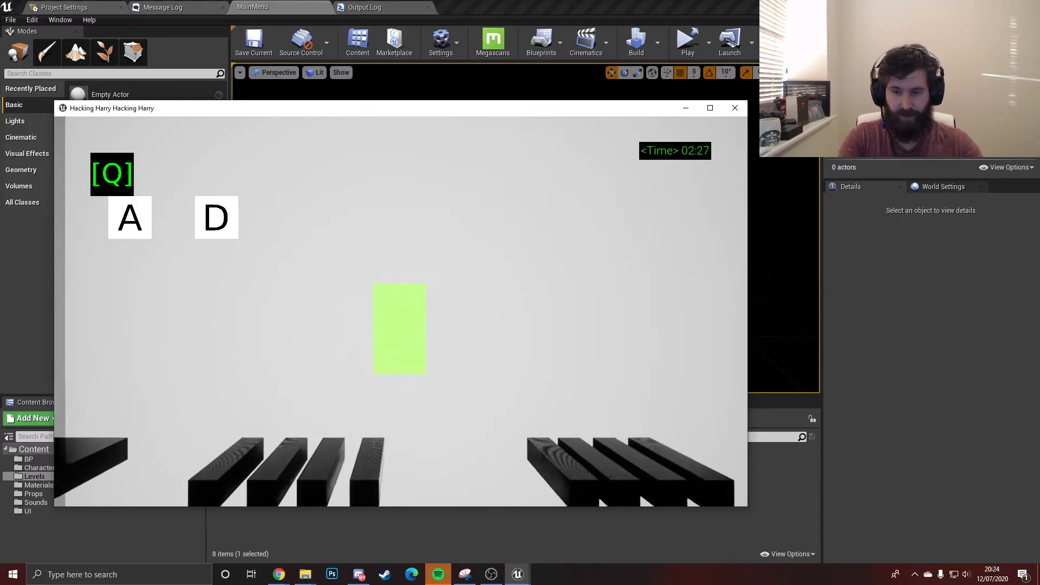
key("a")
key("w")
key("q")
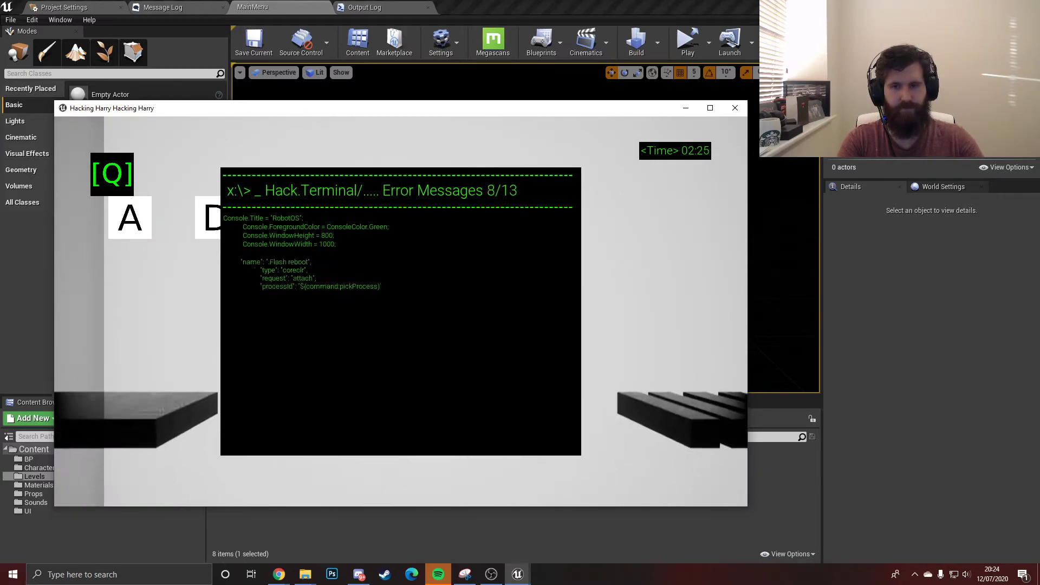
key("q")
- Jump the character across the remaining slatted blocks and onto the downward-tilted platform
key("d")
key("w")
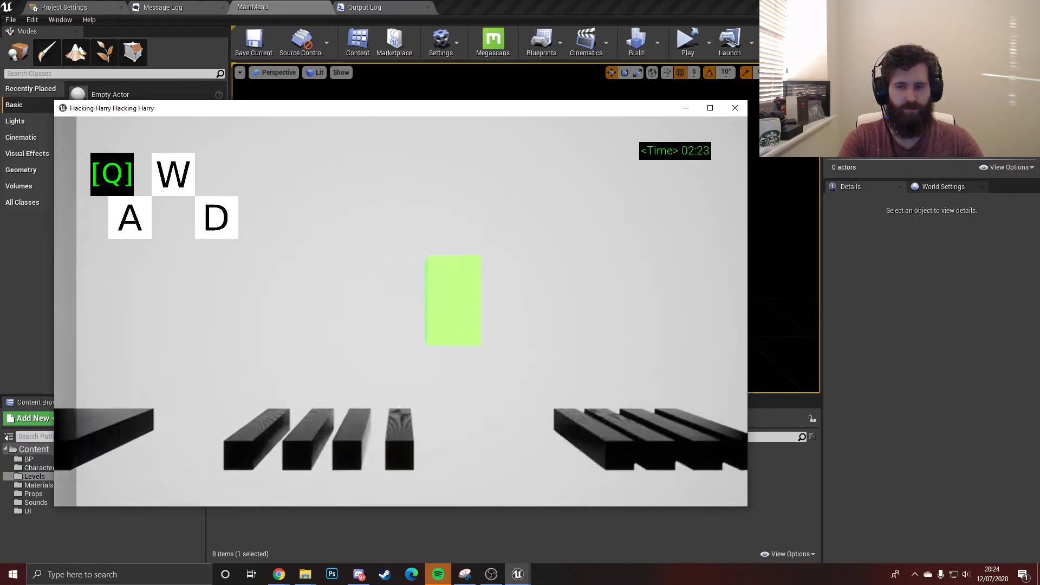
key("w")
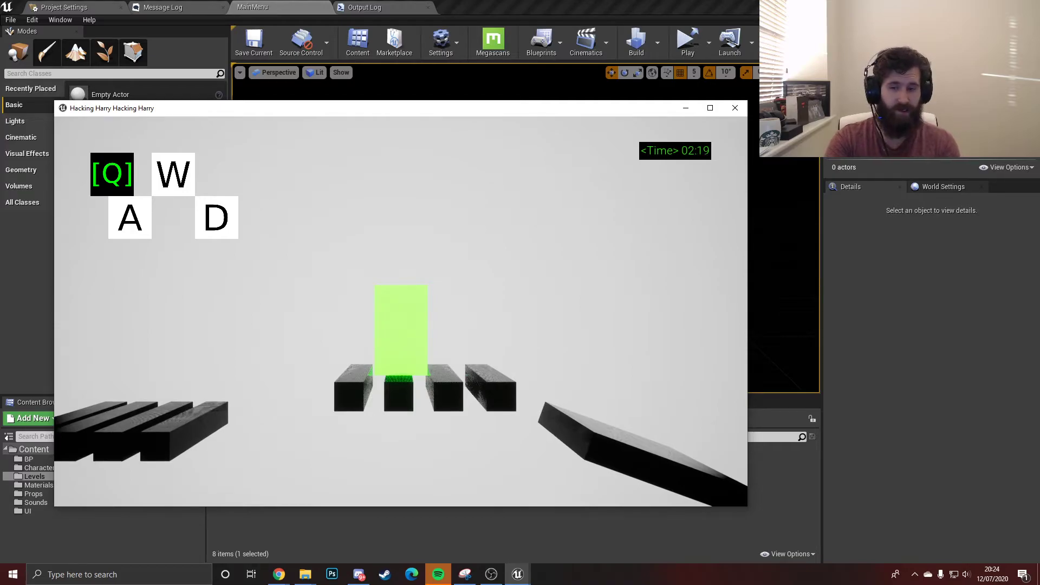
key("a")
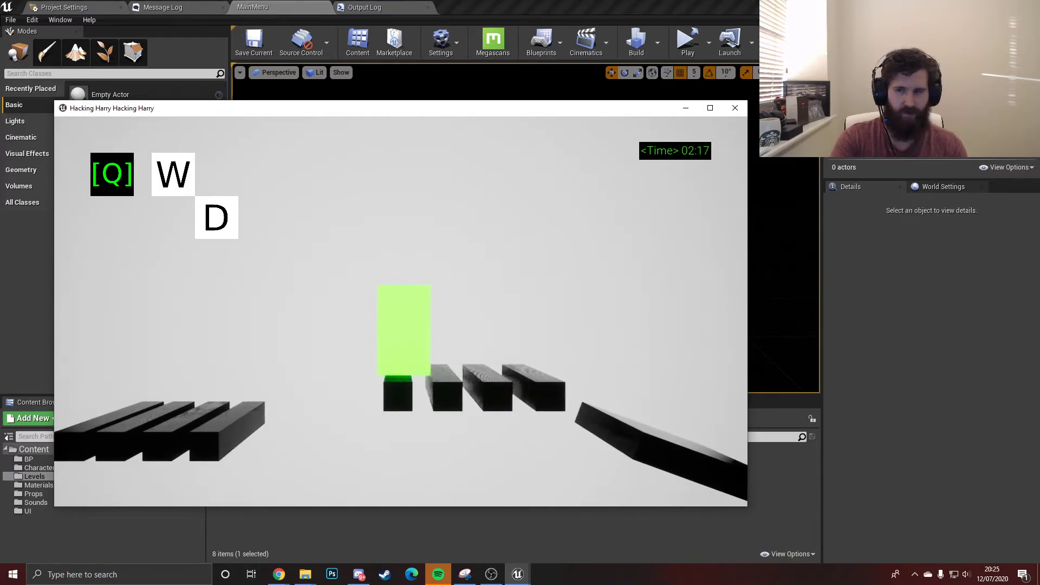
key("w")
key("d")
key("a")
key("w")
key("d")
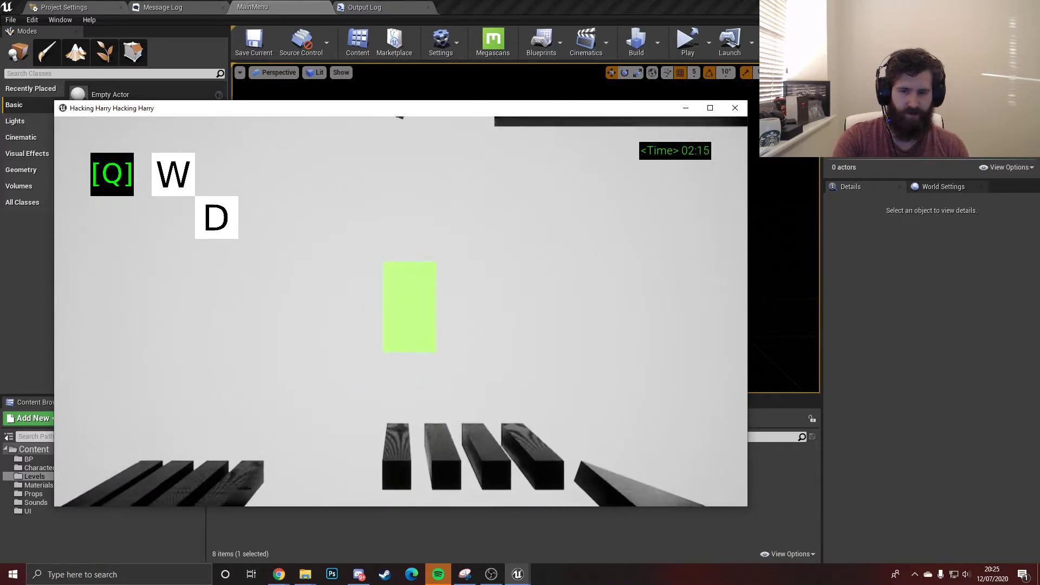
key("w")
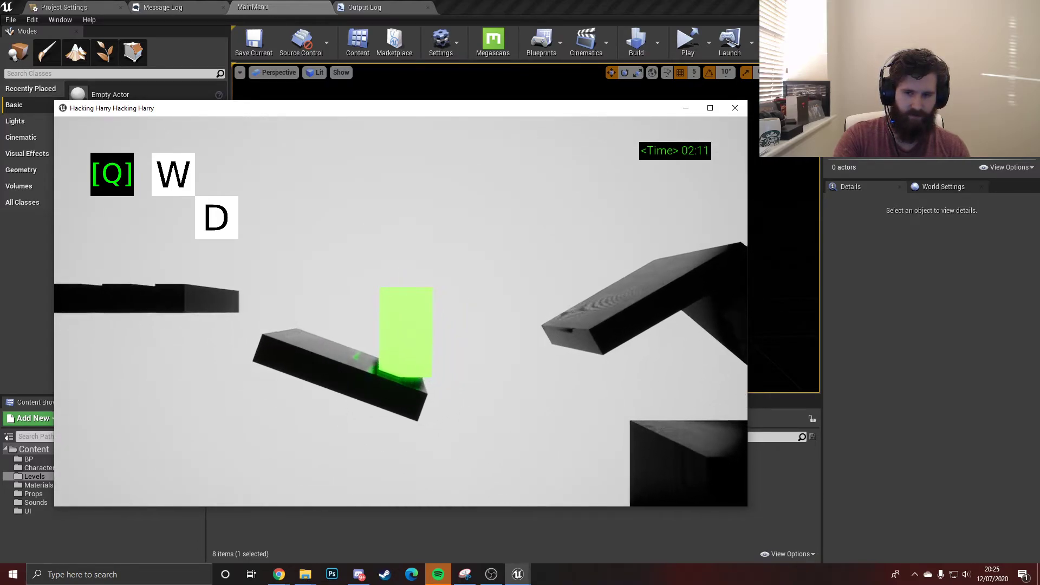
- Try to jump from the tilted platform toward the peaked one, and restore the missing A control through the hack terminal
key("w")
key("d")
key("a")
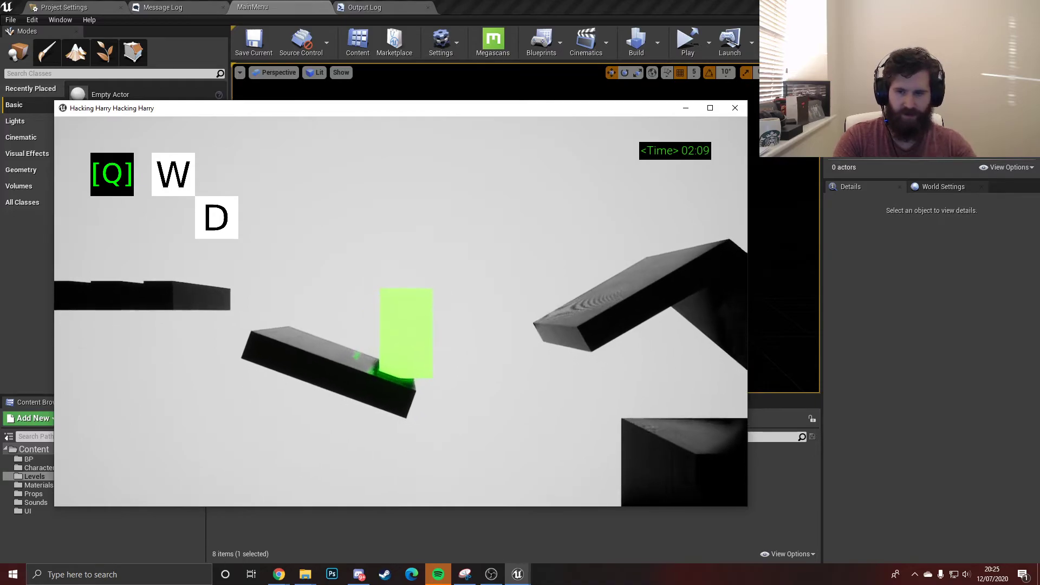
key("w")
key("a")
key("q")
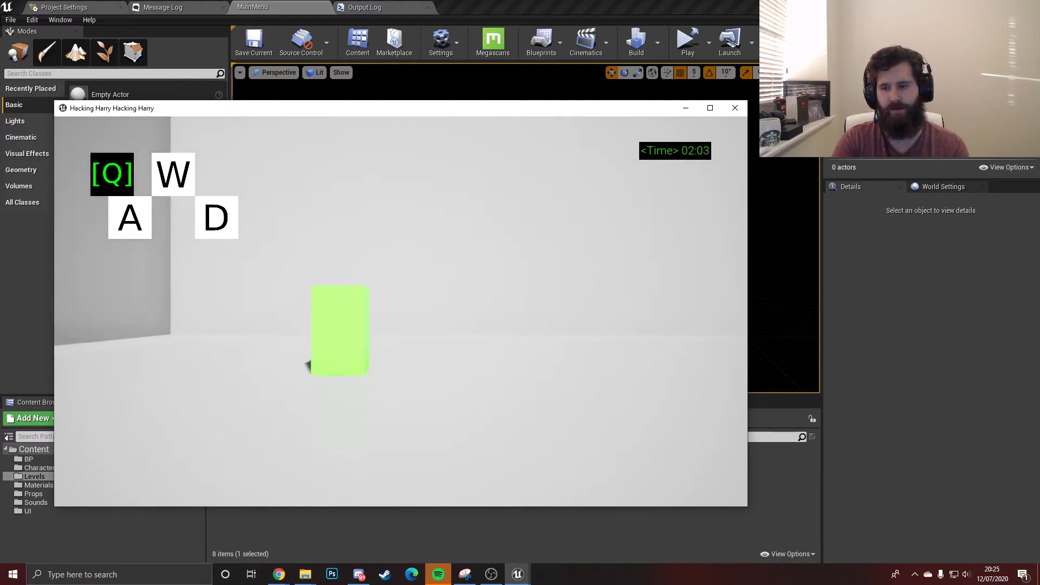
- Walk the character back to the starting wall and climb its stacked blocks again
key("a")
key("w")
key("w")
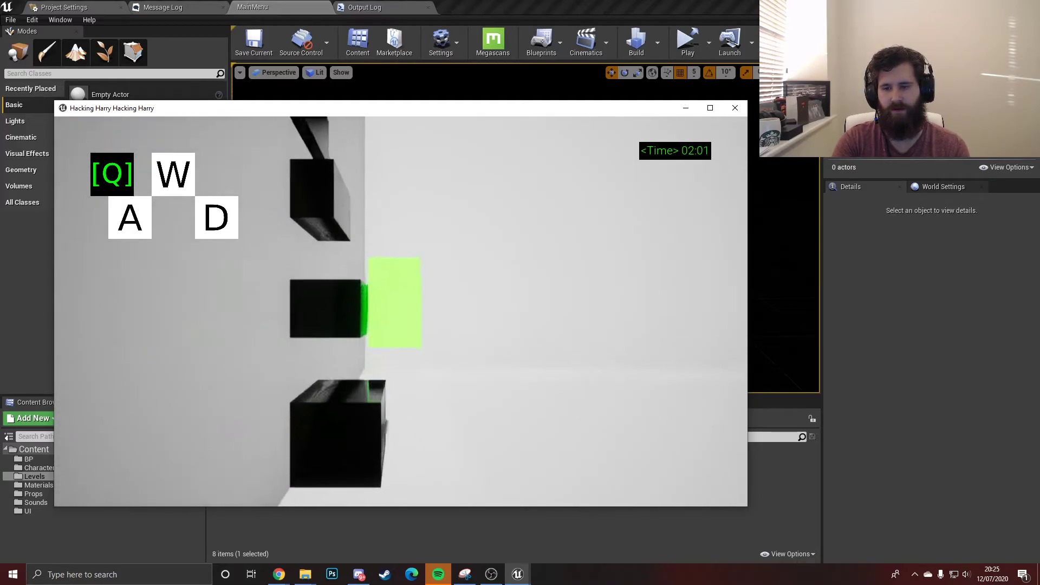
key("w")
key("a")
key("w")
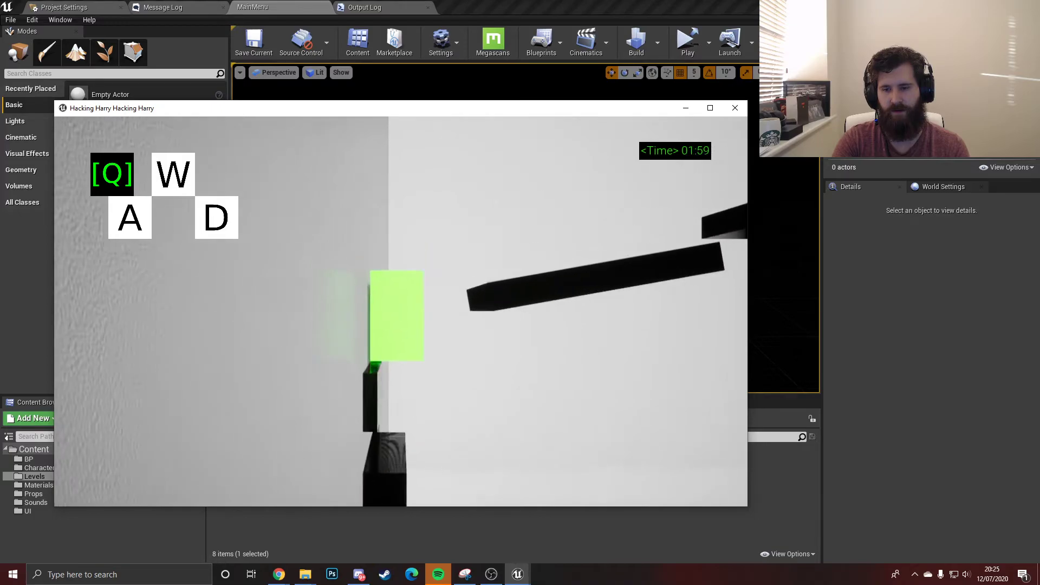
- Jump from the wall blocks toward the ramp and hack the terminal to restore the missing A control
key("d")
key("w")
key("d")
key("w")
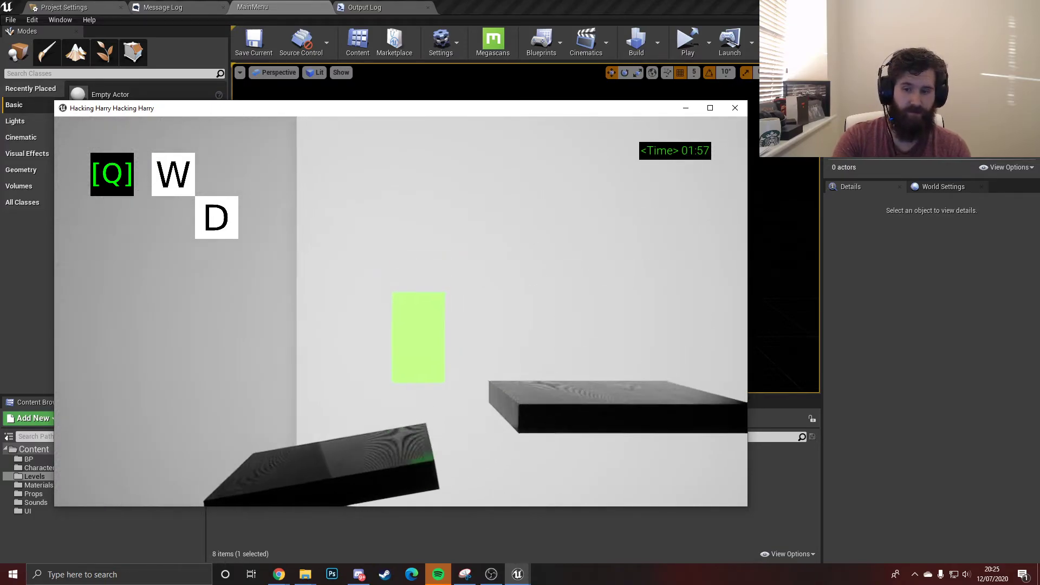
key("q")
key("a")
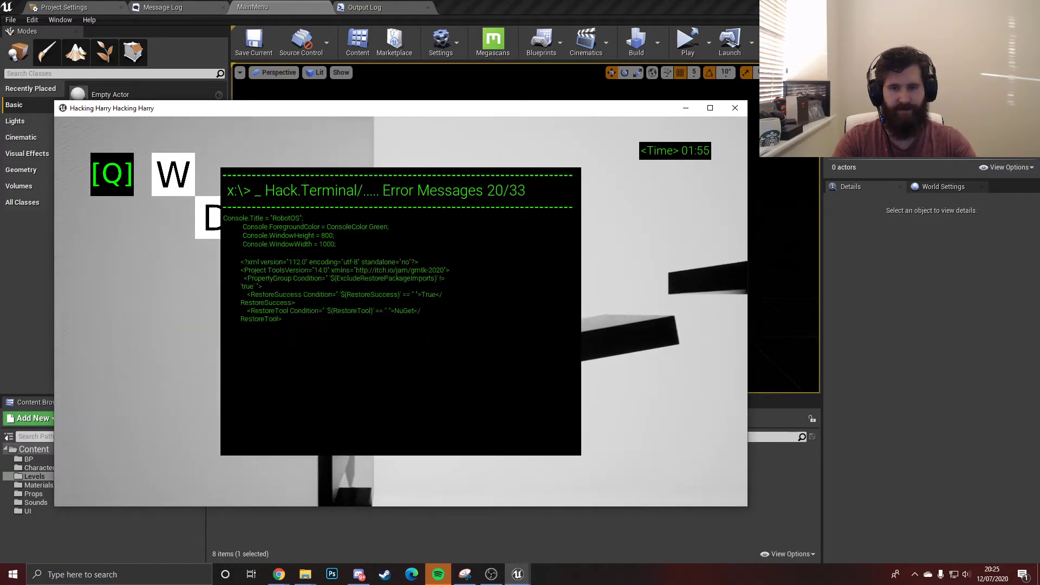
- Jump the character over the ramp and flat platform toward the slatted blocks
key("d")
key("w")
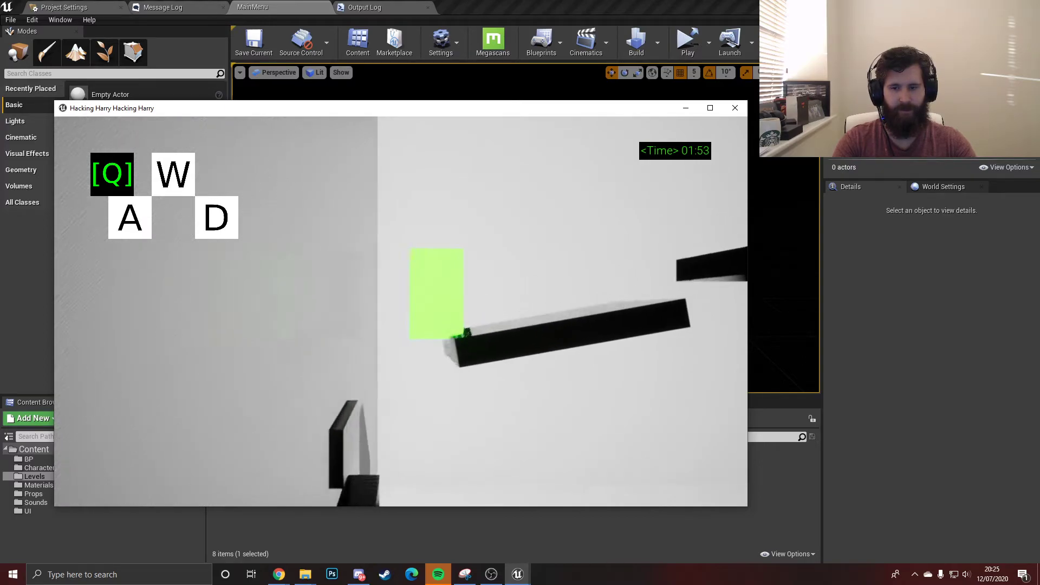
key("w")
key("d")
key("w")
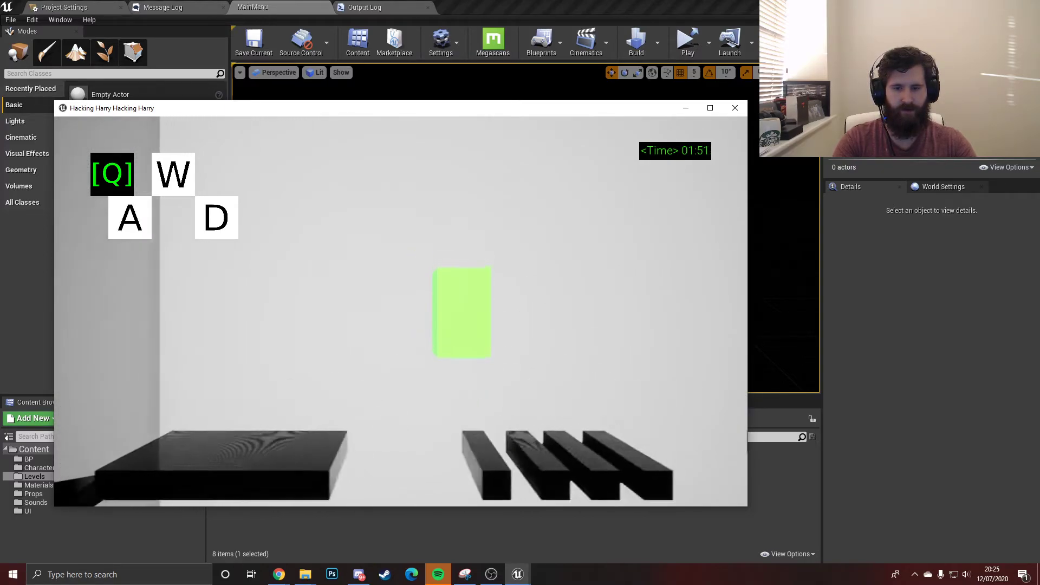
- Cross the slatted blocks and the downward-tilted platform to reach the slope of the peaked platform
key("d")
key("w")
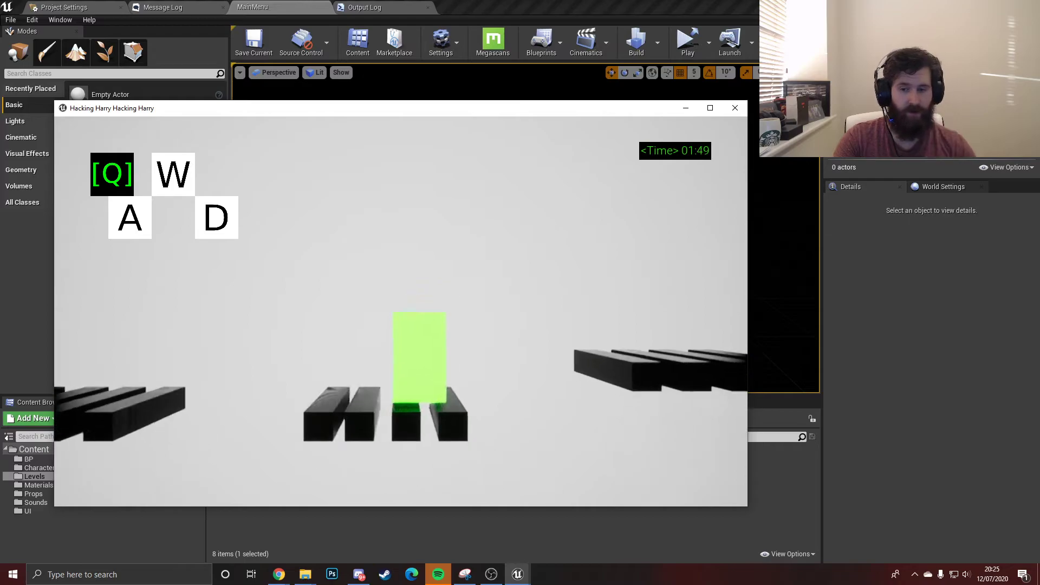
key("w")
key("d")
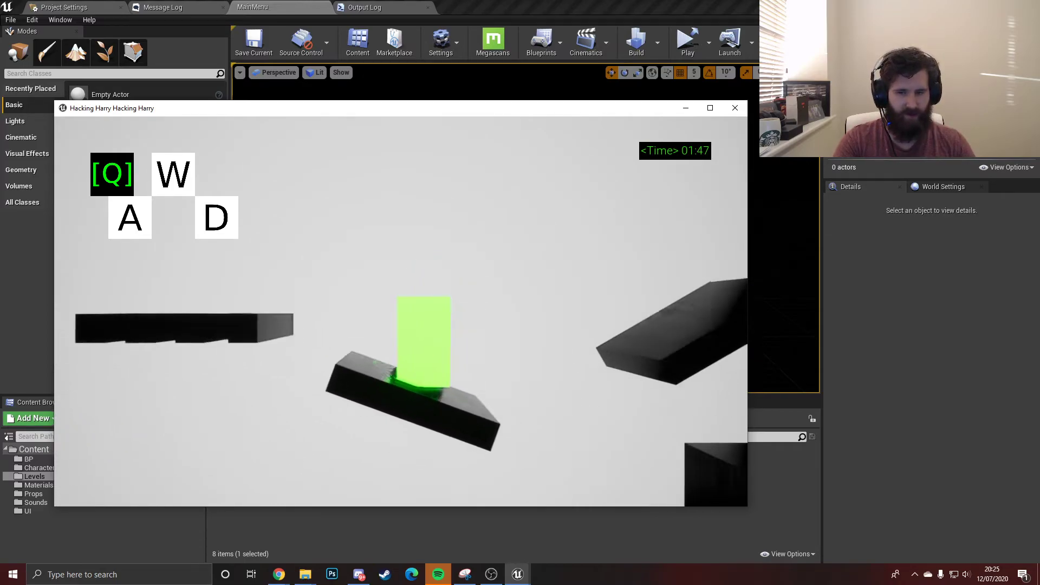
key("w")
key("d")
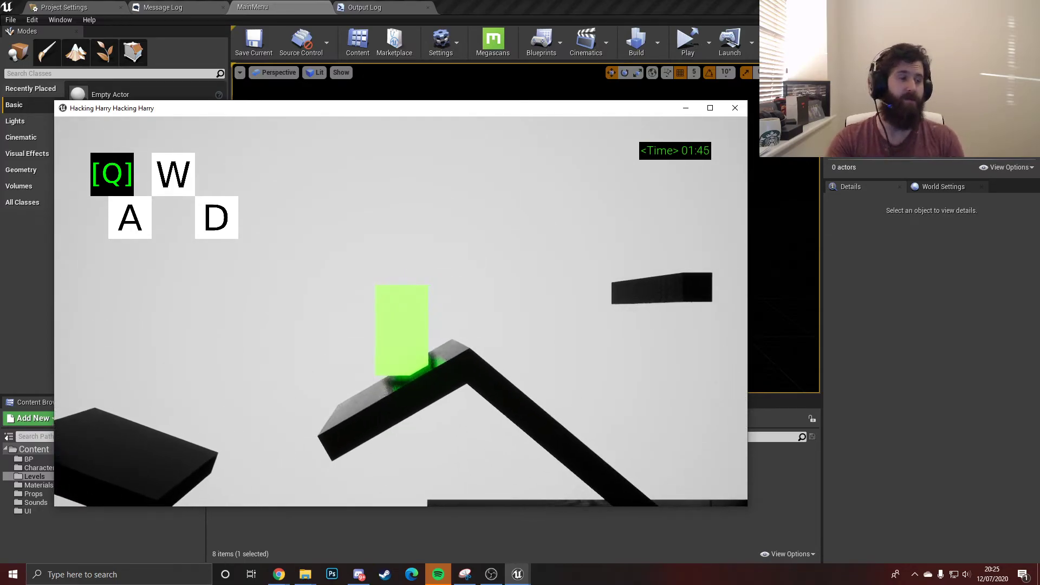
- Jump from the peaked platform over the single small block to the high ledge
key("d")
key("w")
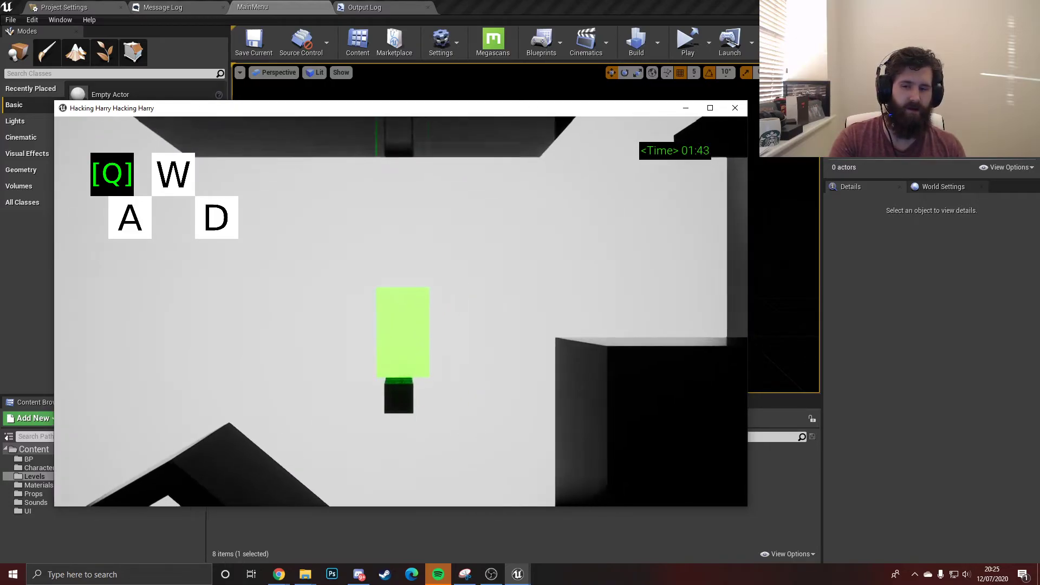
key("w")
key("d")
- Move the character off the end of the high ledge and restore the missing W control through the hack terminal
key("d")
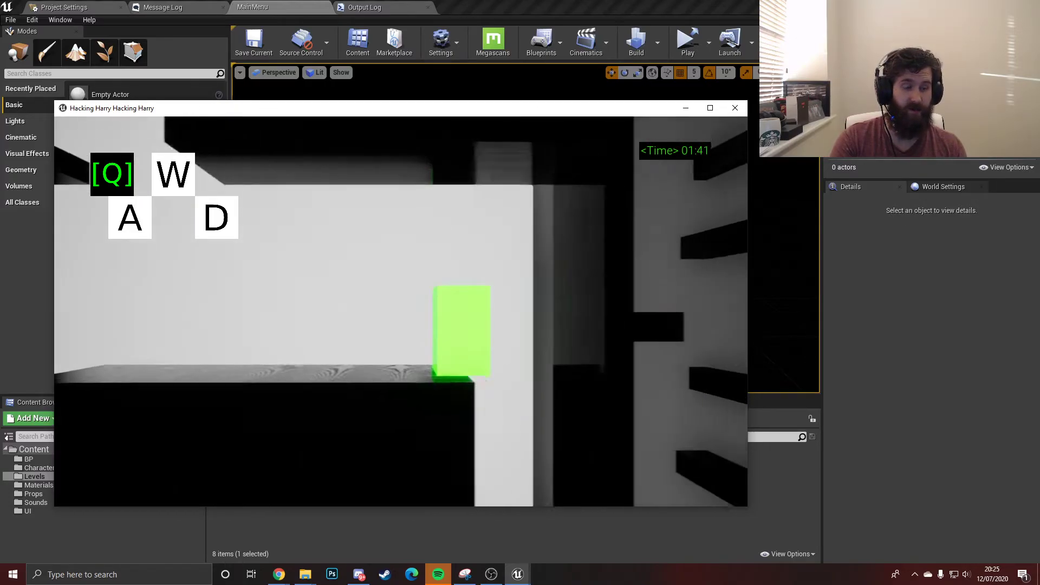
key("q")
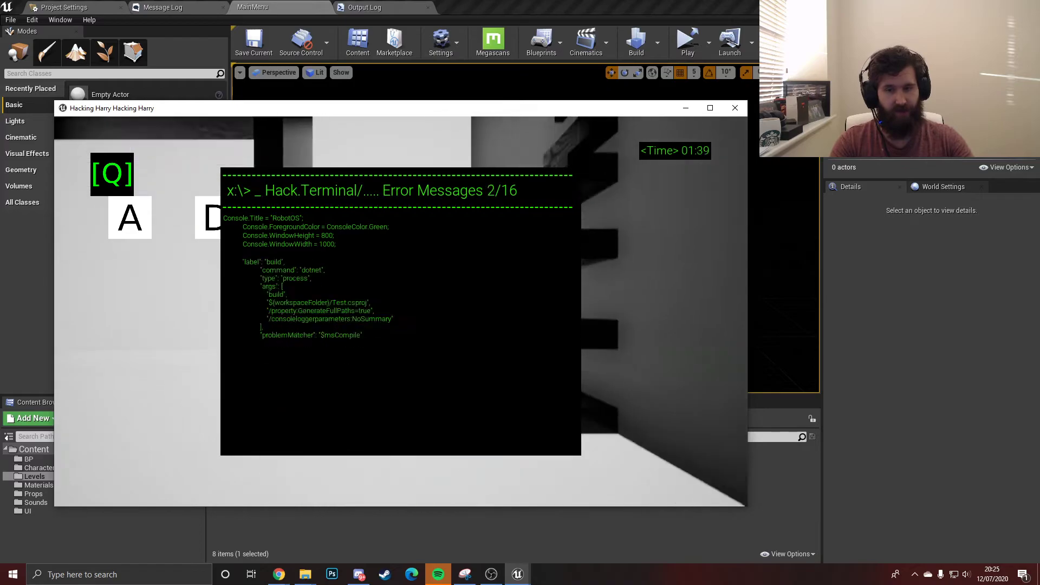
key("w")
- Climb the stacked wall blocks and jump up toward the ledges of the black pillar
key("d")
key("w")
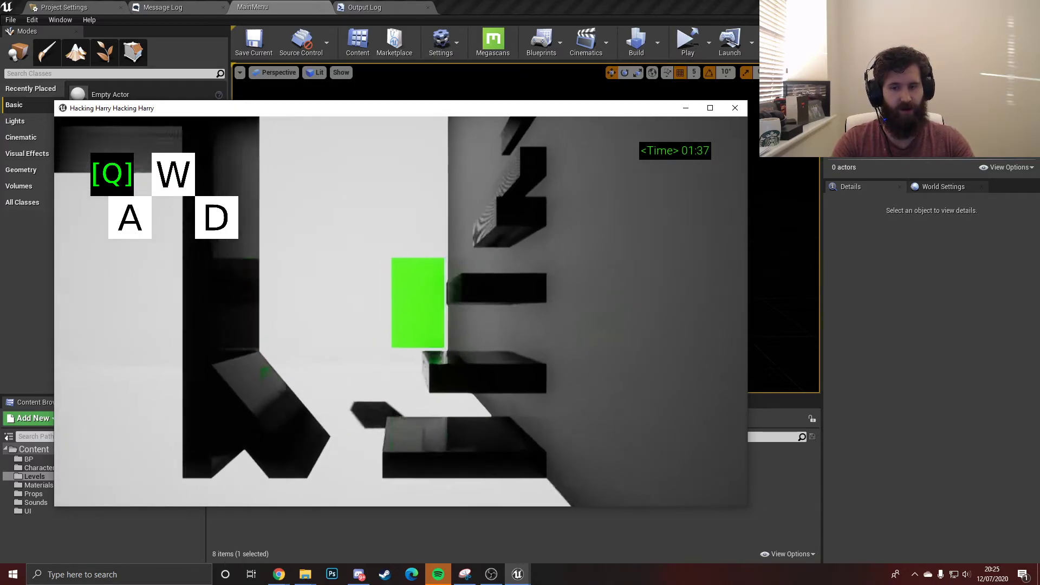
key("w")
key("d")
key("w")
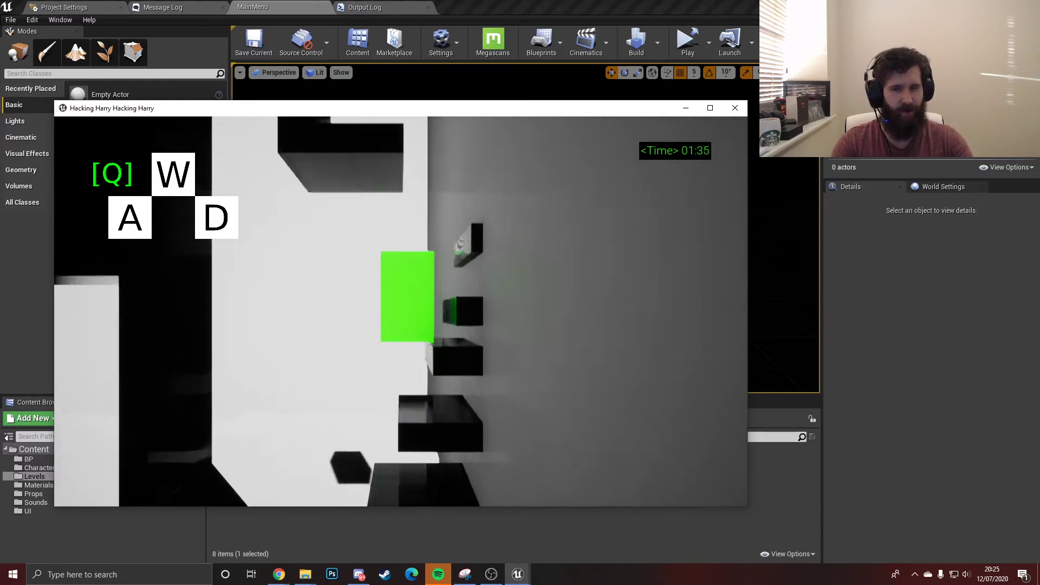
key("d")
key("w")
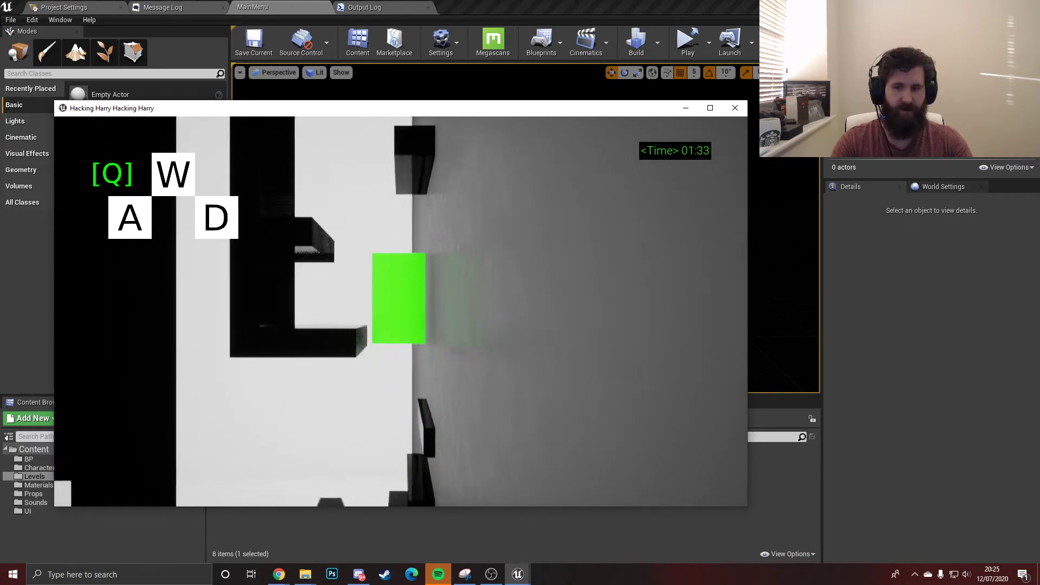
- Jump back and forth between the pillar ledges and the wall blocks to climb the shaft
key("a")
key("w")
key("w")
key("d")
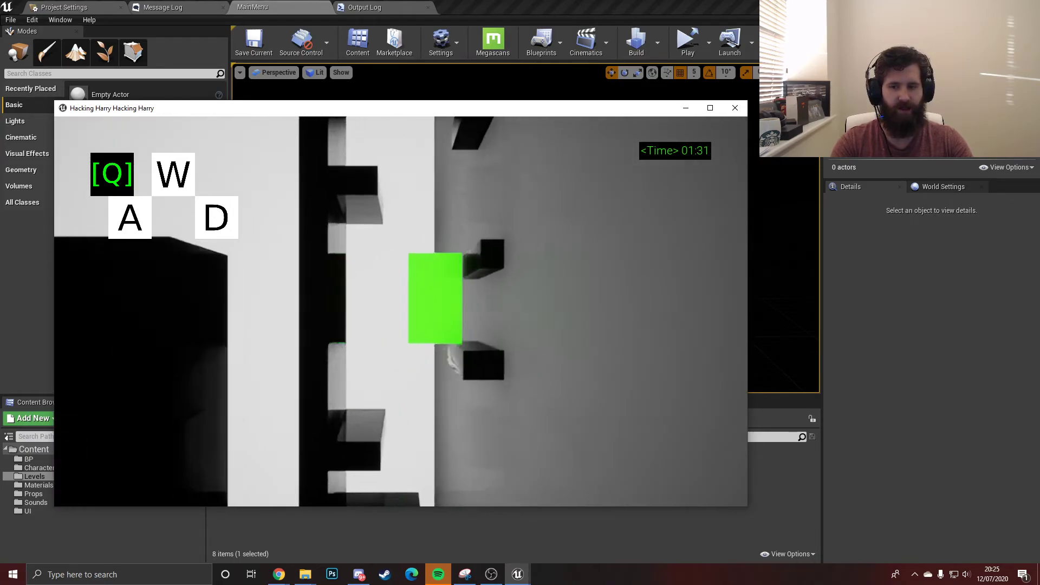
key("w")
key("w")
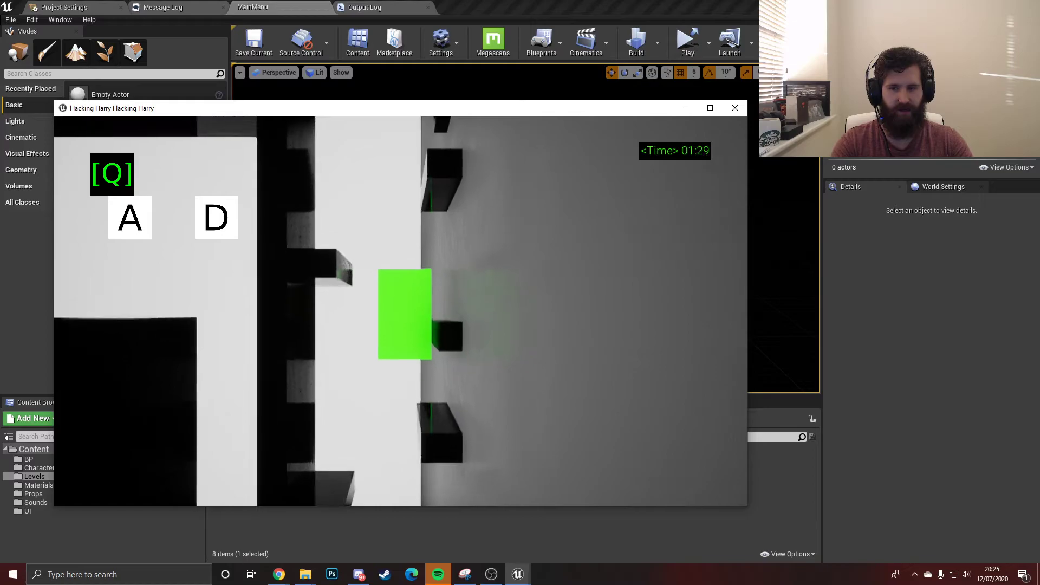
- Restore the missing W control through the hack terminal and continue jumping up past the pillar's upper ledge
key("d")
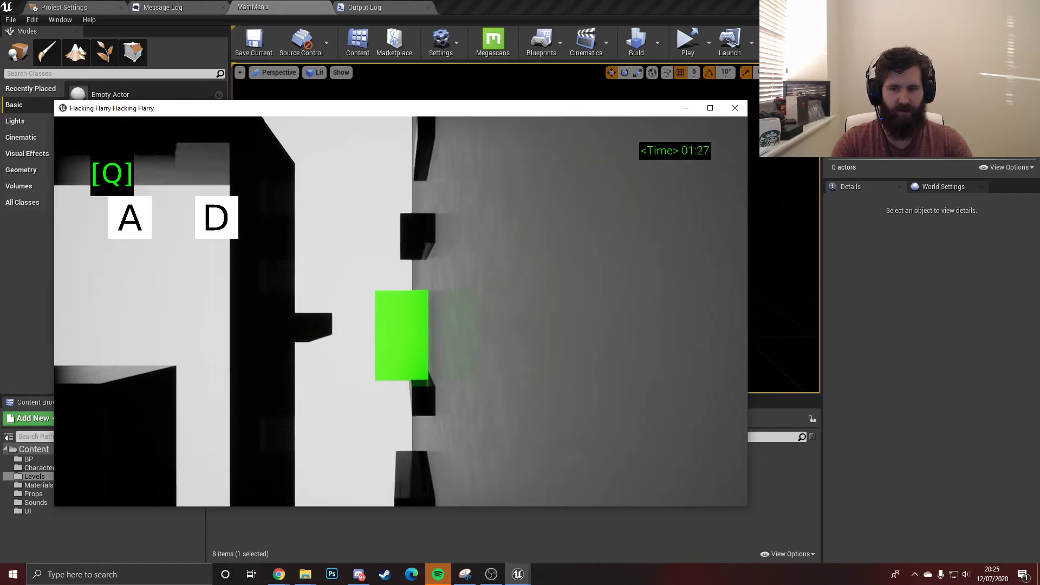
key("q")
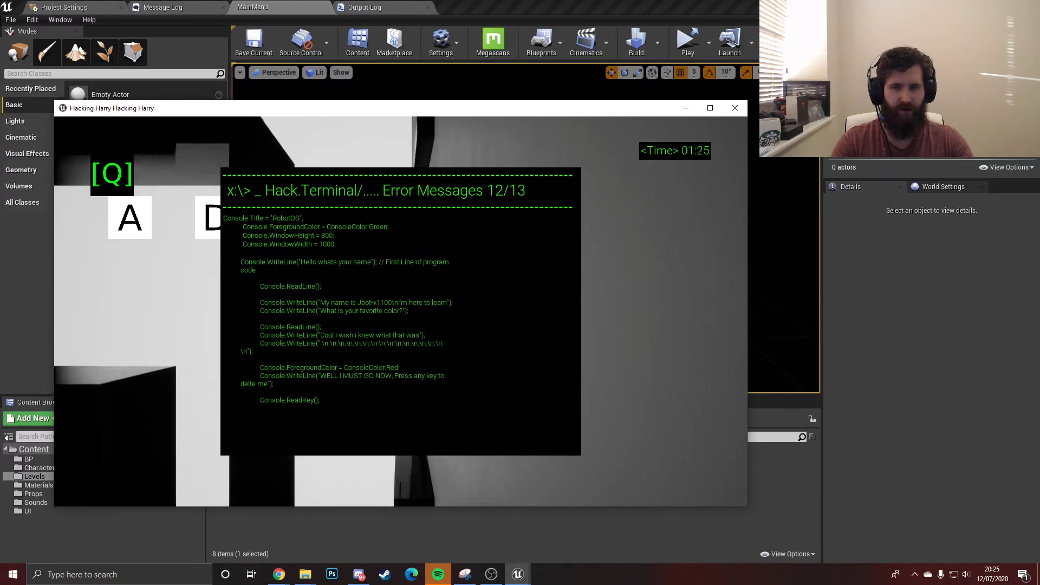
key("q")
key("a")
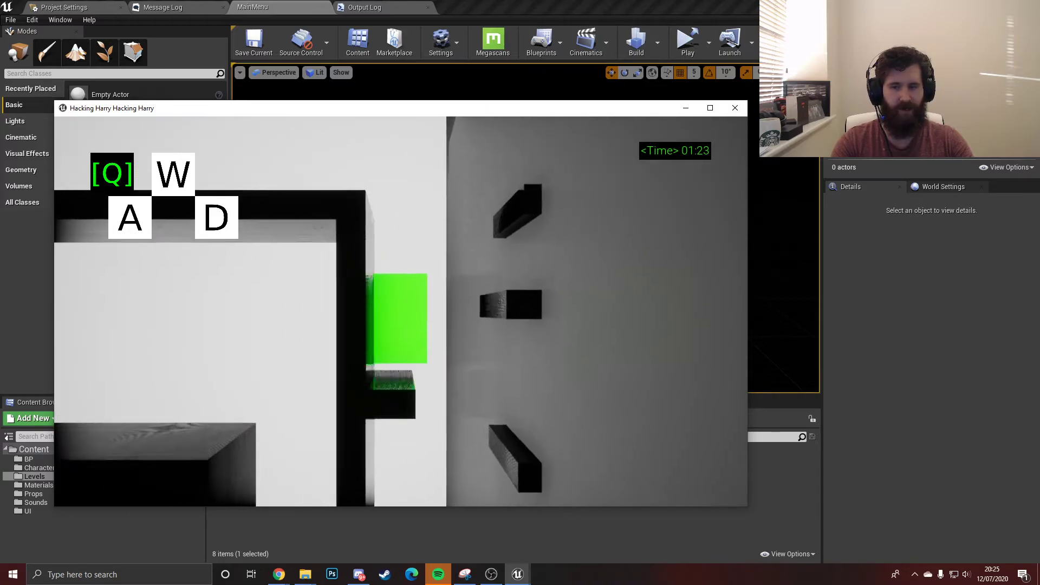
key("w")
key("d")
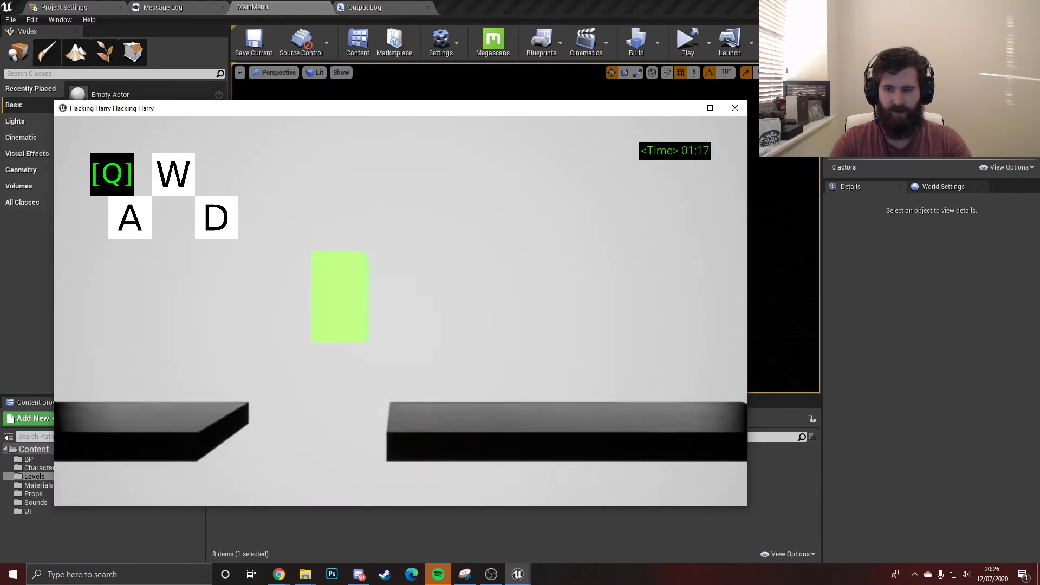
- Restore the missing W control through the hack terminal and cross the tilted and two-post platforms toward the far wall
key("q")
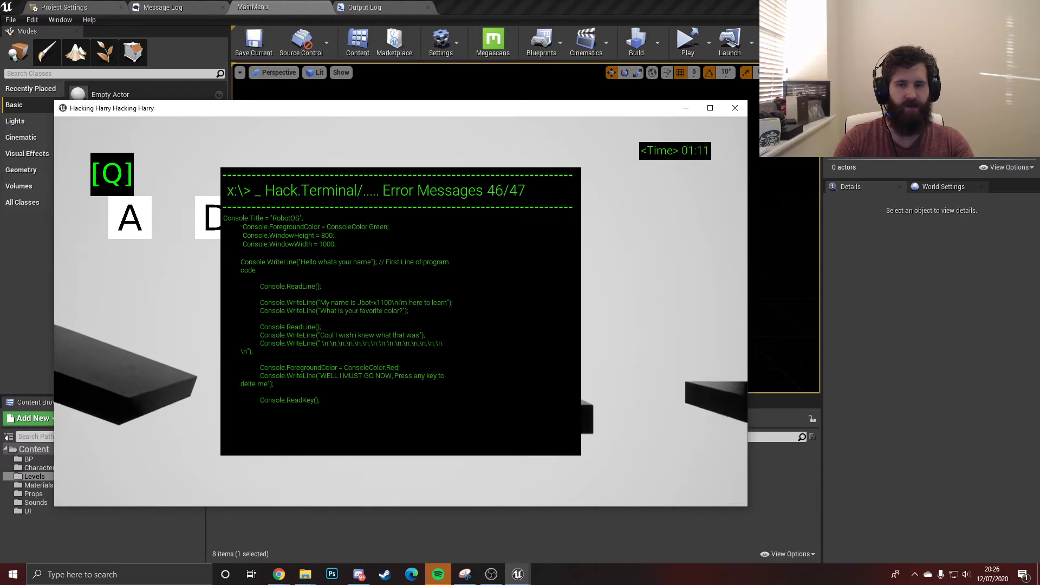
key("q")
key("a")
key("w")
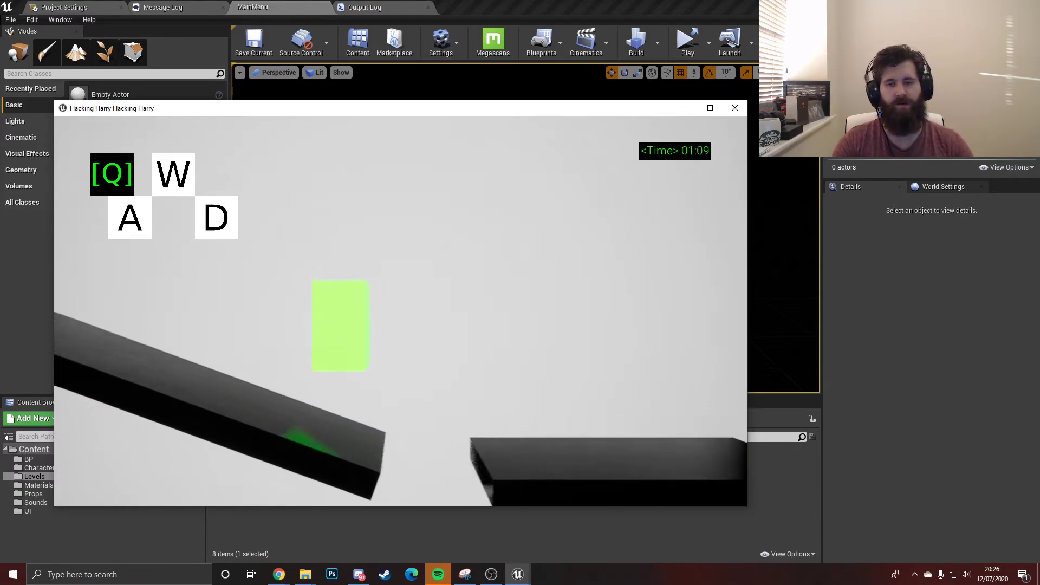
key("a")
key("w")
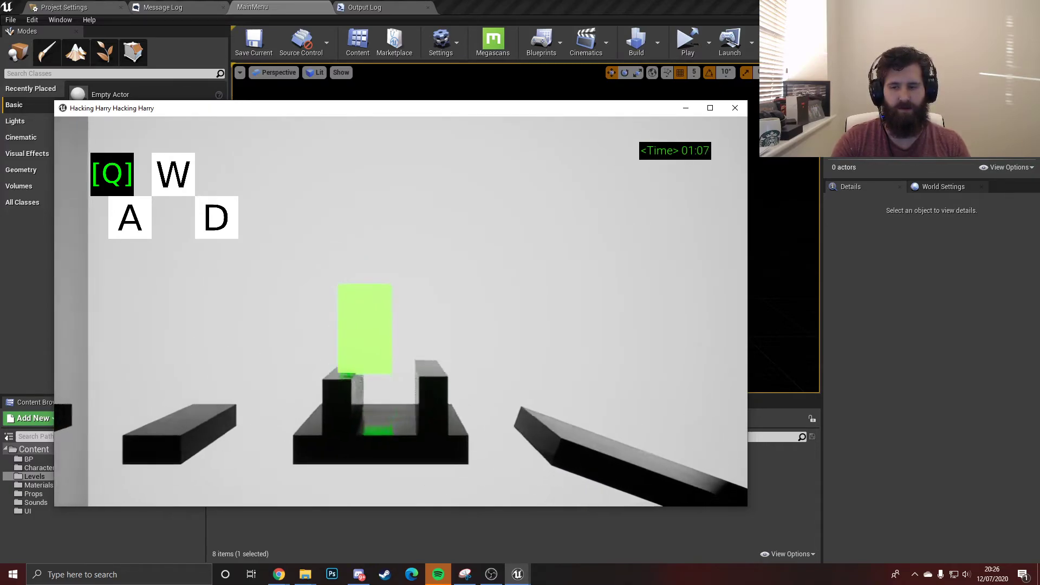
key("w")
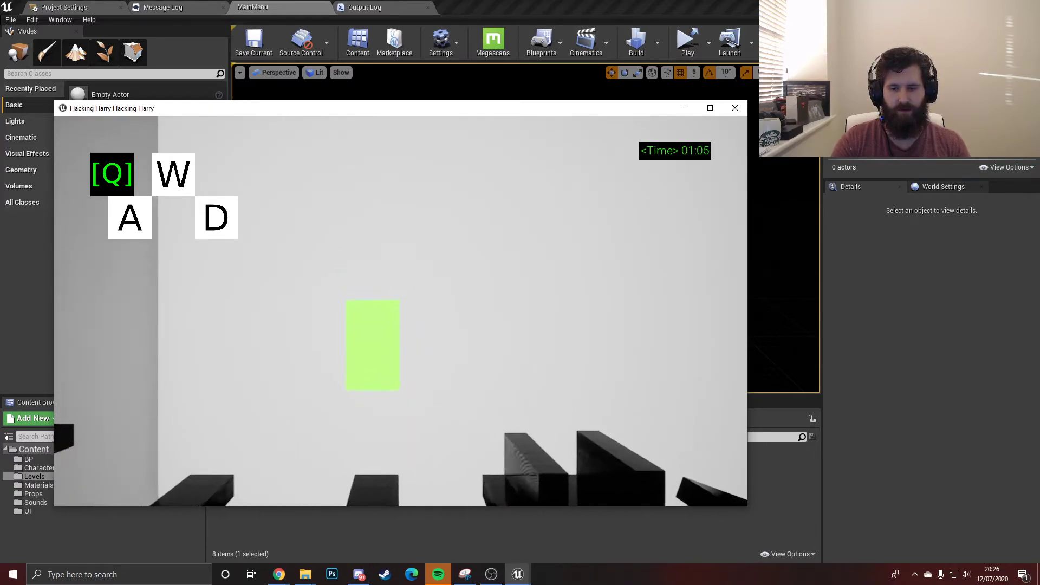
key("a")
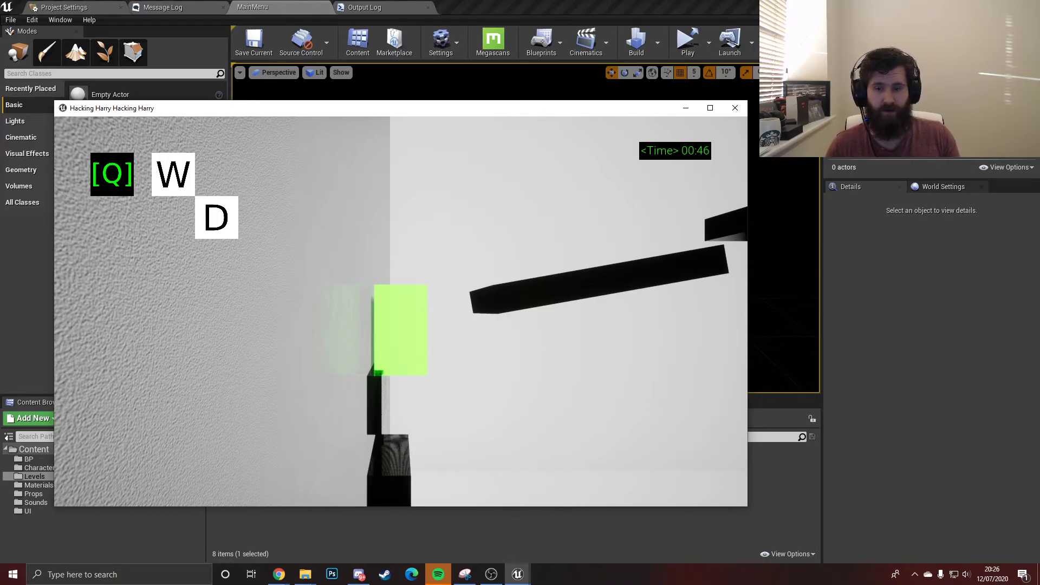
- Jump from the wall blocks toward the tilted platform and restore the missing A and D controls through the hack terminal
key("w")
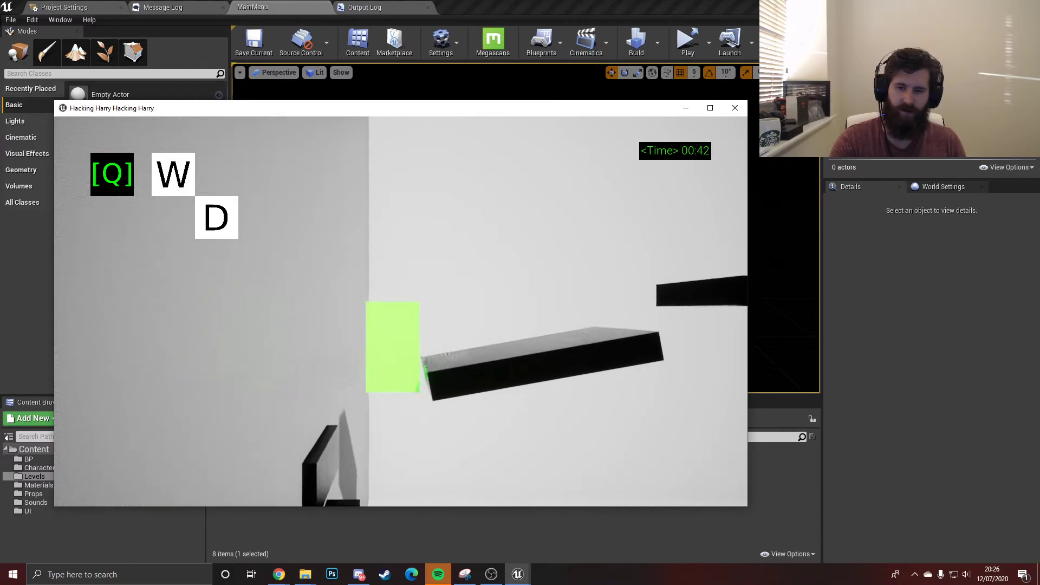
key("q")
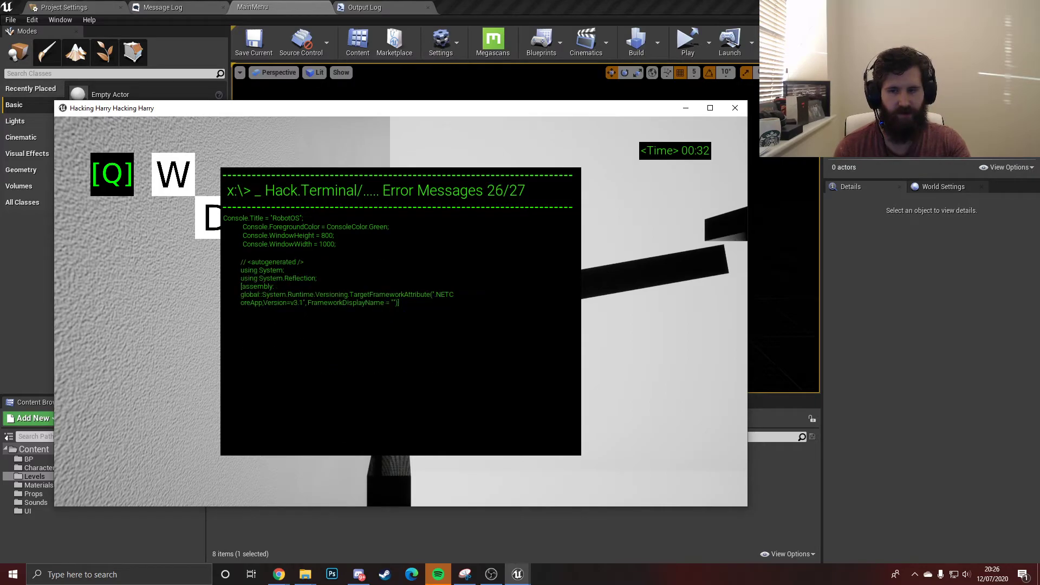
key("e")
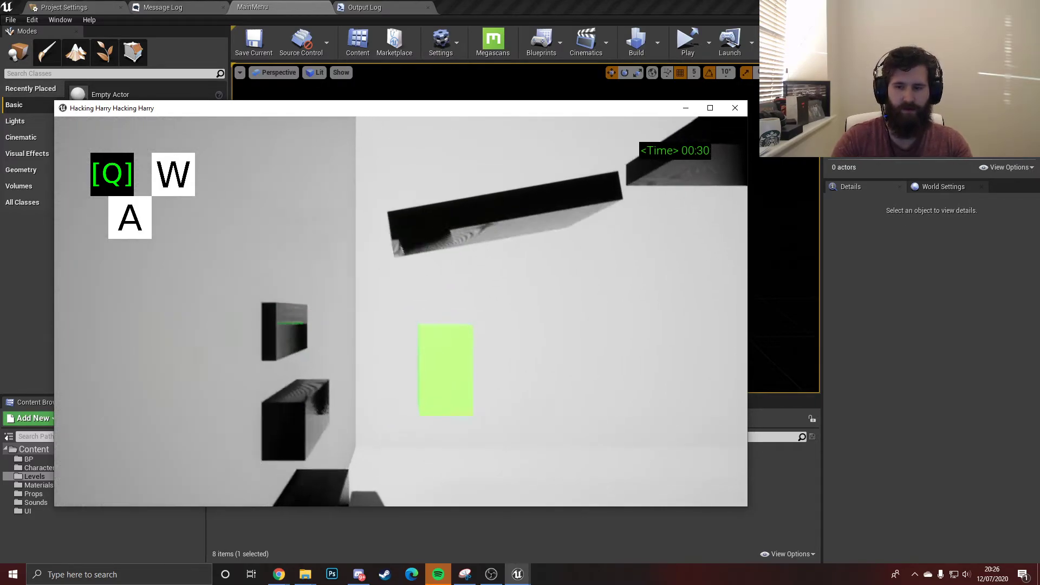
key("q")
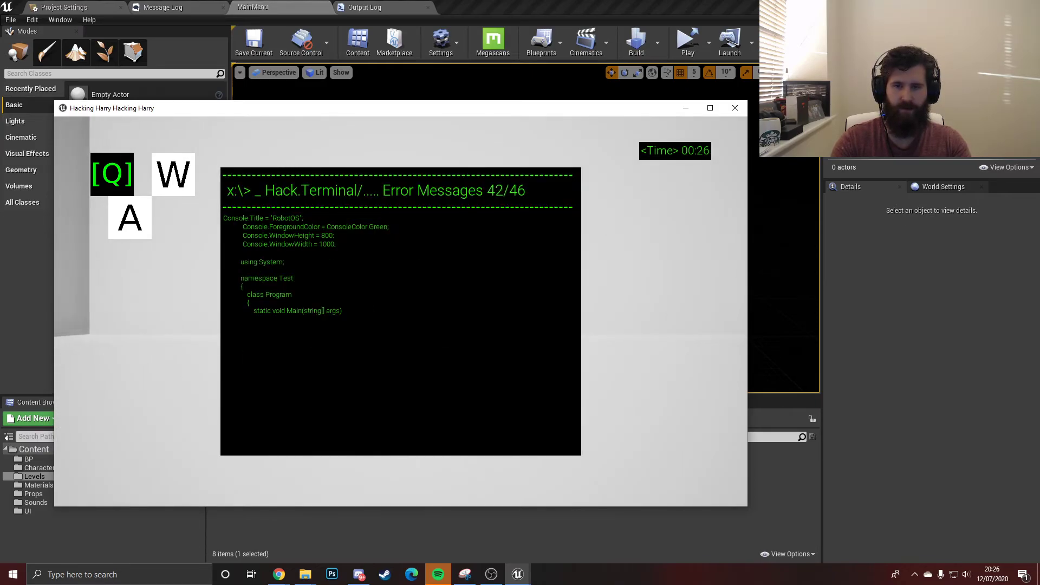
key("e")
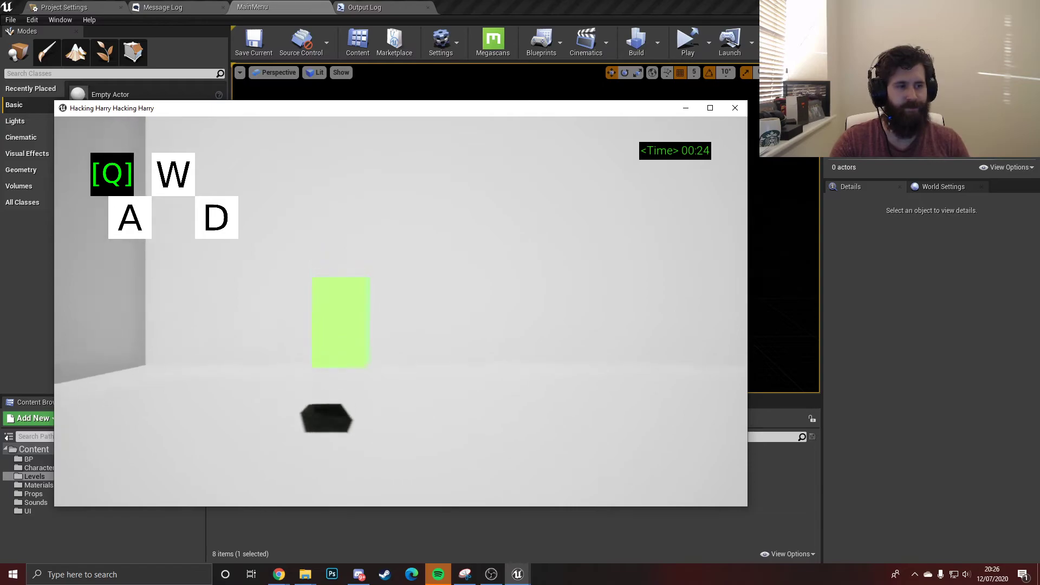
- Climb the blocks along the far wall from the floor to the topmost block
key("a")
key("w")
key("w")
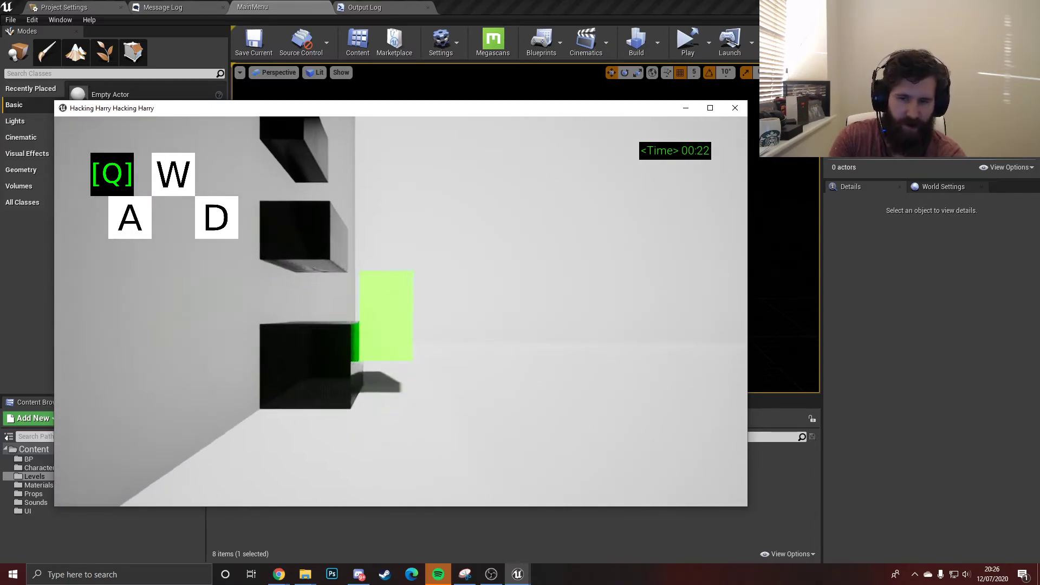
key("w")
key("a")
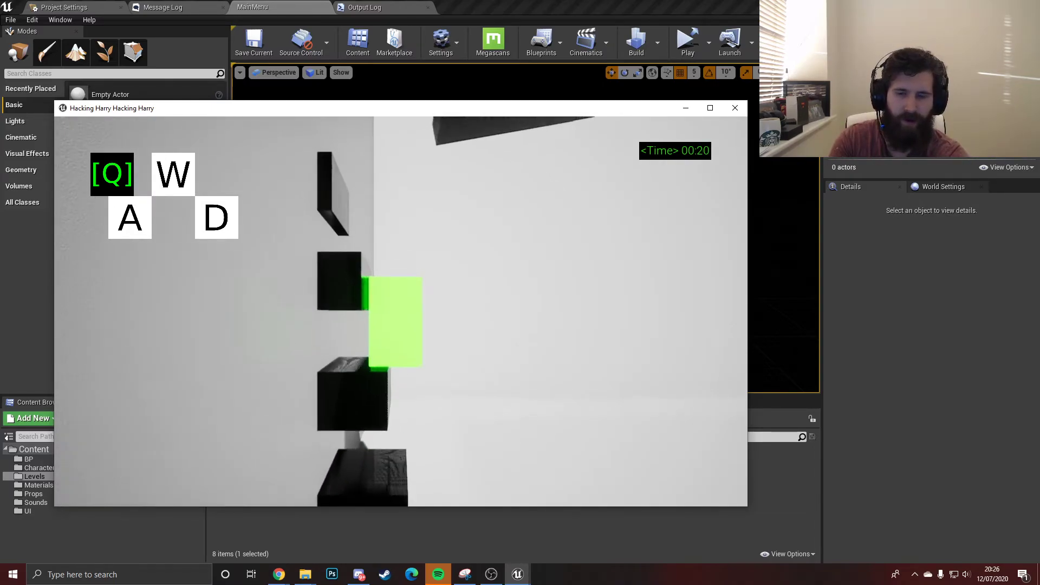
key("w")
key("a")
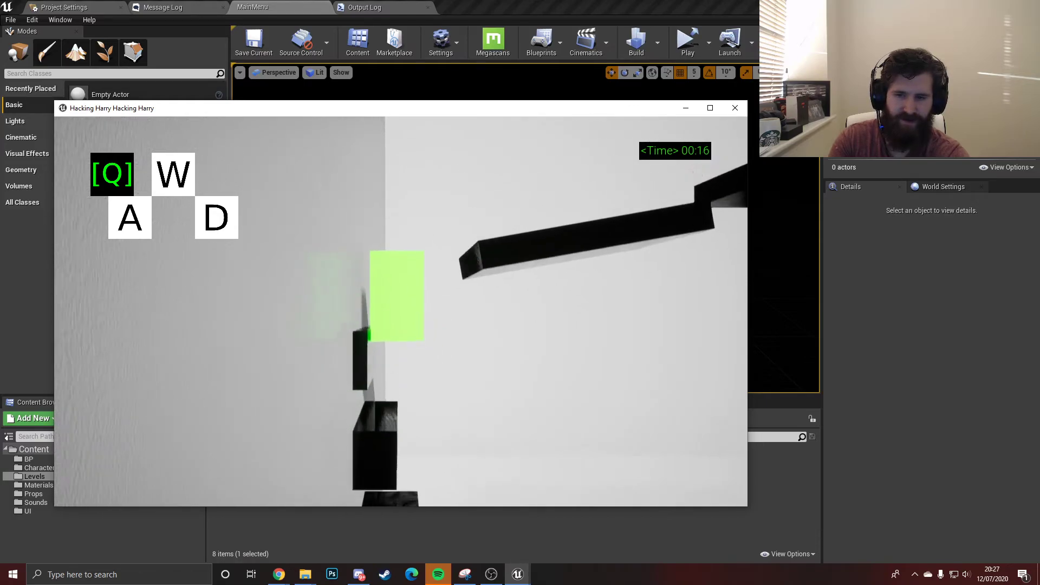
- Jump from the topmost wall block across to the tilted platform
key("d")
key("w")
key("w")
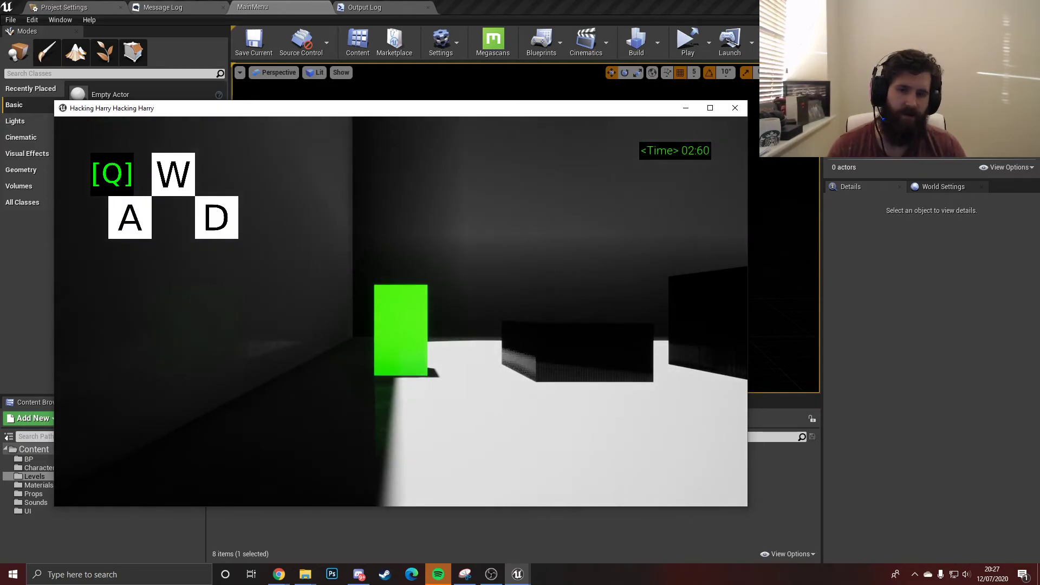
- Move the character back and forth beside the starting wall and jump up onto the nearby black block
key("a")
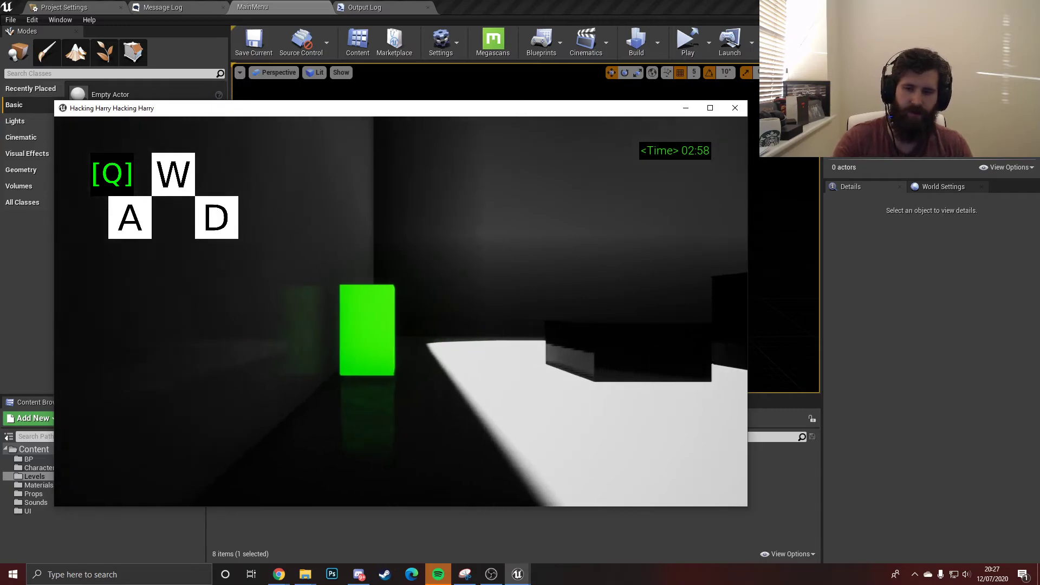
key("d")
key("w")
key("q")
- Open and resume from the game's pause menu, then close the Hacking Harry game window
key("Escape")
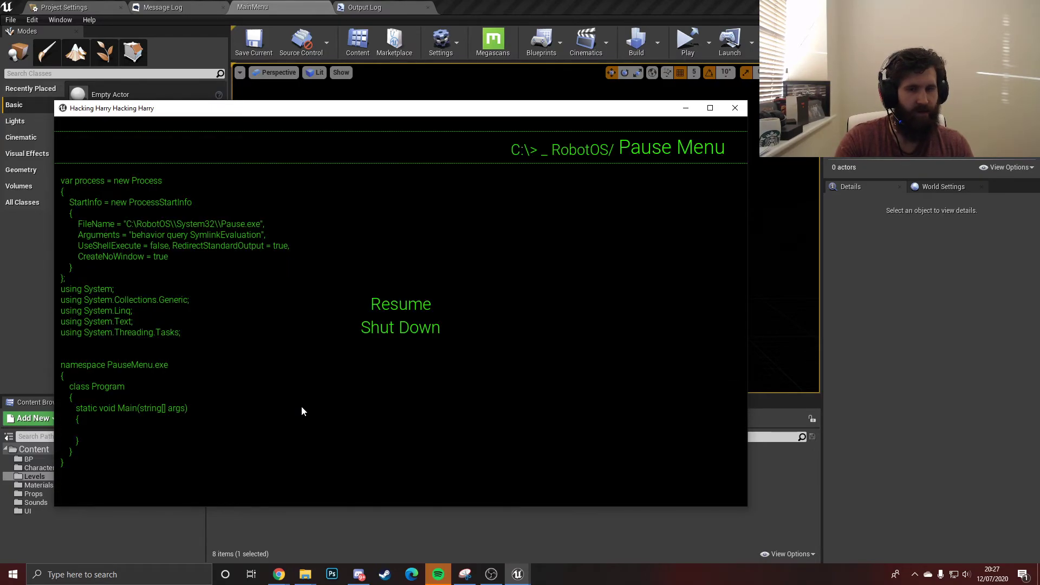
key("Escape")
key("super")
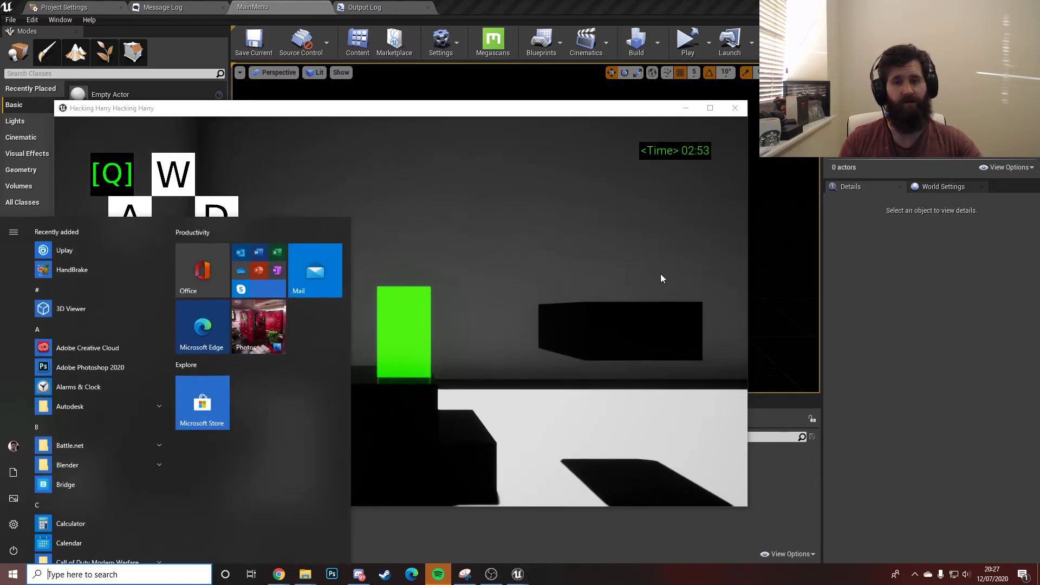
left_click(735, 108)
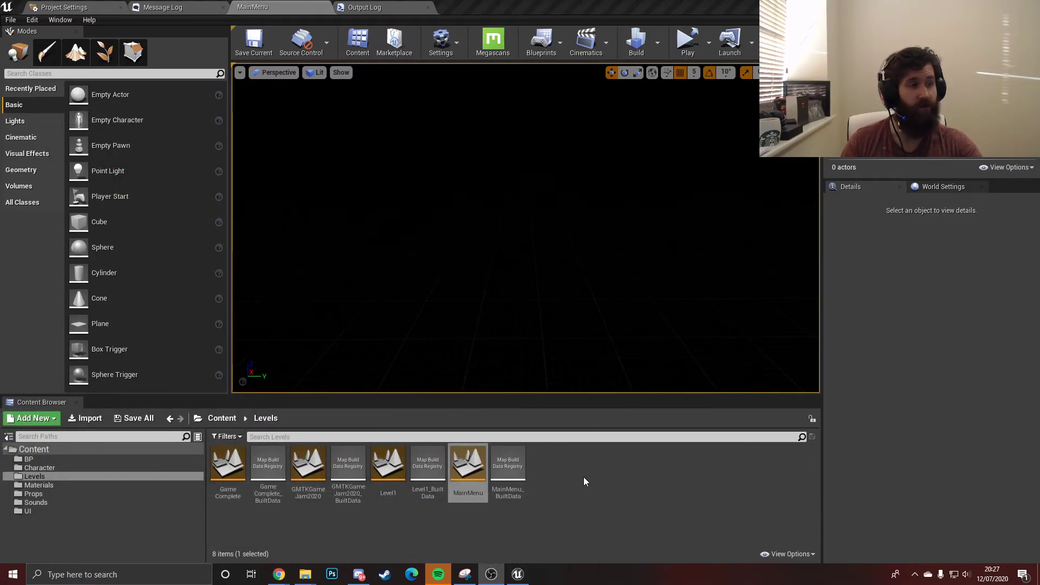
- Switch to the GMTK Game Jam 2020 document in Chrome and add the sub-bullet "More levels" under Level design in the Postmortem list
mouse_move(291, 574)
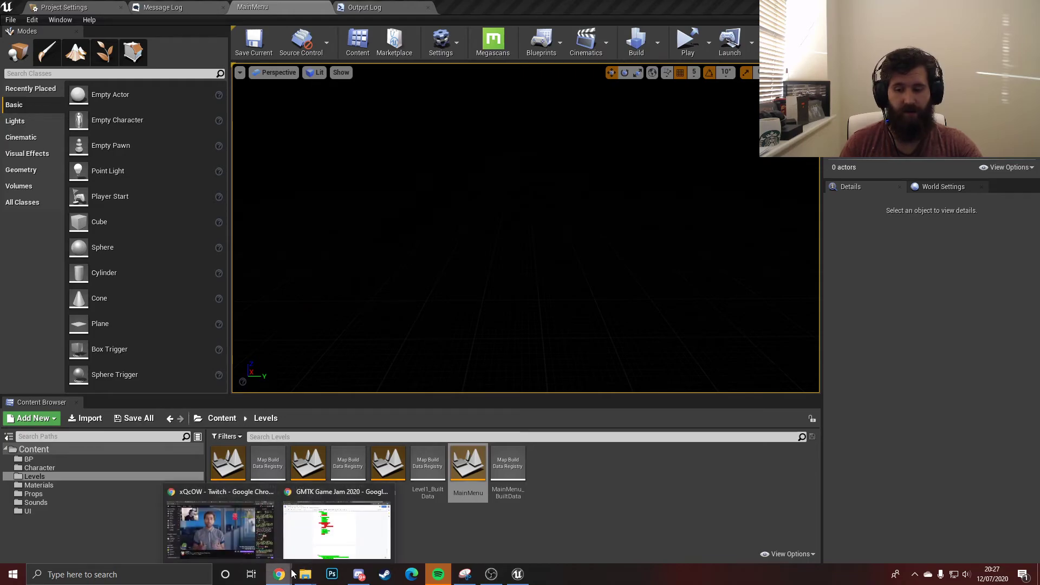
left_click(344, 545)
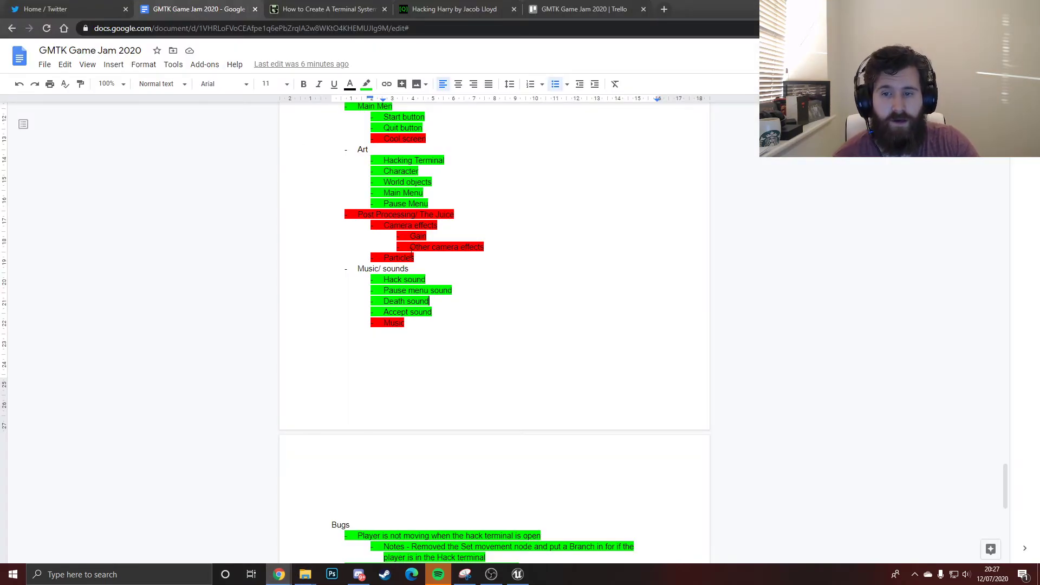
scroll(413, 250, "down", 6)
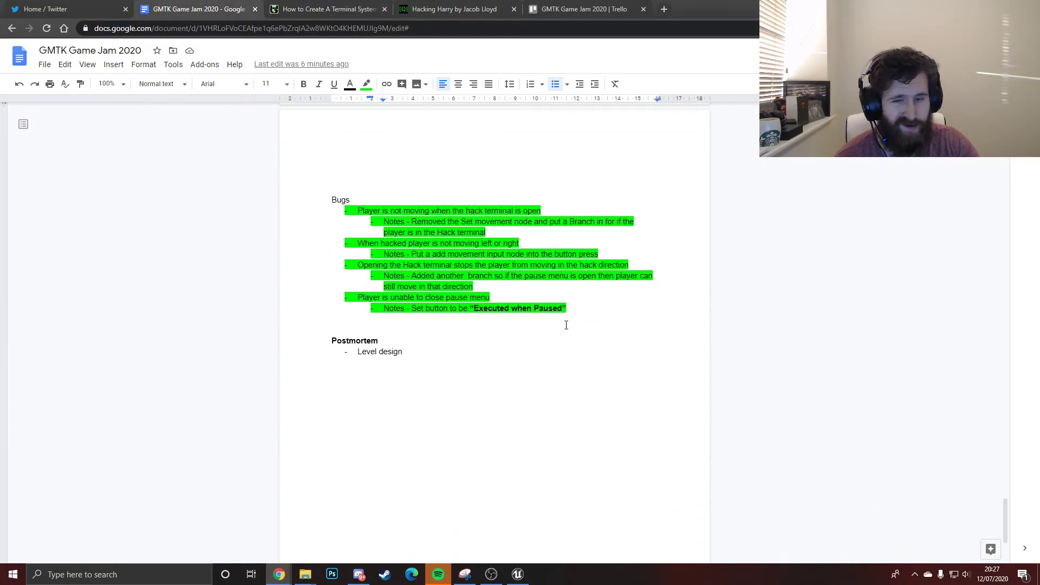
left_click(444, 358)
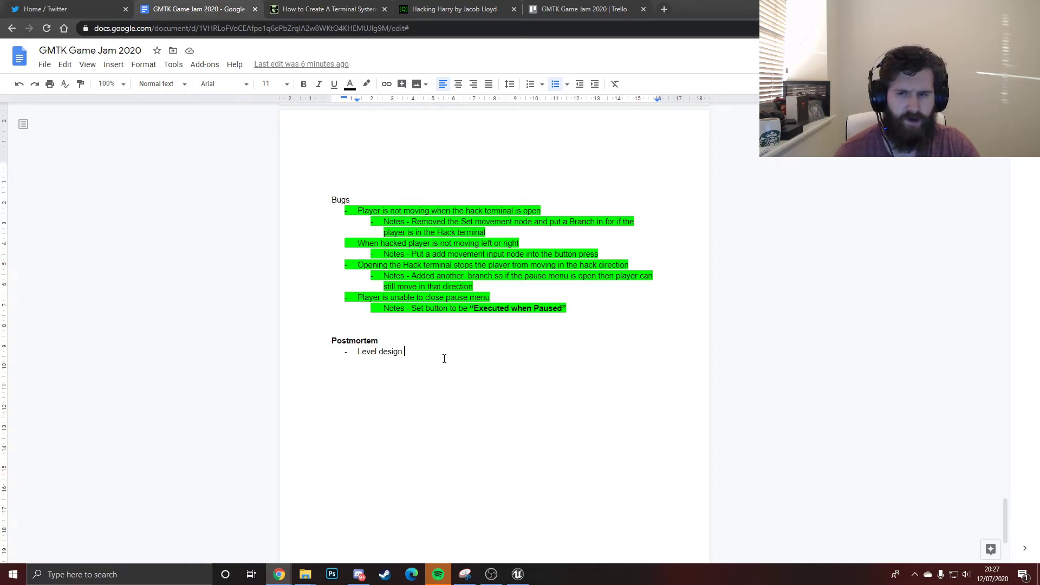
key("Return")
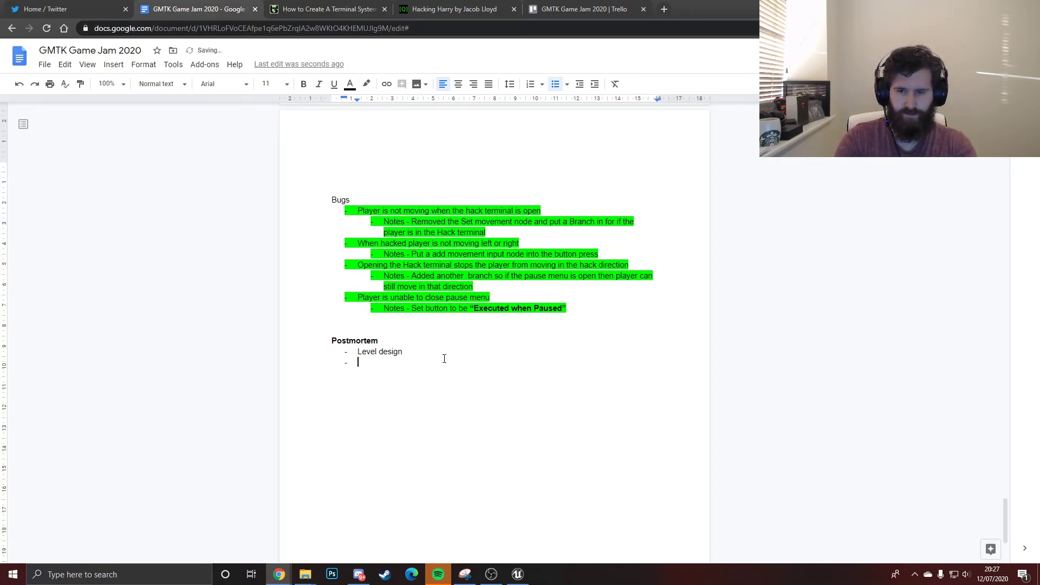
type("More level")
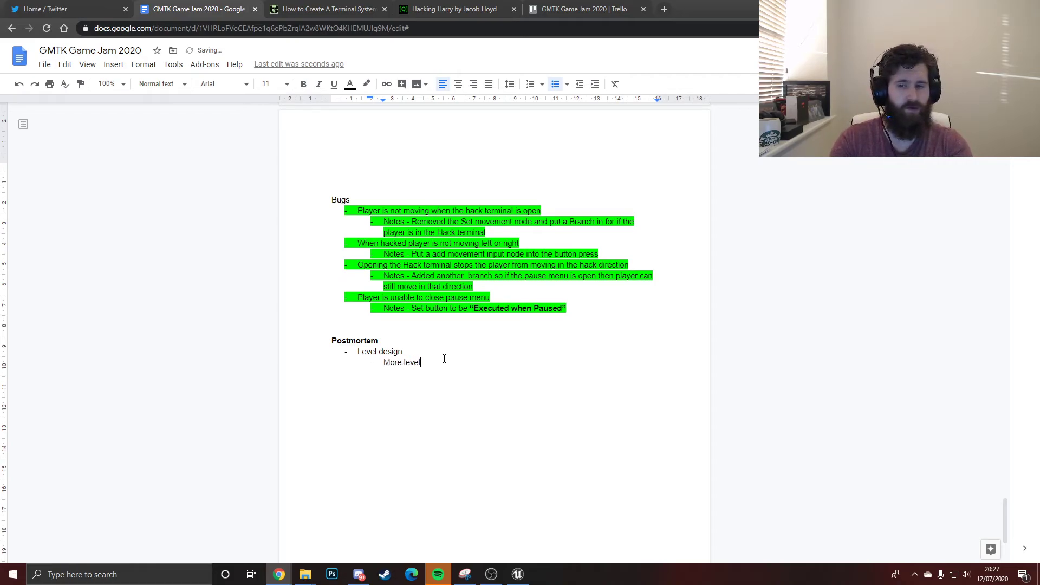
key("Return")
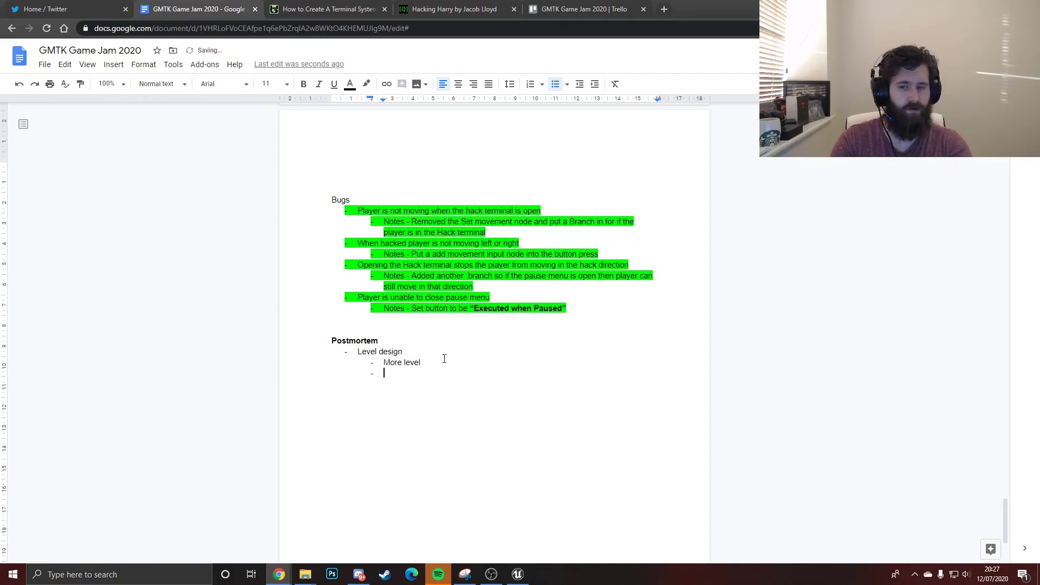
key("Return")
key("BackSpace")
type("s")
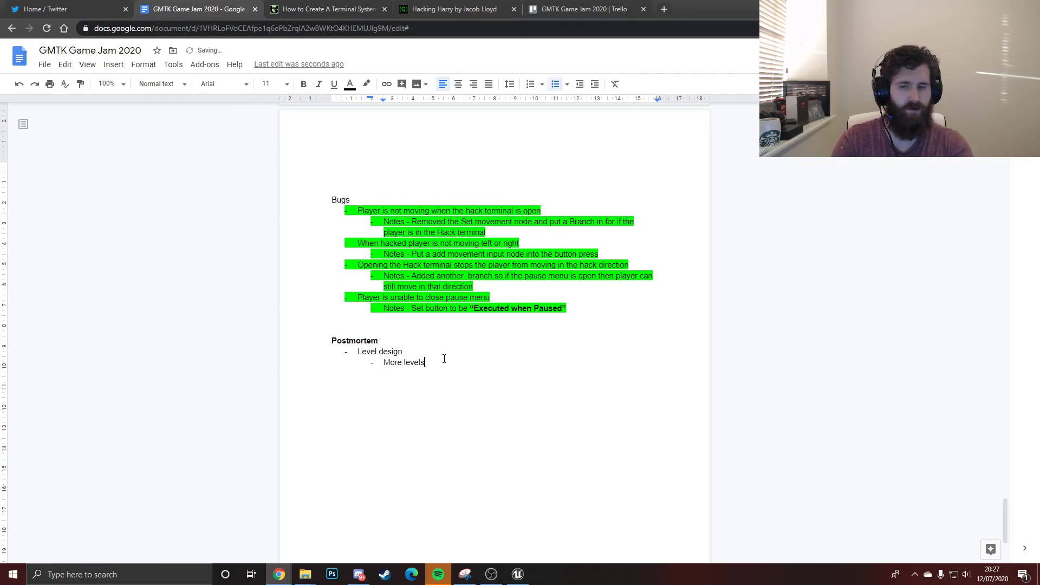
- Add the sub-bullet "More delail" below "More levels" under Level design in the Postmortem list
key("Return")
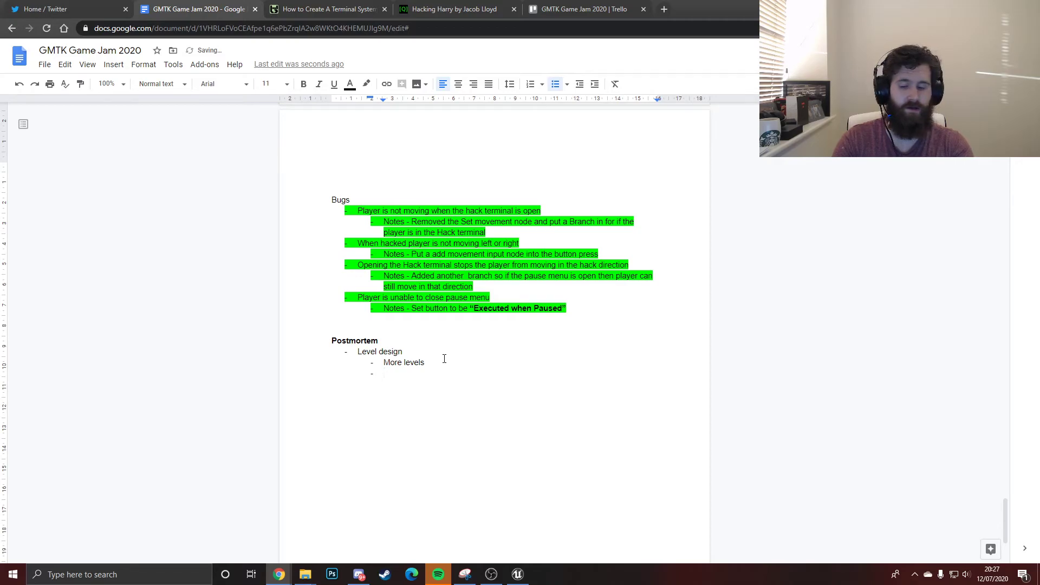
type("More detail")
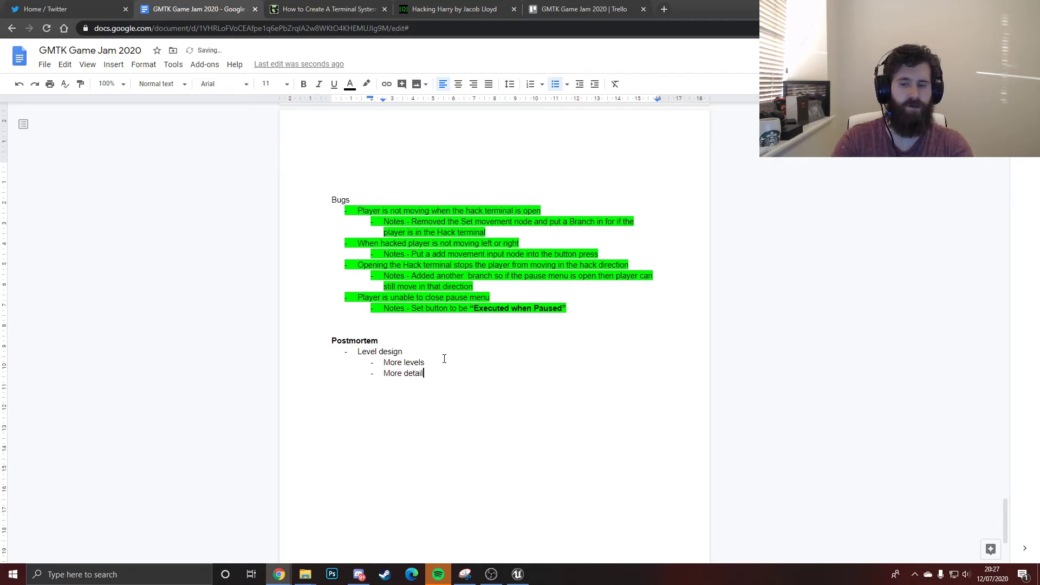
key("BackSpace")
key("BackSpace")
key("BackSpace")
key("BackSpace")
type("leai")
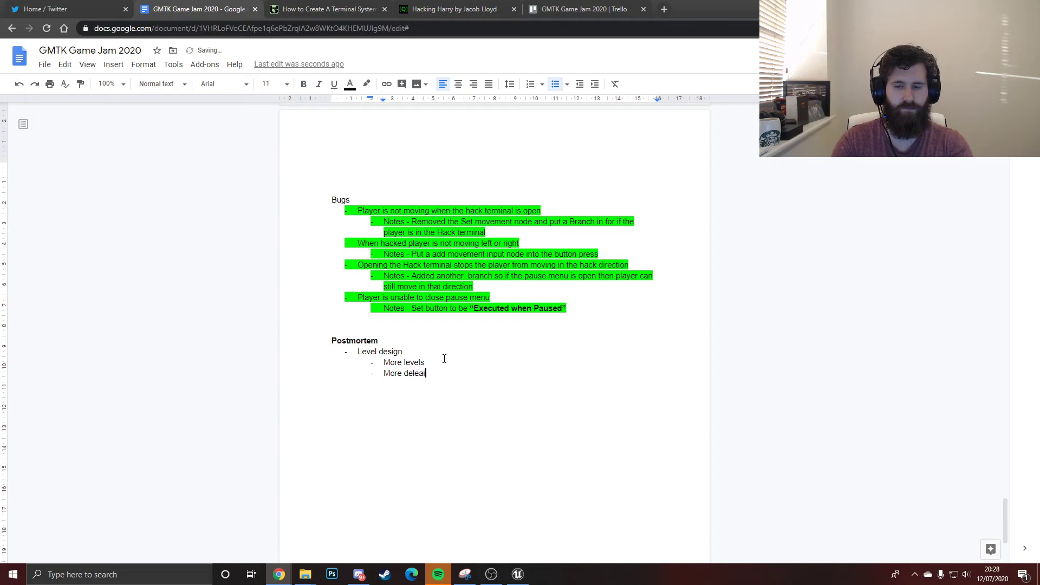
key("BackSpace")
key("BackSpace")
key("BackSpace")
type("ail")
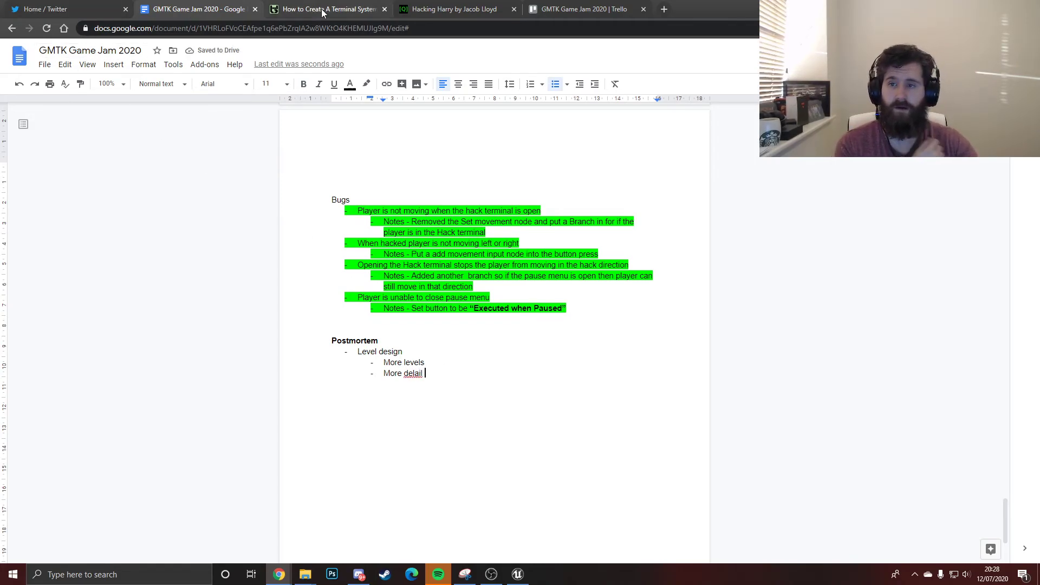
- Look over the Hacking Harry itch.io page and the 80.lv article on creating a terminal system in UE4, ending on the itch.io page
left_click(434, 11)
scroll(406, 253, "down", 3)
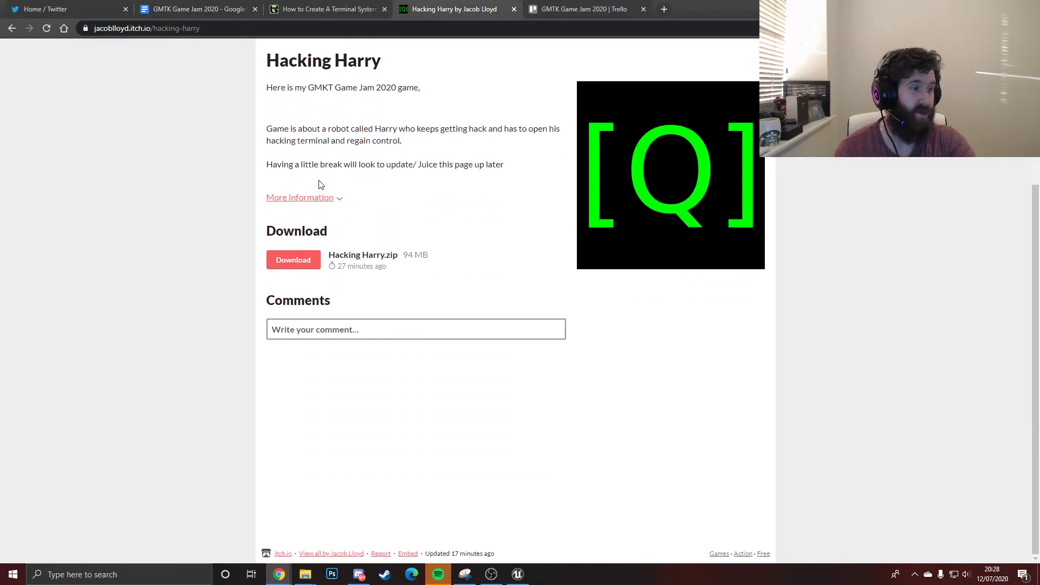
left_click(329, 9)
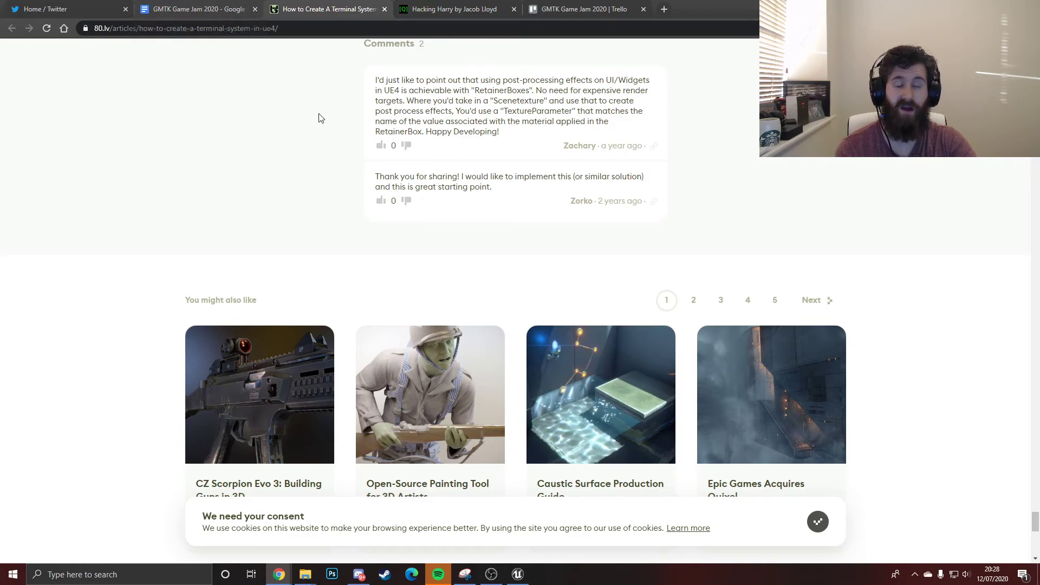
left_click(422, 11)
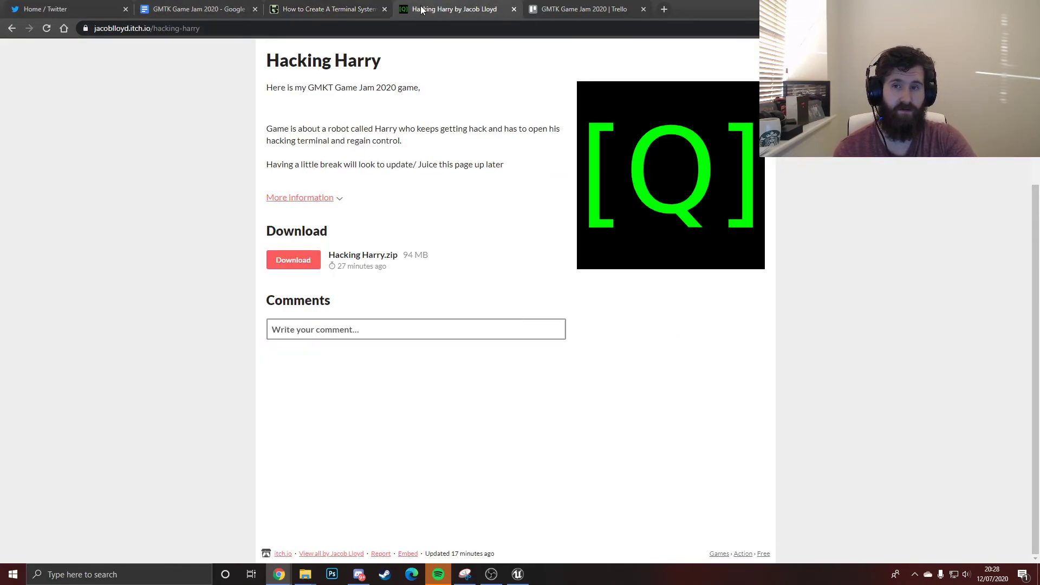